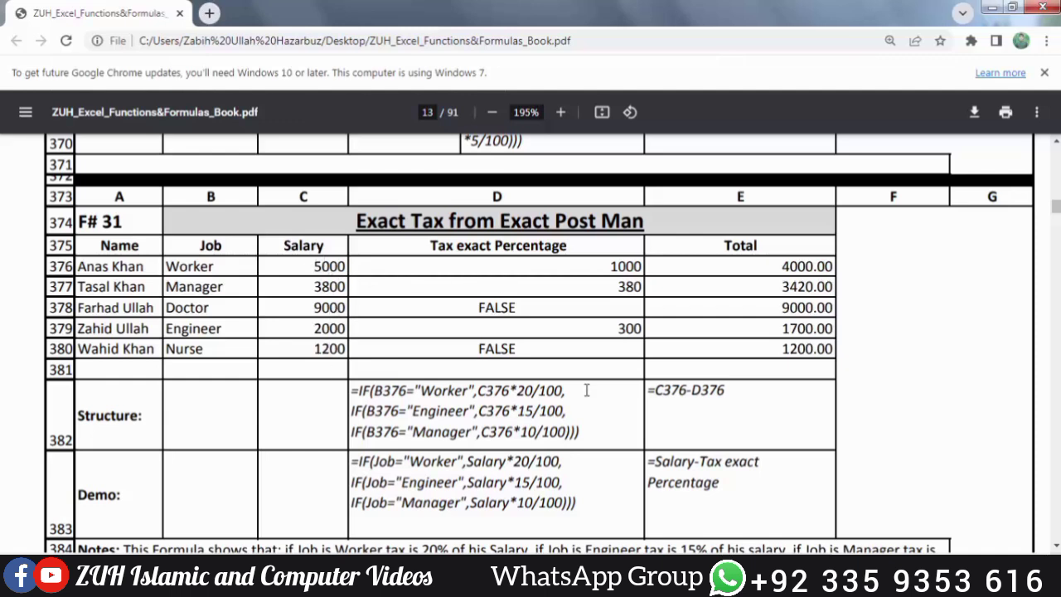
# Step: Review the nested IF tax formulas in the PDF book, F# 31 through F# 33, including the Else Condition example
pyautogui.moveTo(513, 390); pyautogui.dragTo(537, 431)
pyautogui.scroll(-8, 620, 281)
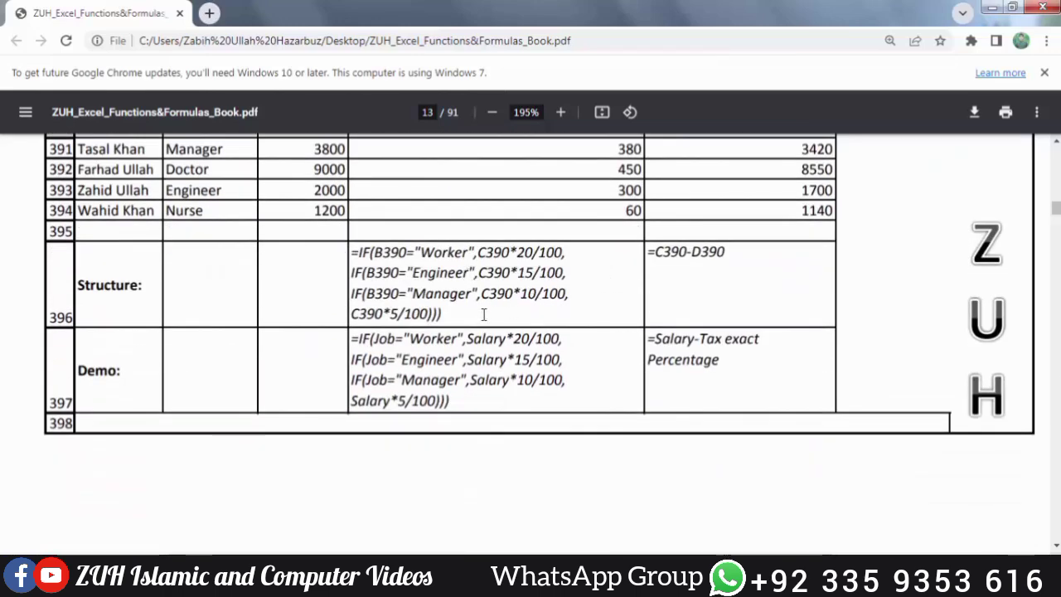
pyautogui.scroll(1, 484, 315)
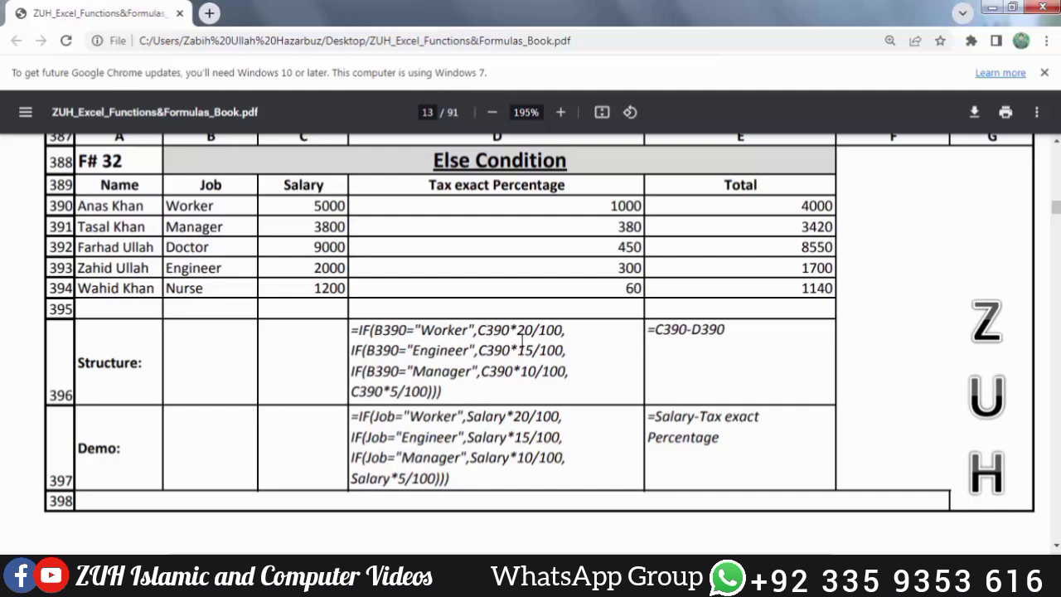
pyautogui.moveTo(387, 390); pyautogui.dragTo(461, 375)
pyautogui.scroll(-9, 462, 375)
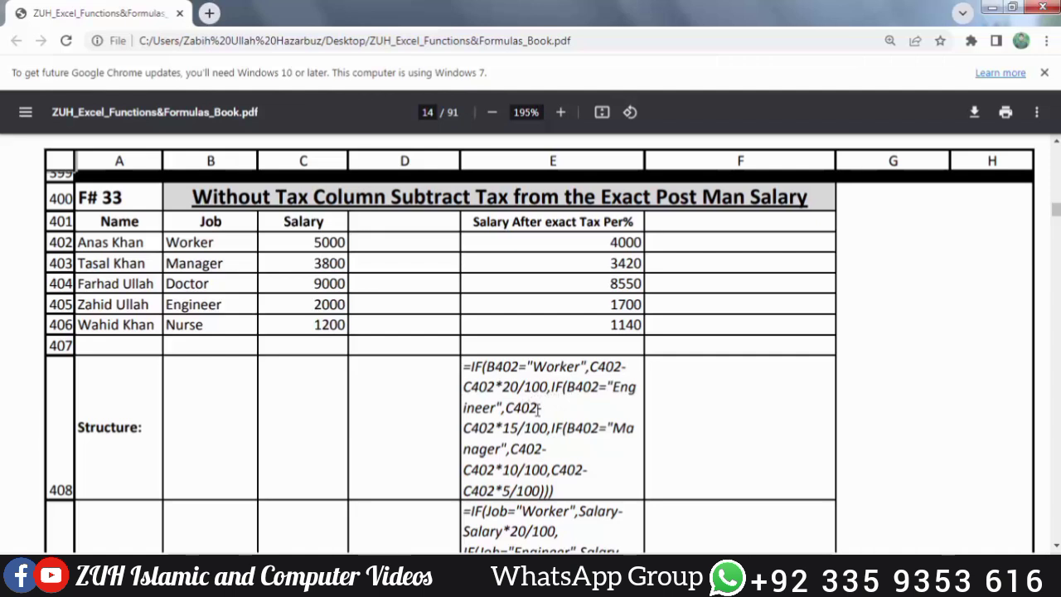
pyautogui.moveTo(533, 410); pyautogui.dragTo(541, 410)
# Step: Review the three-condition AND and OR discount formulas in F# 34 and F# 35 of the PDF book
pyautogui.scroll(-7, 541, 408)
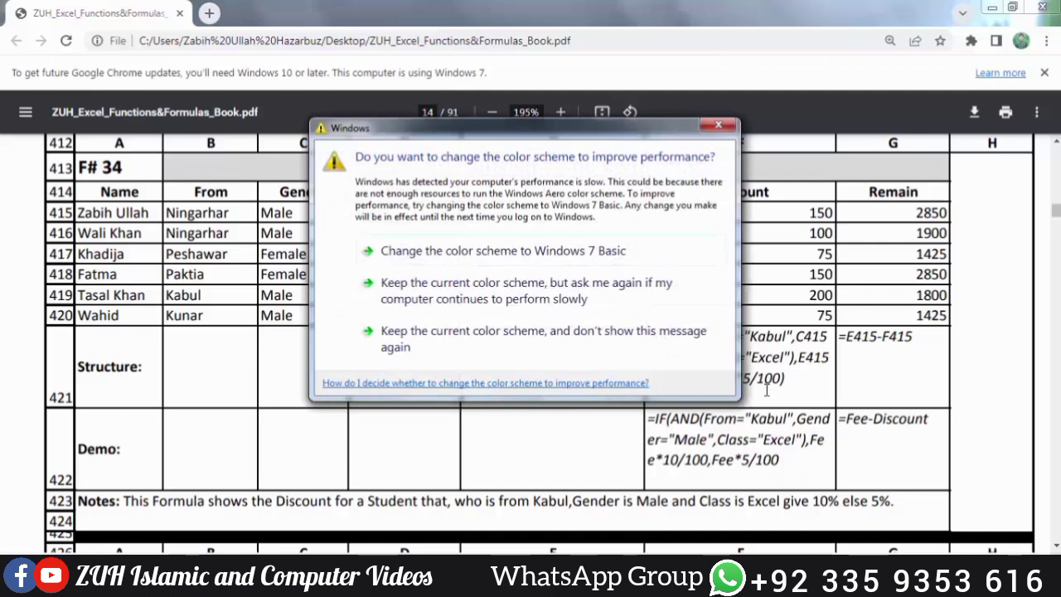
pyautogui.press('Escape')
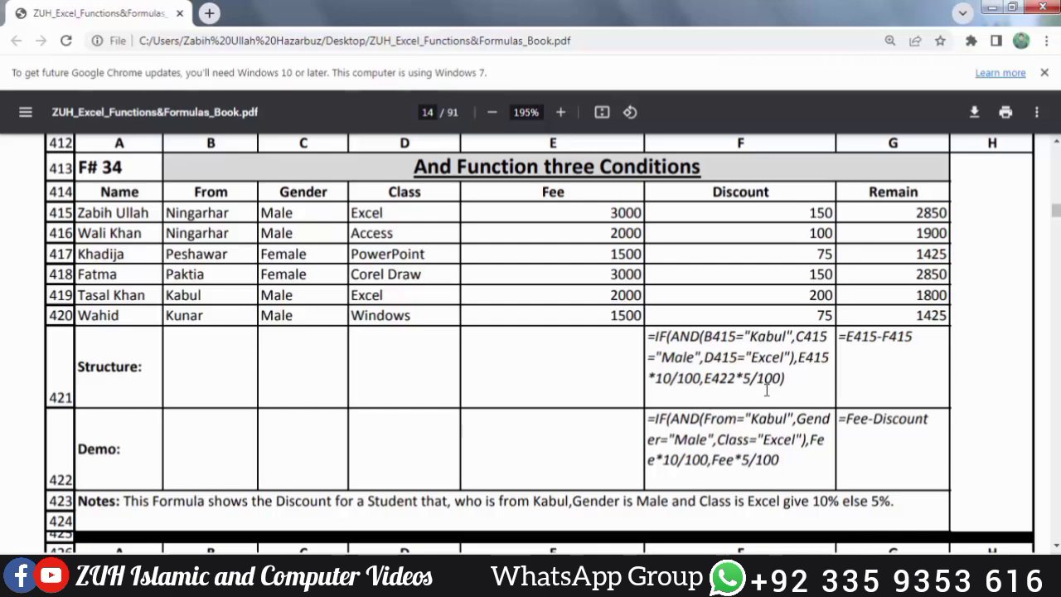
pyautogui.moveTo(739, 378); pyautogui.dragTo(891, 213)
pyautogui.click(721, 360)
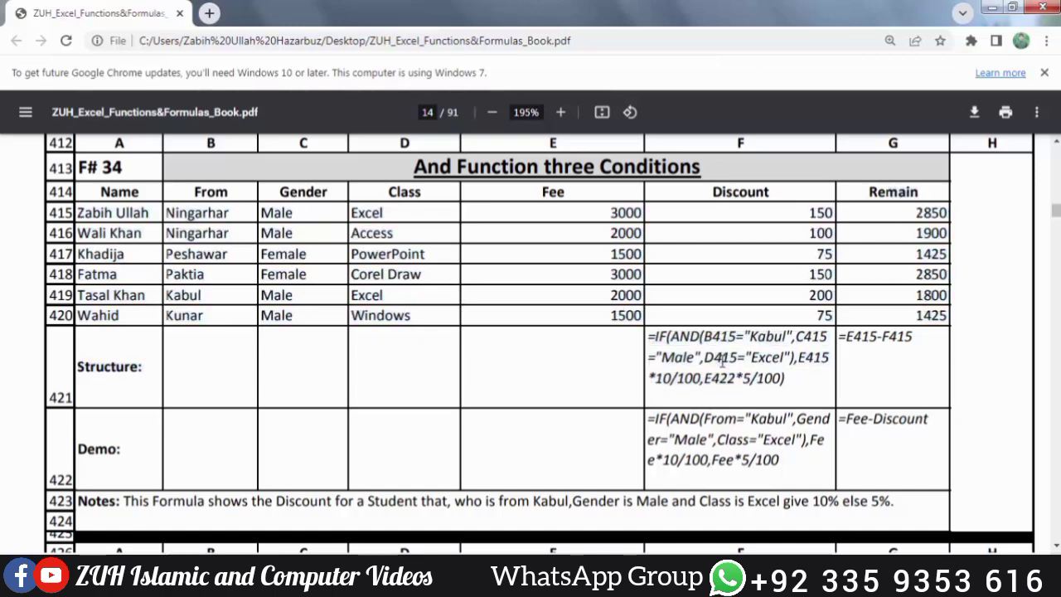
pyautogui.scroll(-5, 723, 361)
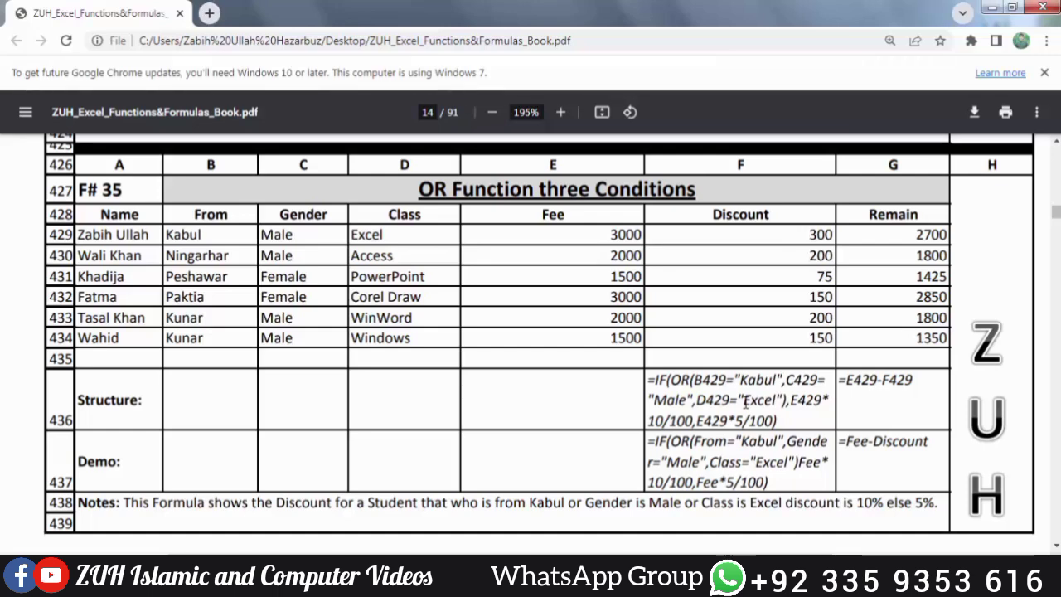
# Step: Examine F# 36, Cutting Salary According to the Hours, comparing daily work hours with worked hours in its first two rows
pyautogui.scroll(-7, 745, 402)
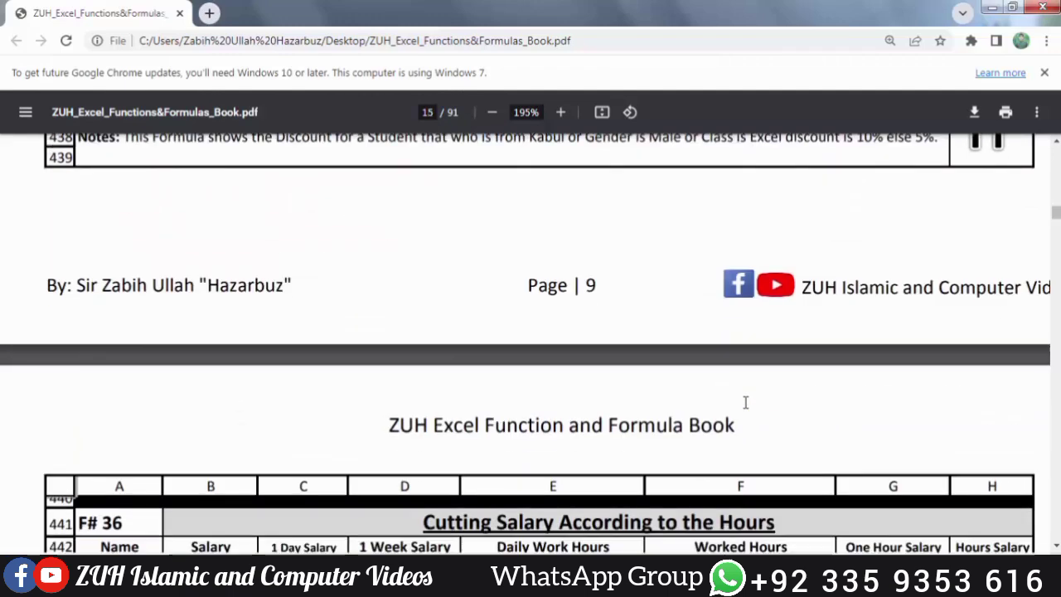
pyautogui.scroll(-2, 745, 402)
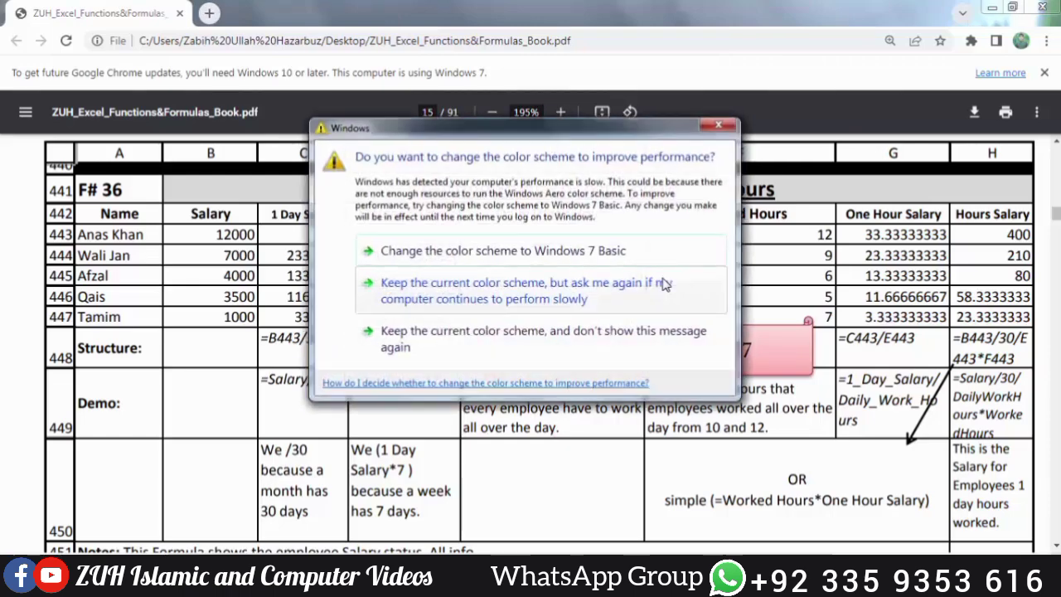
pyautogui.click(663, 284)
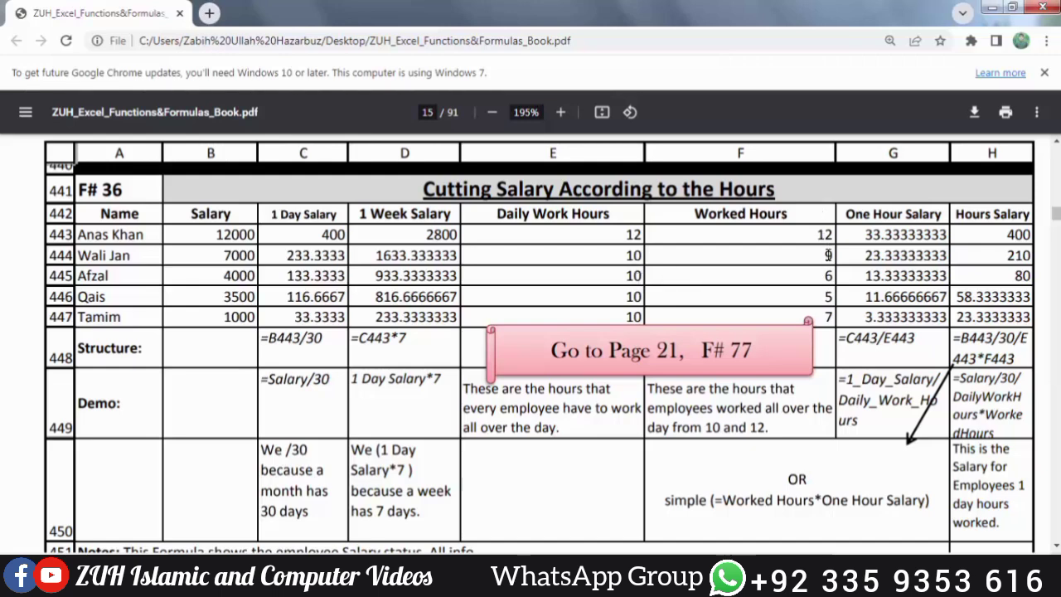
pyautogui.moveTo(622, 235); pyautogui.dragTo(639, 235)
pyautogui.moveTo(816, 234); pyautogui.dragTo(829, 235)
pyautogui.moveTo(623, 255); pyautogui.dragTo(640, 255)
pyautogui.click(824, 254)
pyautogui.moveTo(823, 256); pyautogui.dragTo(832, 255)
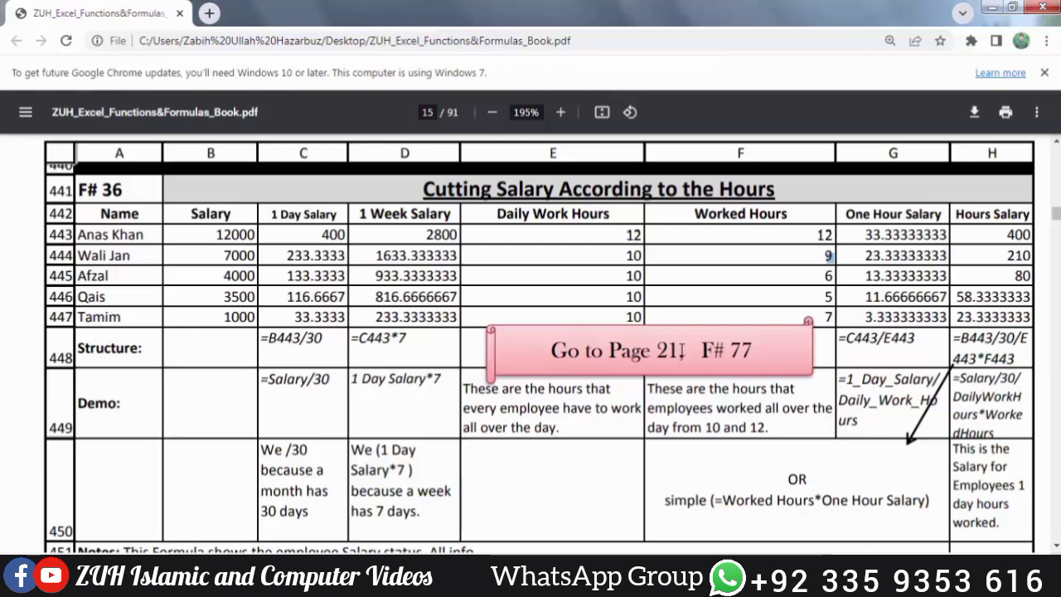
# Step: Review F# 37 through F# 40 on salary cutting, discounts, and profit and loss, and stop the color scheme message from reappearing
pyautogui.scroll(-6, 682, 350)
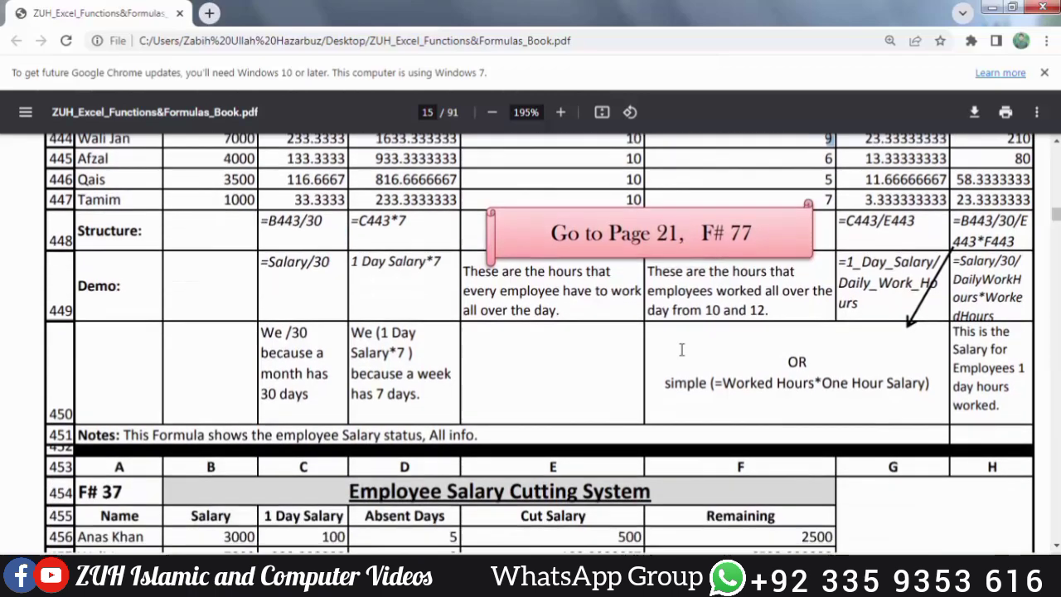
pyautogui.scroll(3, 682, 349)
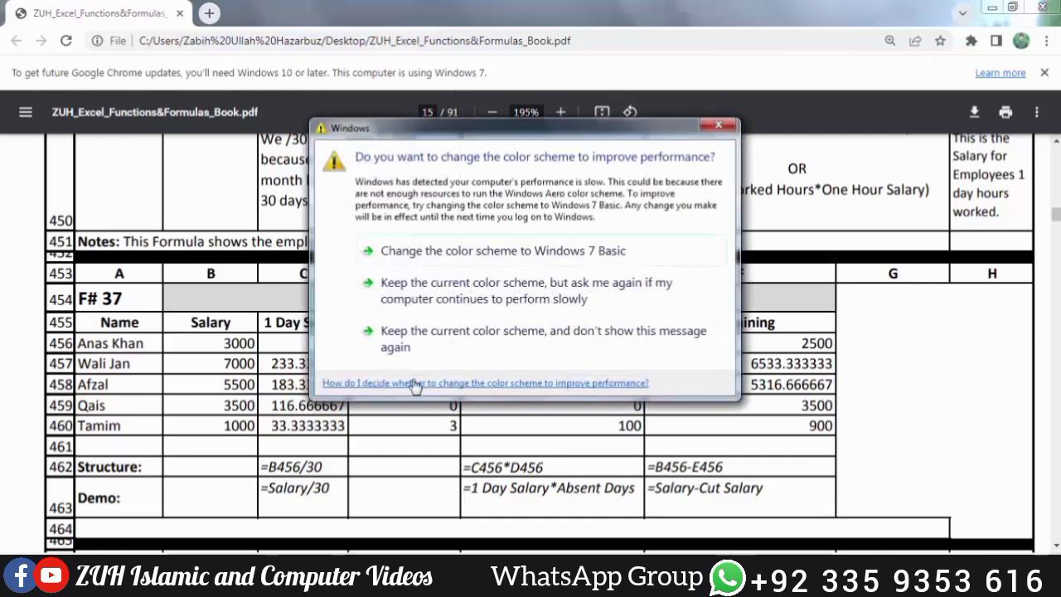
pyautogui.press('Escape')
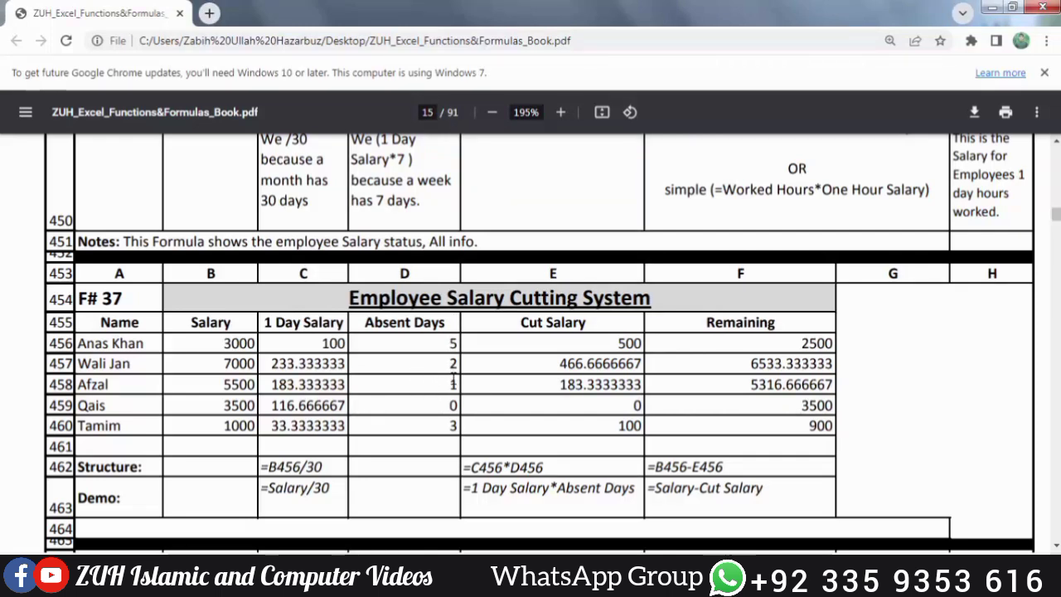
pyautogui.scroll(-2, 454, 380)
pyautogui.scroll(-2, 448, 379)
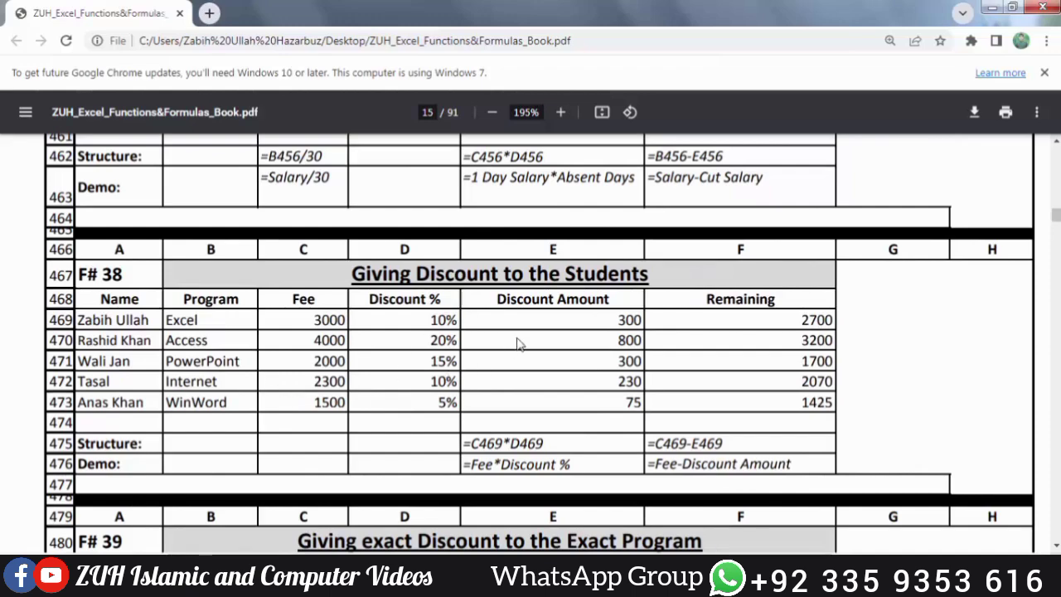
pyautogui.scroll(-6, 518, 343)
pyautogui.scroll(3, 502, 339)
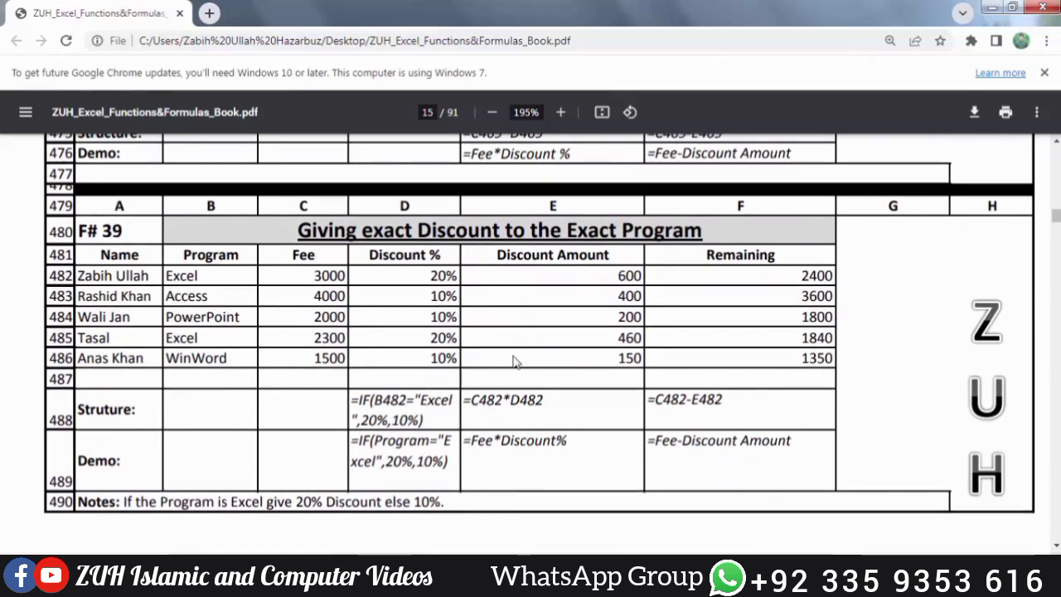
pyautogui.scroll(-6, 514, 363)
pyautogui.scroll(-3, 514, 363)
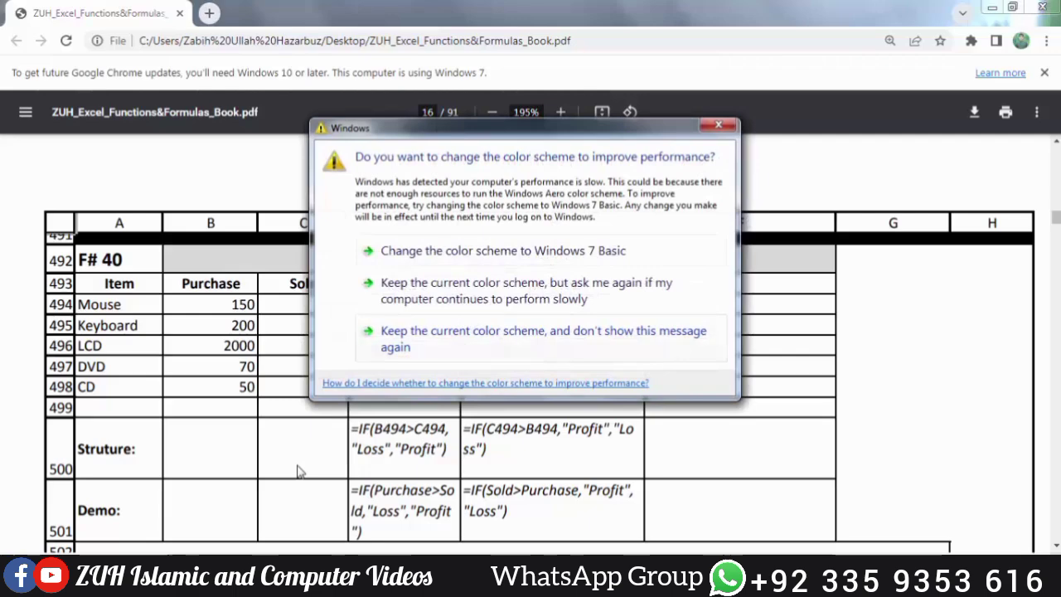
pyautogui.click(489, 349)
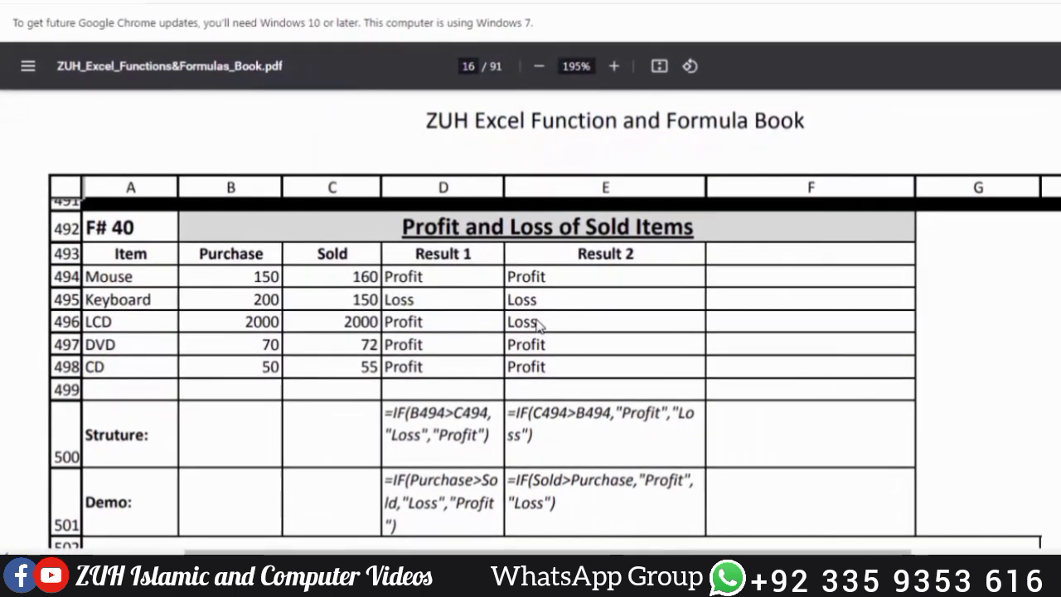
# Step: In Excel's F# 31 table, start the formula in G376 with =IF(B376="Worker",C376*20/100
pyautogui.write('=')
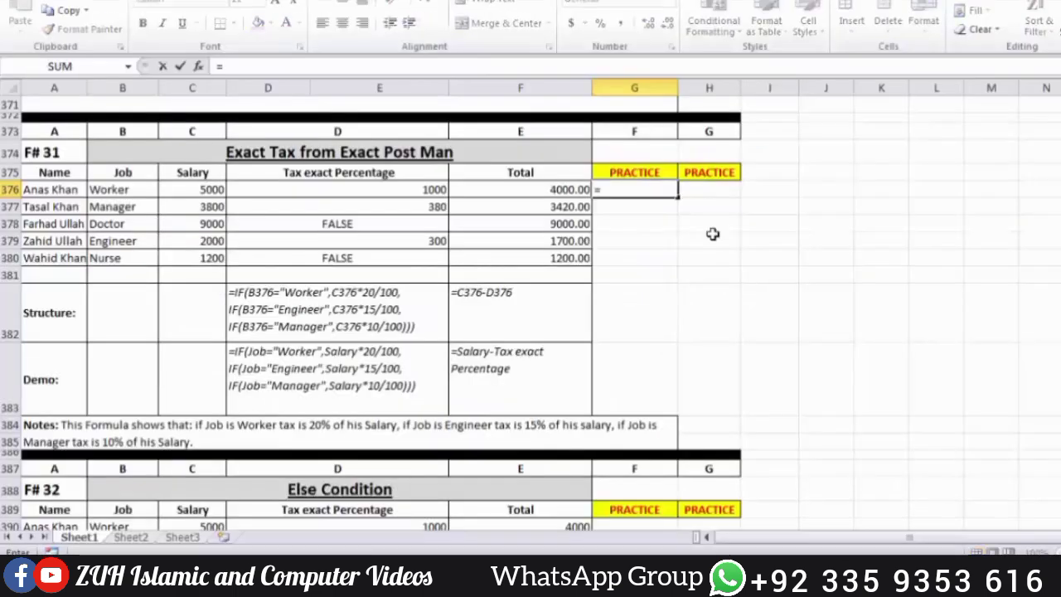
pyautogui.write('if')
pyautogui.press('Tab')
pyautogui.click(119, 189)
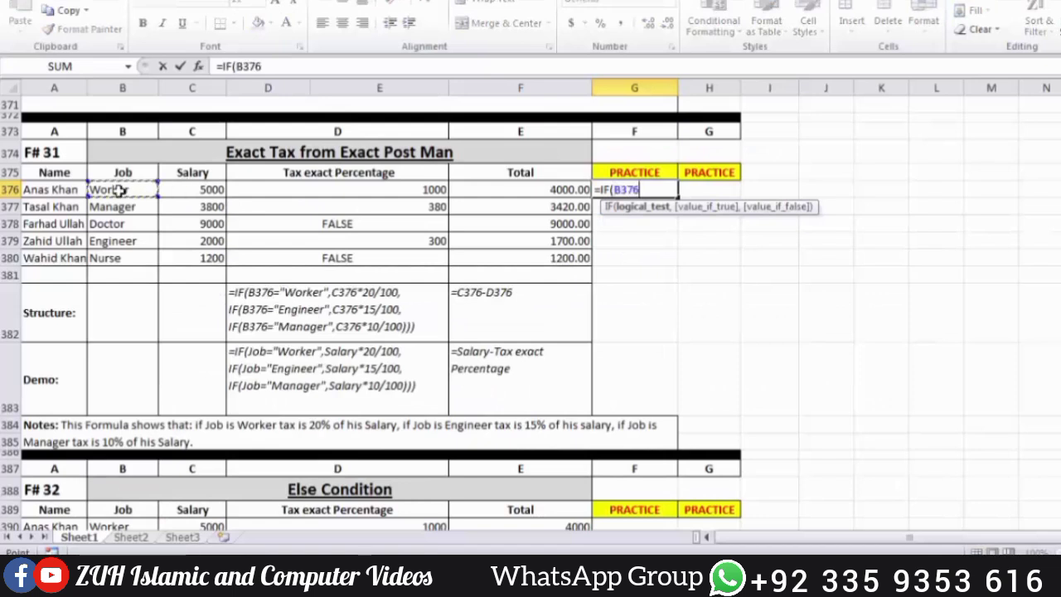
pyautogui.write('="Worker",')
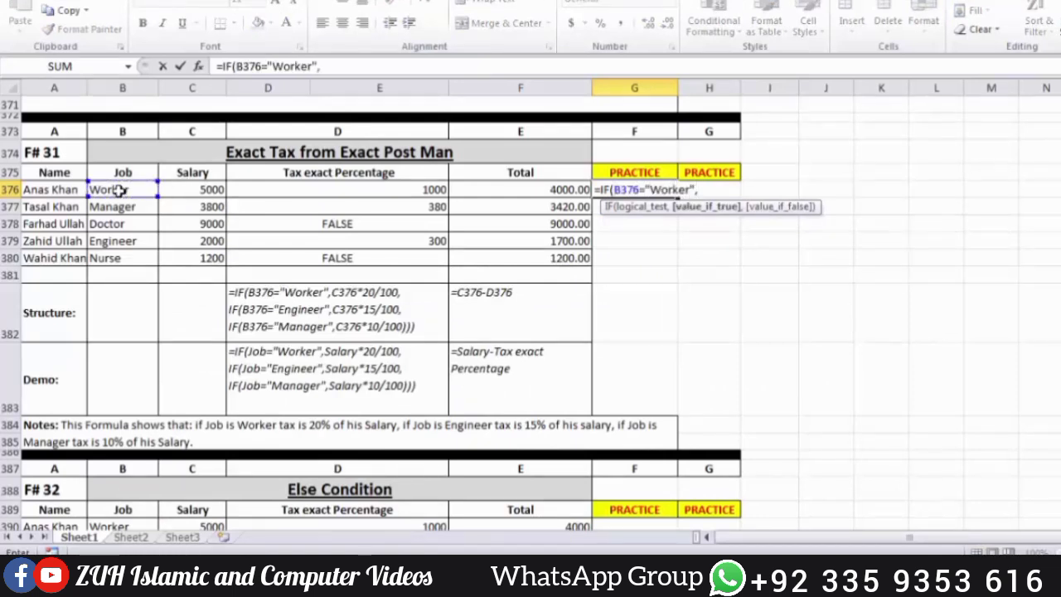
pyautogui.click(207, 184)
pyautogui.write('*')
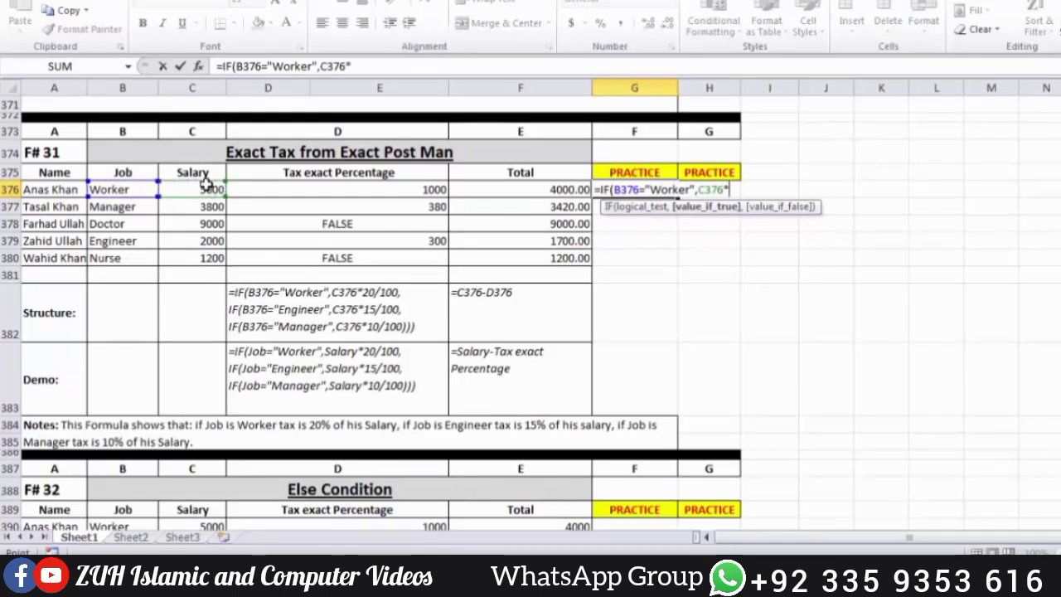
pyautogui.write('20/100')
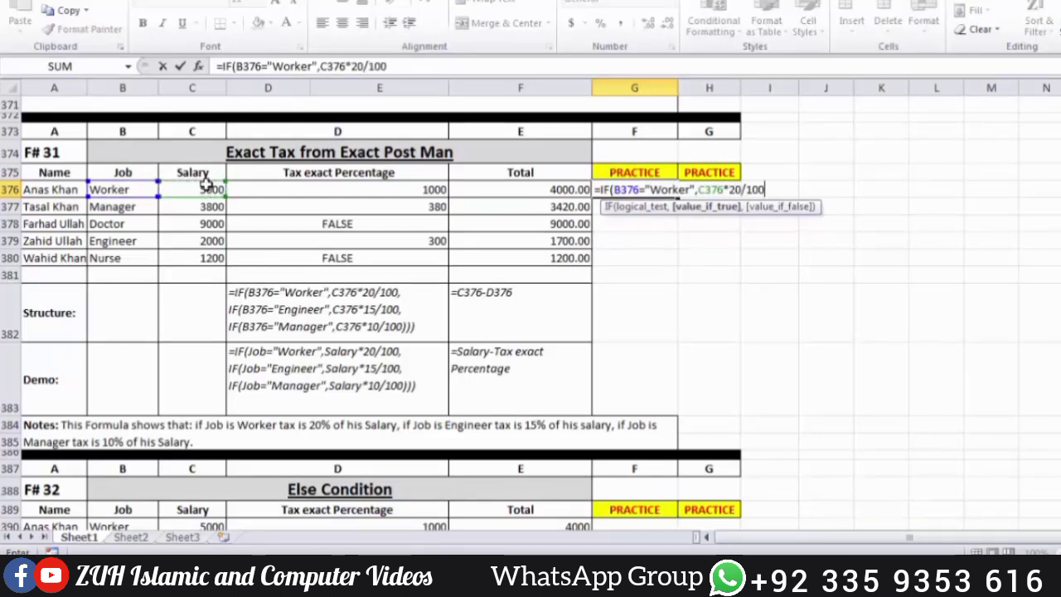
# Step: Extend the G376 formula with a nested IF that returns C376*15/100 when B376 is "Engineer"
pyautogui.write(',IF(')
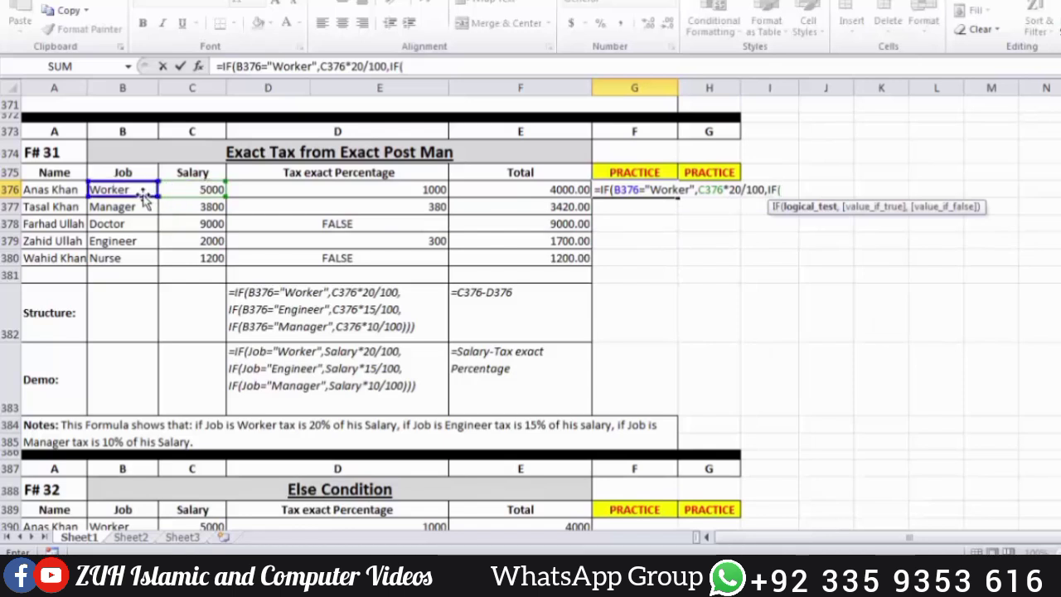
pyautogui.click(141, 191)
pyautogui.write('="Enginner",')
pyautogui.press('BackSpace')
pyautogui.press('BackSpace')
pyautogui.press('BackSpace')
pyautogui.press('BackSpace')
pyautogui.press('BackSpace')
pyautogui.write('eer')
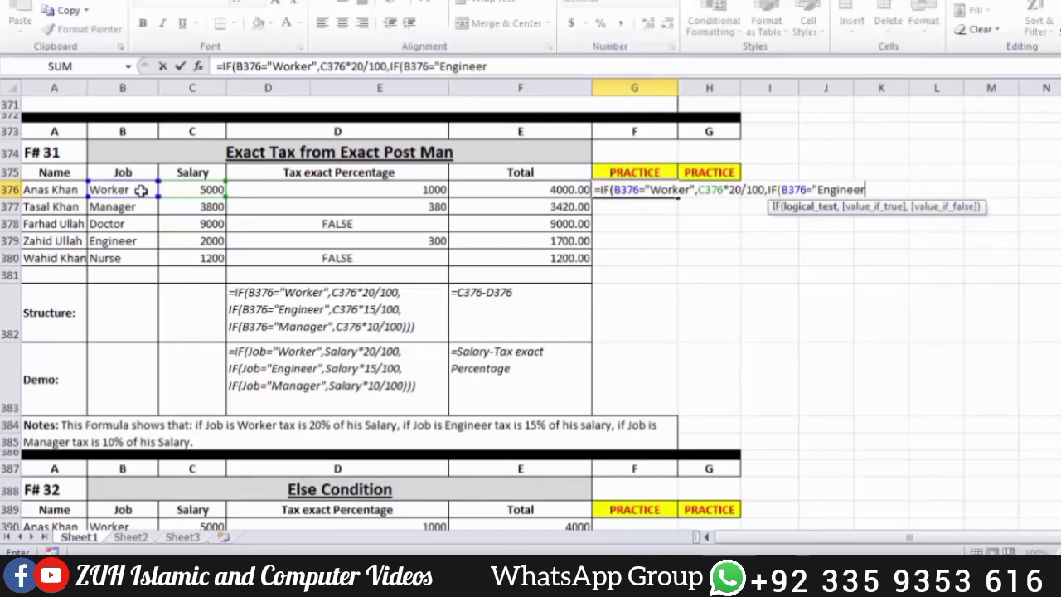
pyautogui.write('",')
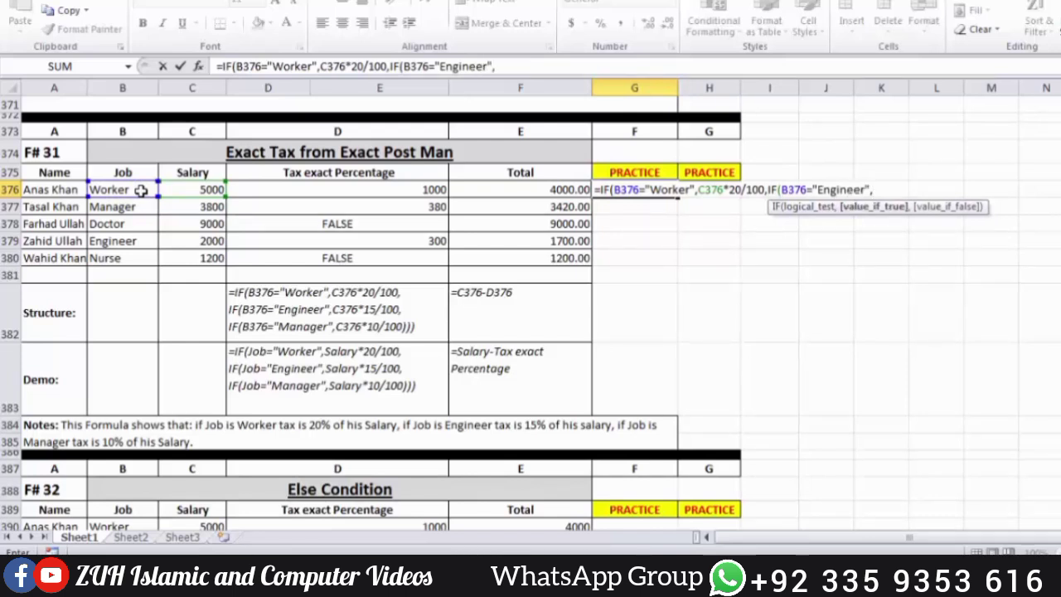
pyautogui.click(193, 189)
pyautogui.write('*')
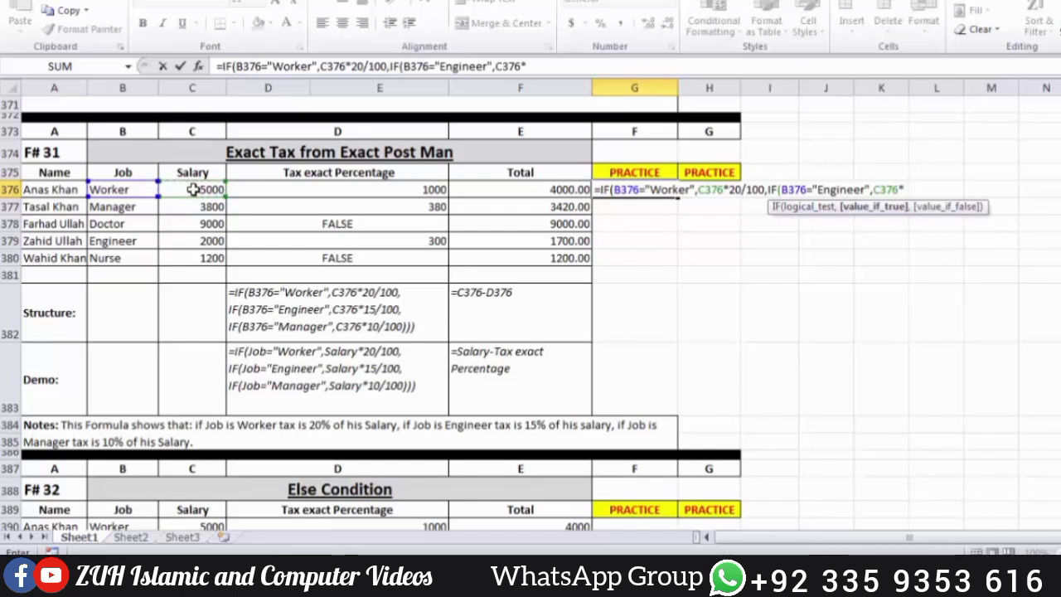
pyautogui.write('15/100,if')
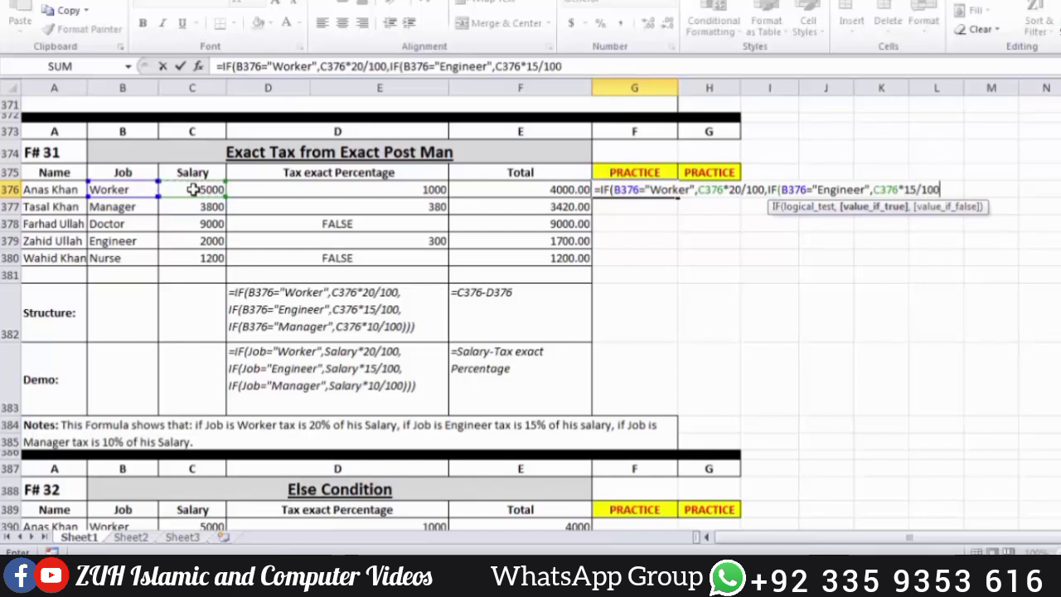
# Step: Finish the G376 formula with a nested IF returning C376*10/100 for "Manager", and fill it down to G380
pyautogui.press('Tab')
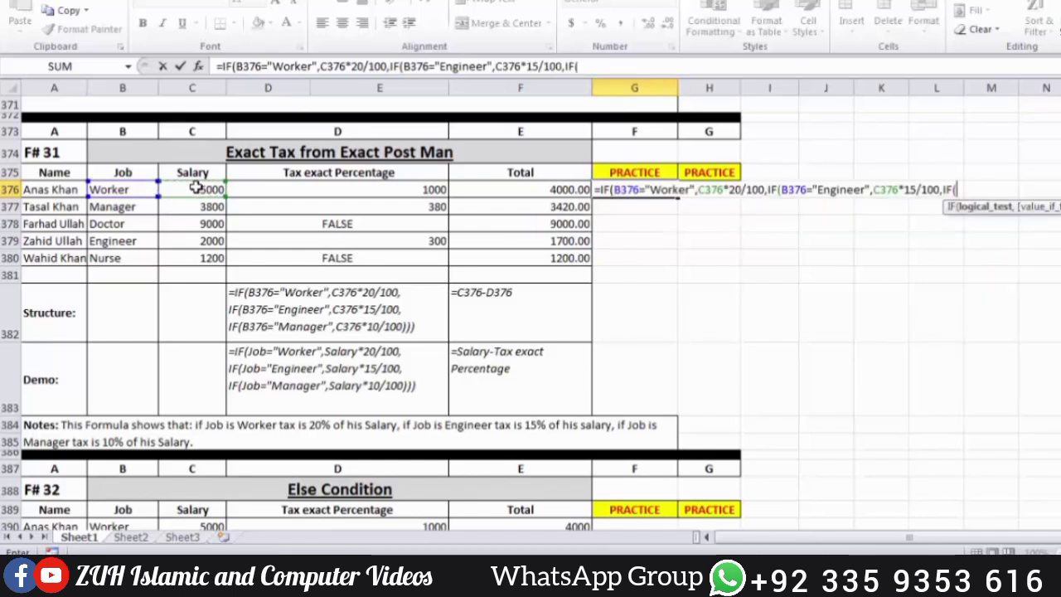
pyautogui.click(123, 190)
pyautogui.write('="Manager"')
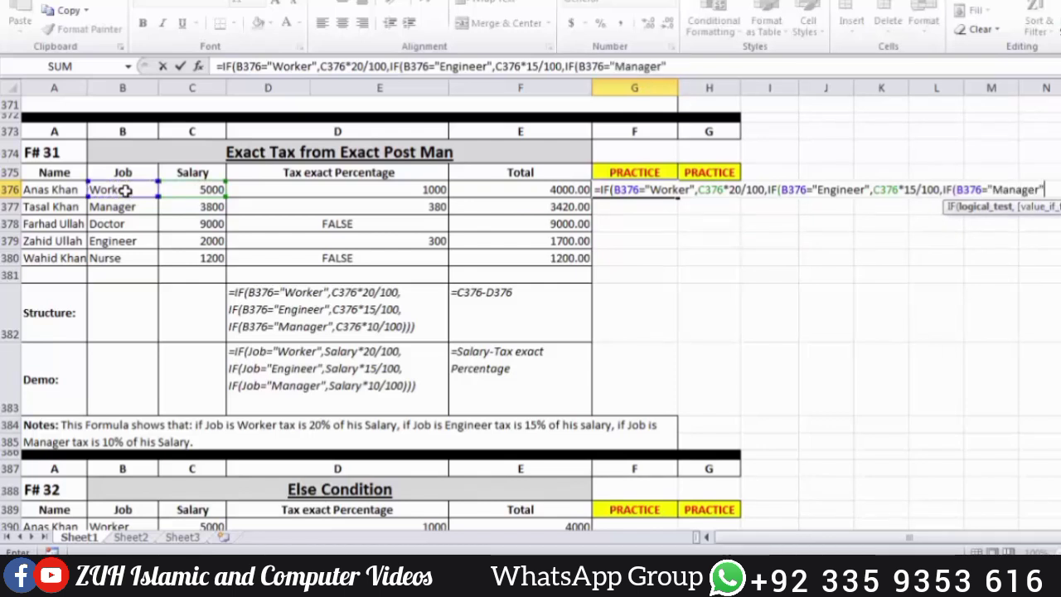
pyautogui.write(',')
pyautogui.click(189, 190)
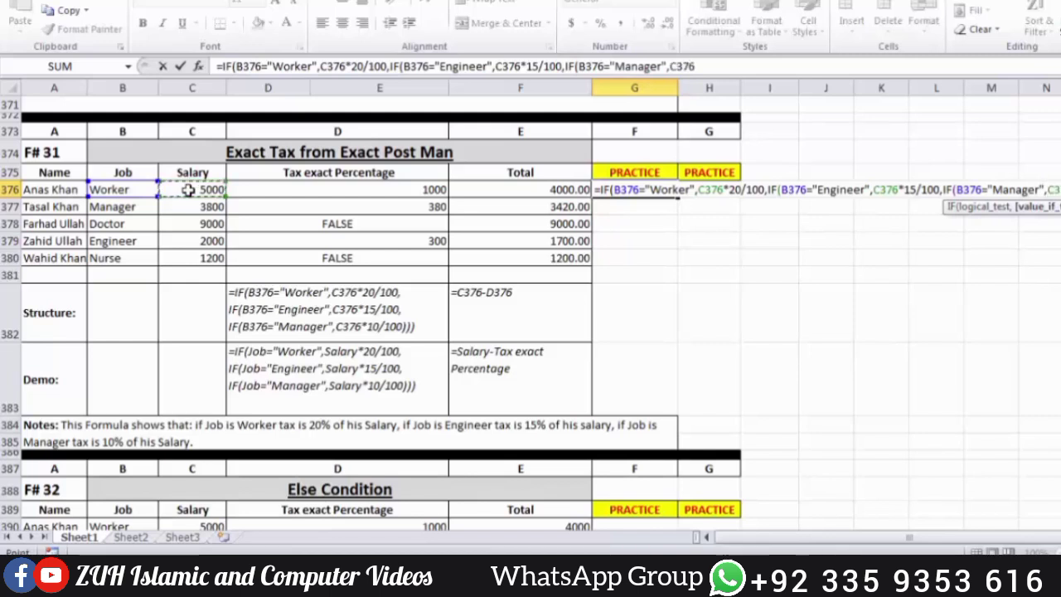
pyautogui.write('*10/100)))')
pyautogui.press('Return')
pyautogui.press('Up')
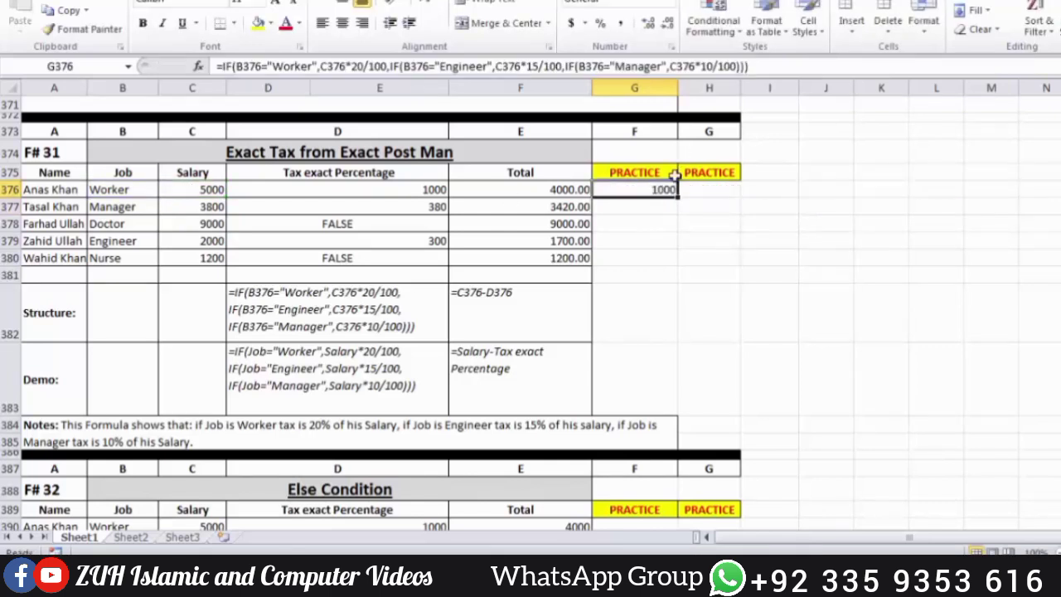
pyautogui.moveTo(663, 192); pyautogui.dragTo(661, 253)
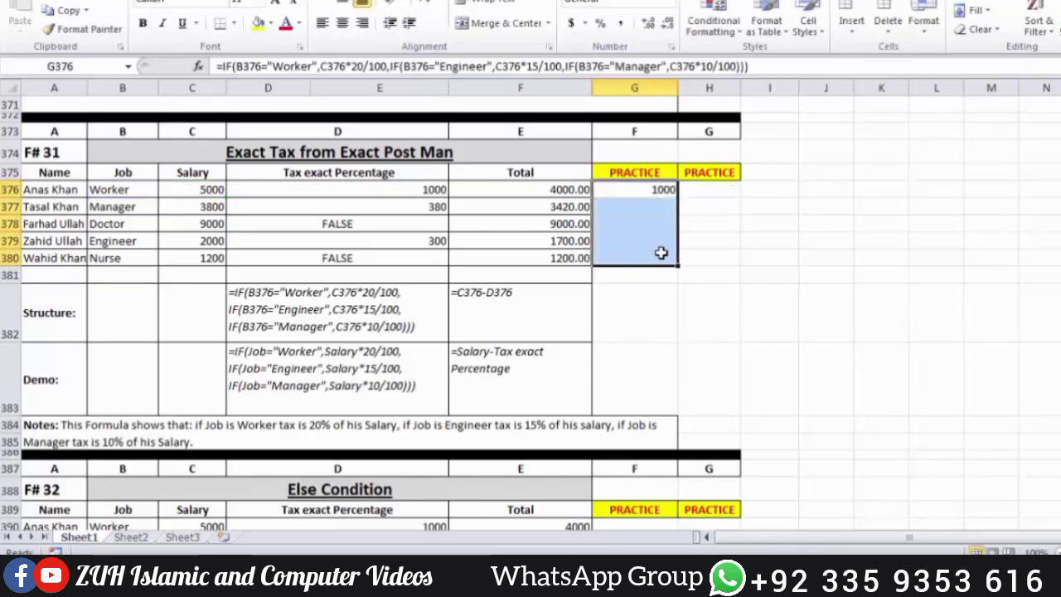
pyautogui.hotkey('ctrl', 'd')
# Step: In the F# 31 table, enter =C376-G376 in H376 and fill it down to H380
pyautogui.click(707, 194)
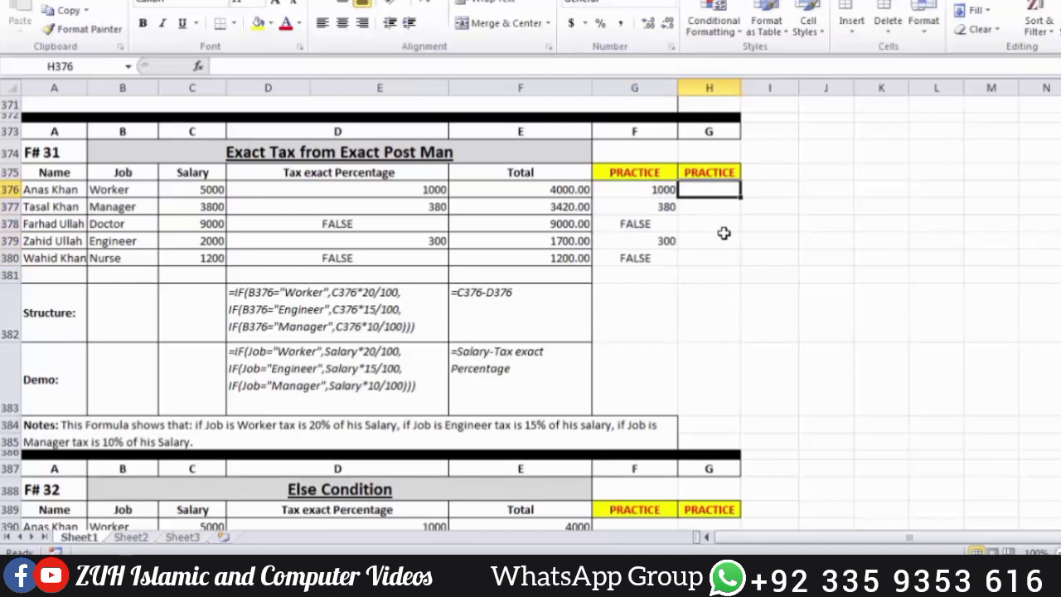
pyautogui.write('=')
pyautogui.click(204, 190)
pyautogui.write('-')
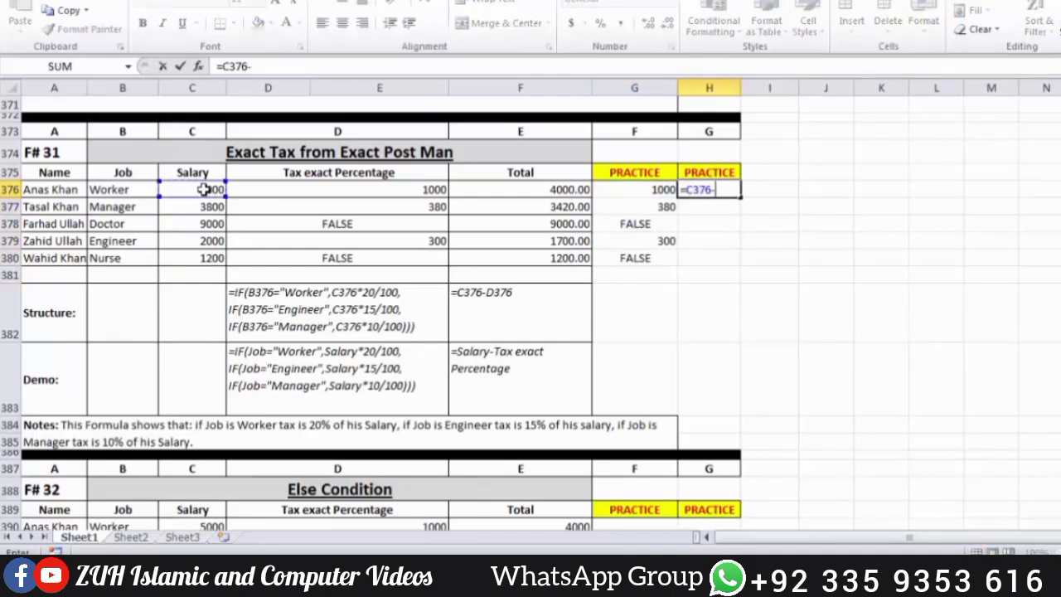
pyautogui.click(654, 187)
pyautogui.press('Return')
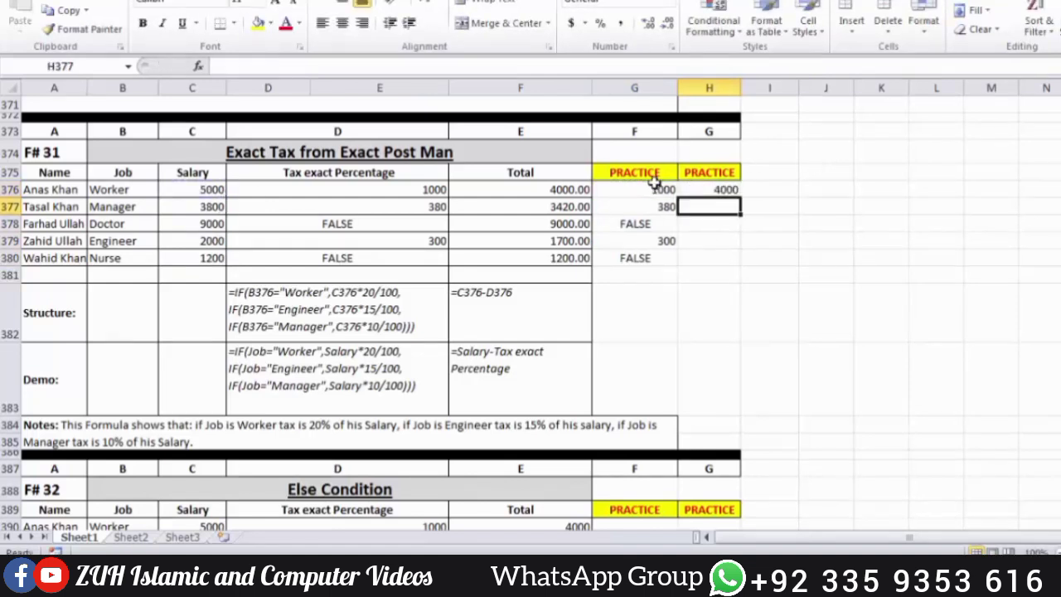
pyautogui.moveTo(723, 191); pyautogui.dragTo(725, 260)
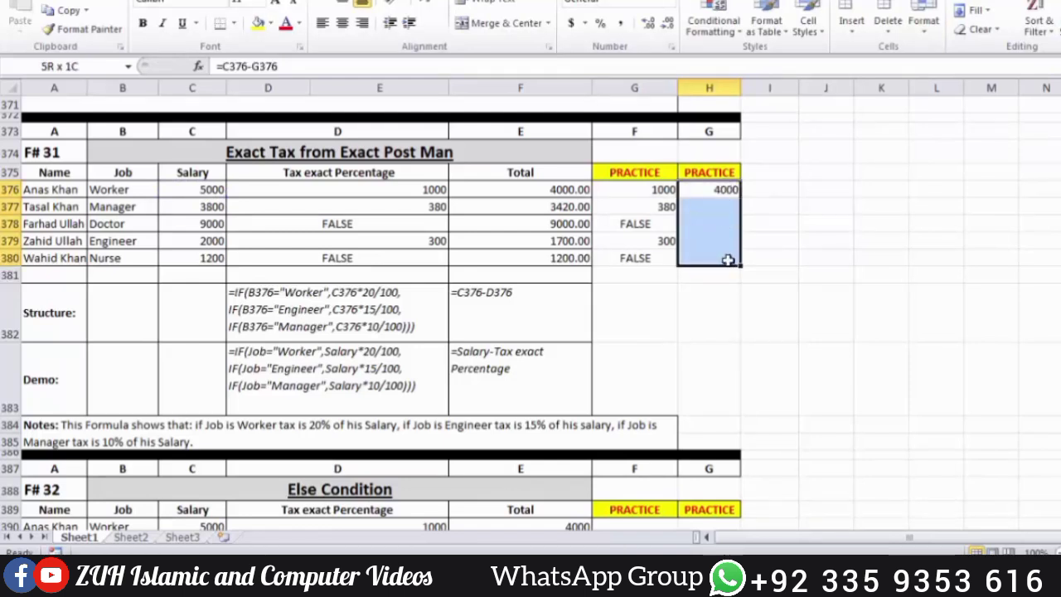
pyautogui.hotkey('ctrl', 'd')
pyautogui.click(766, 224)
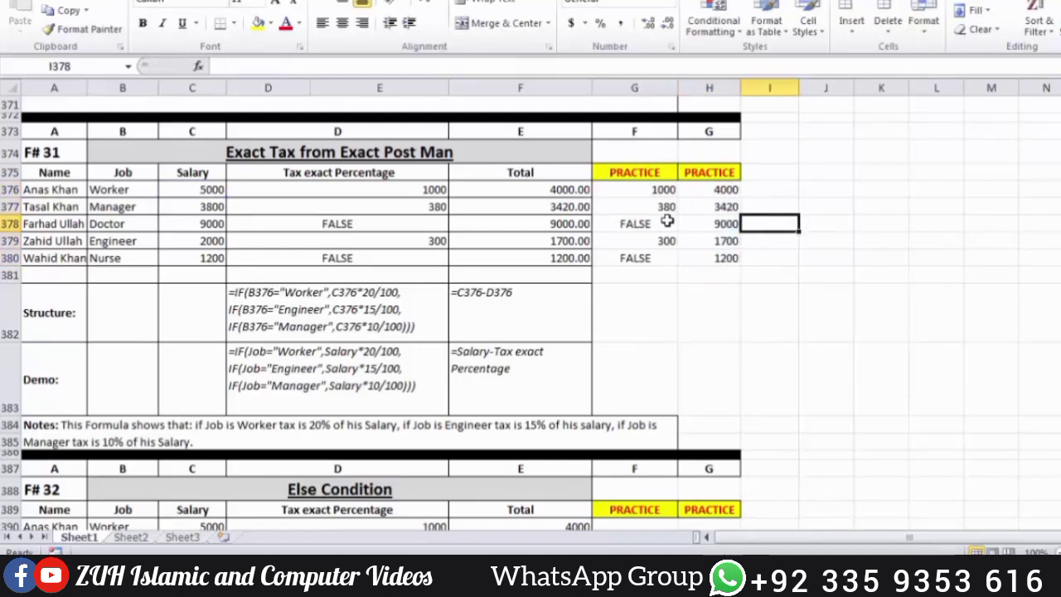
pyautogui.click(671, 217)
pyautogui.click(653, 257)
# Step: In the F# 32 Else Condition table, start the formula in G390 with =IF(B390="Worker",C390*20/100 and open a nested IF
pyautogui.scroll(-5, 705, 253)
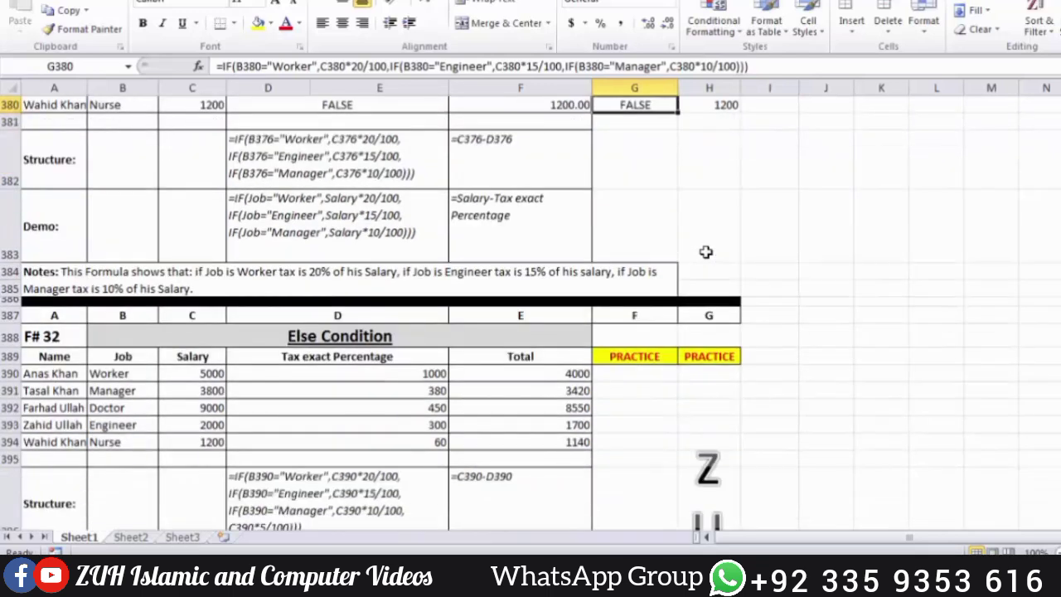
pyautogui.click(635, 173)
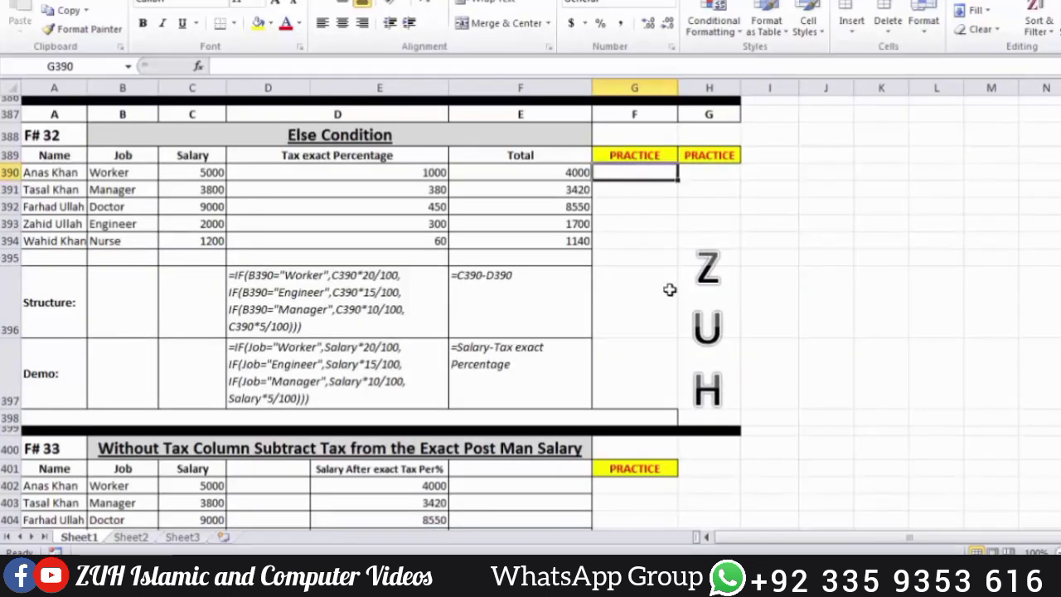
pyautogui.write('=IF(')
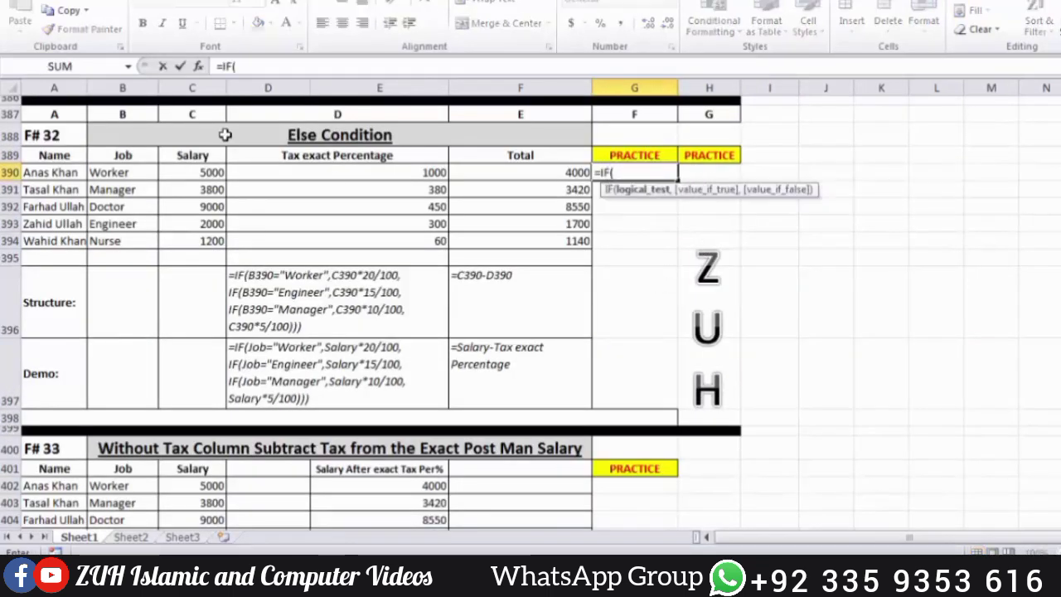
pyautogui.click(125, 174)
pyautogui.write('="Worker",')
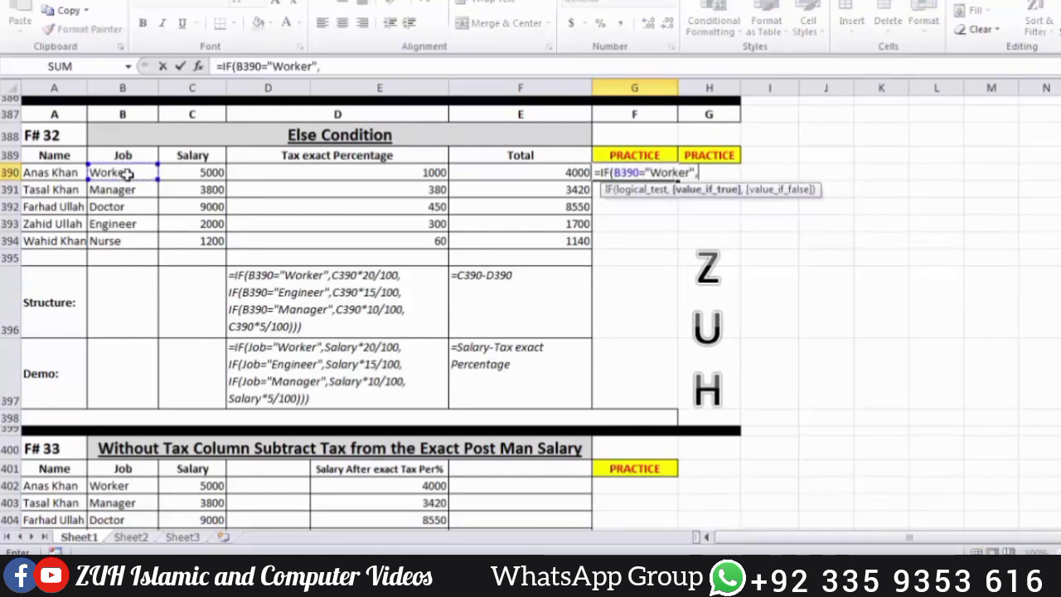
pyautogui.click(176, 172)
pyautogui.write('*20/100,IF(')
# Step: Extend the G390 formula so the nested IF returns C390*15/100 when B390 is "Engineer", and open another IF
pyautogui.click(141, 171)
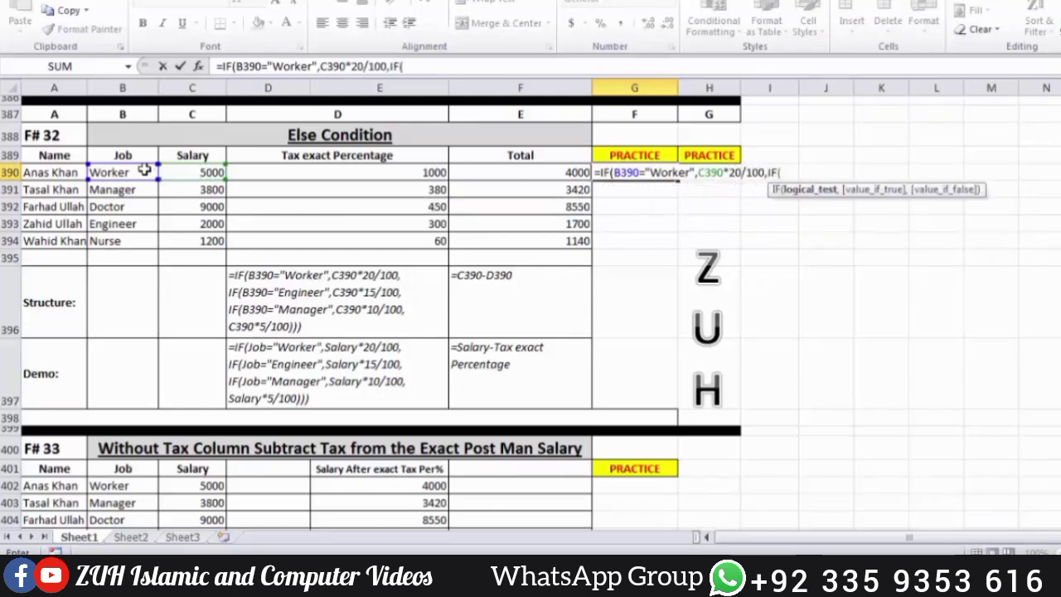
pyautogui.write('="Eng')
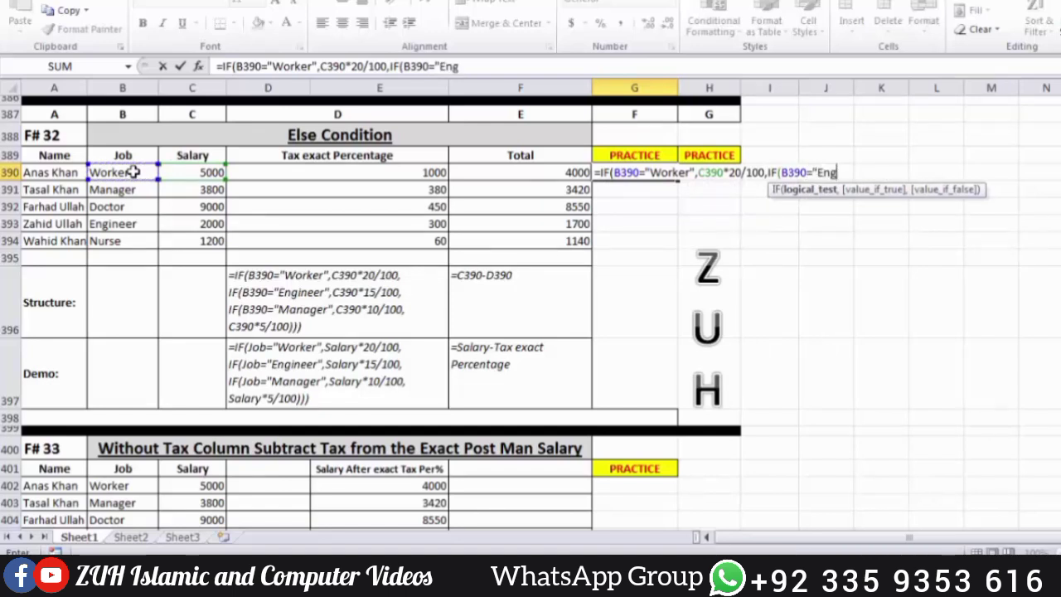
pyautogui.write('ineer",')
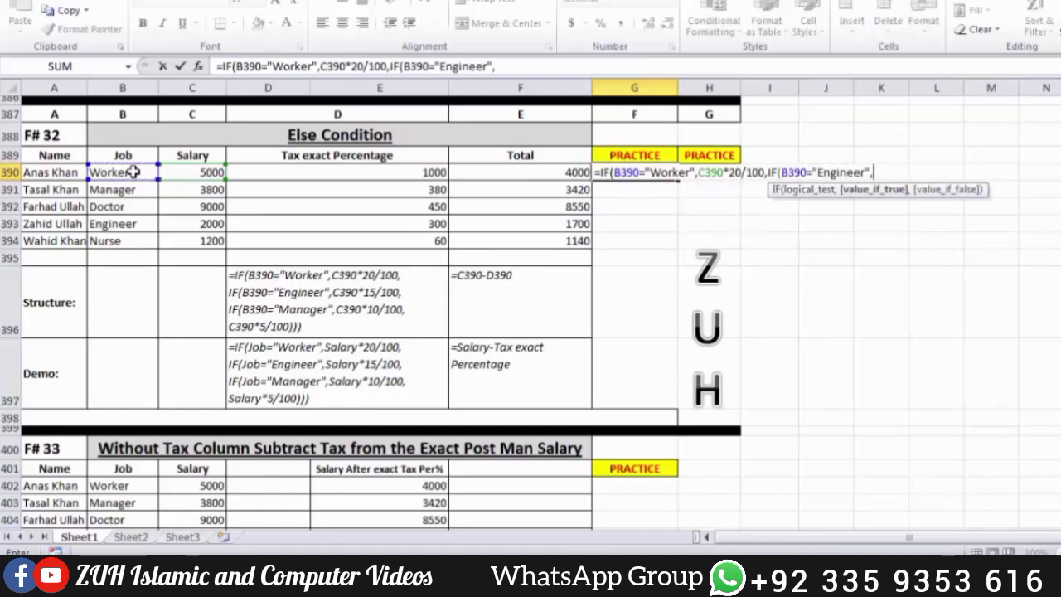
pyautogui.click(190, 172)
pyautogui.write('*1')
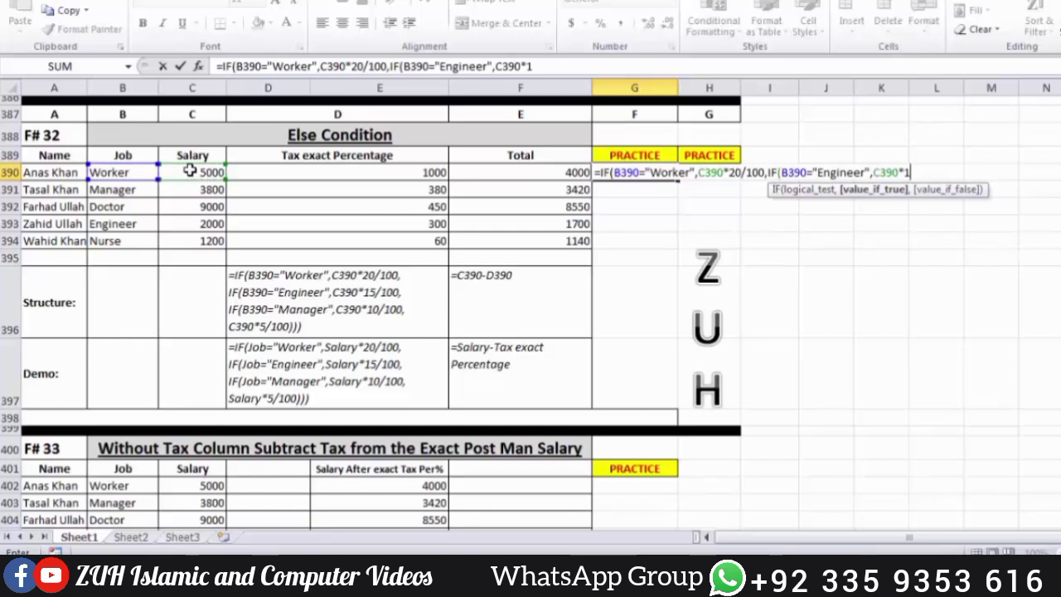
pyautogui.write('5/100,IF(')
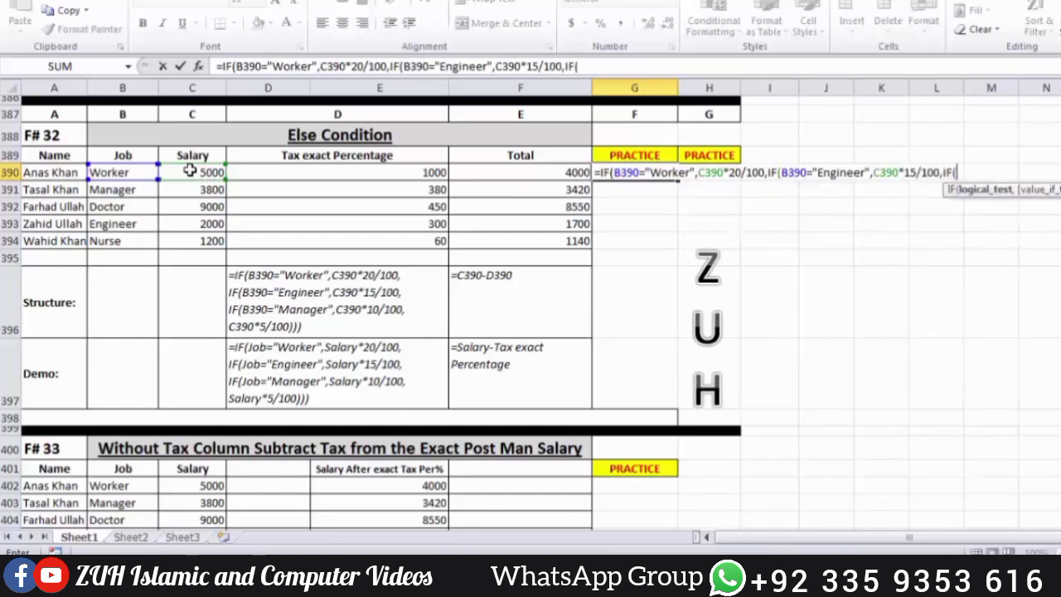
# Step: Add the test B390="Manager" to the G390 formula's third IF, returning C390*10/100
pyautogui.click(132, 172)
pyautogui.write('="Manager",')
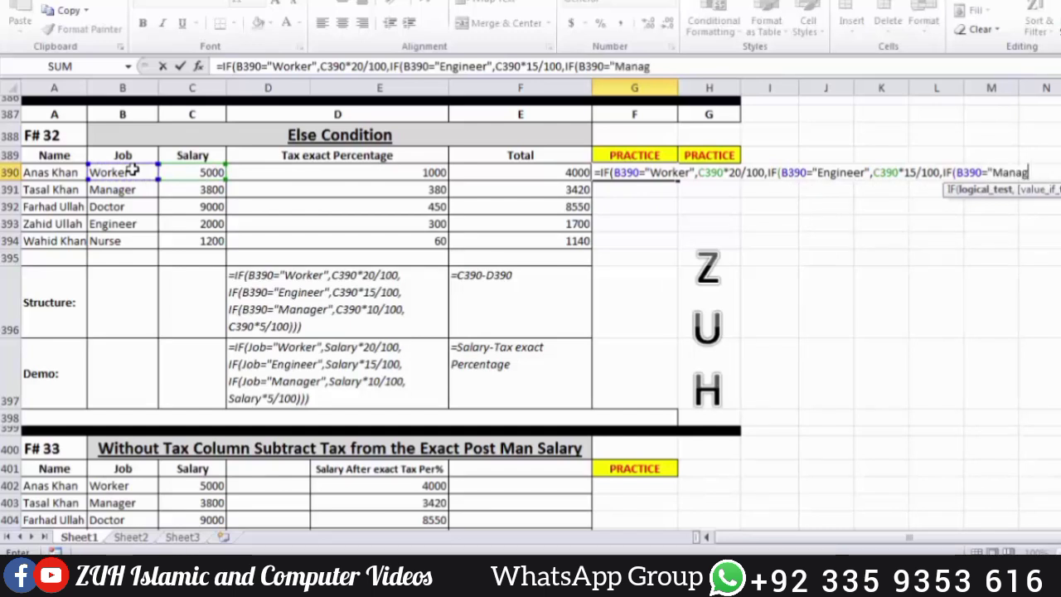
pyautogui.click(164, 172)
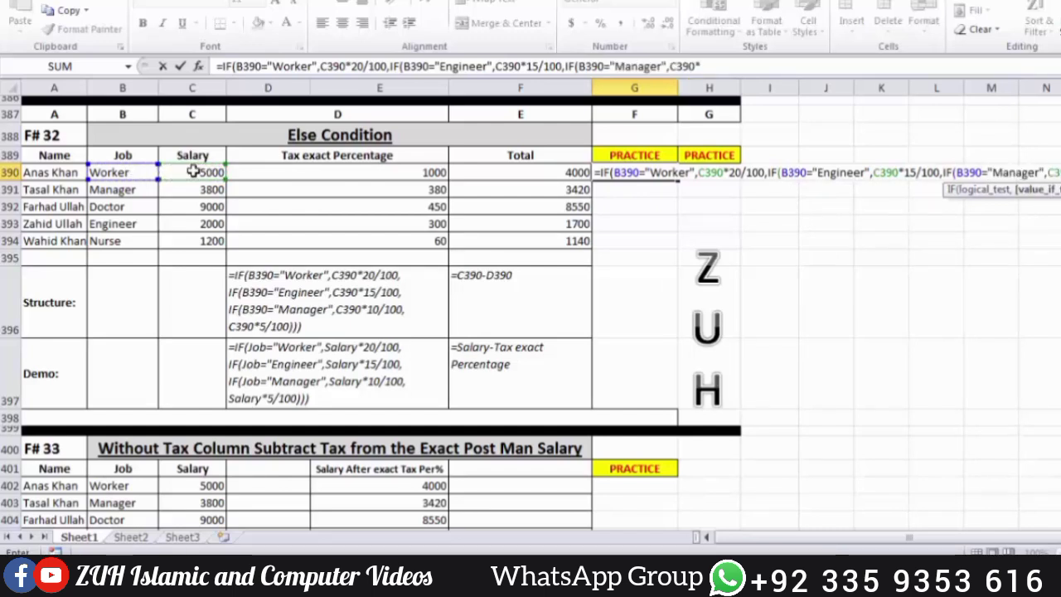
pyautogui.write('*10/1')
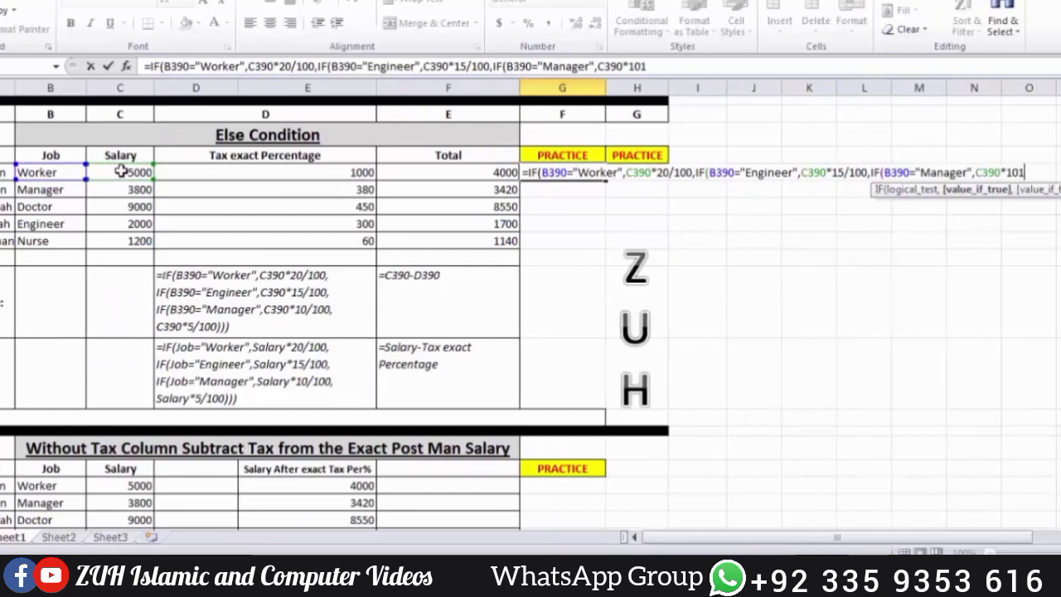
pyautogui.write('00')
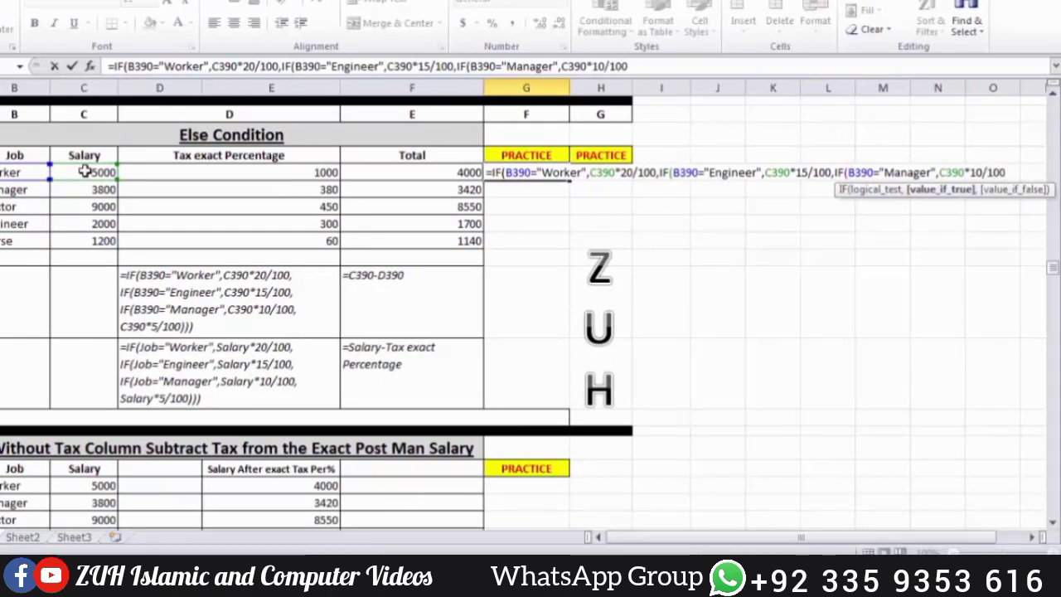
# Step: Finish the G390 formula with C390*5/100 as the else value and fill it down to G394
pyautogui.write(',')
pyautogui.click(86, 172)
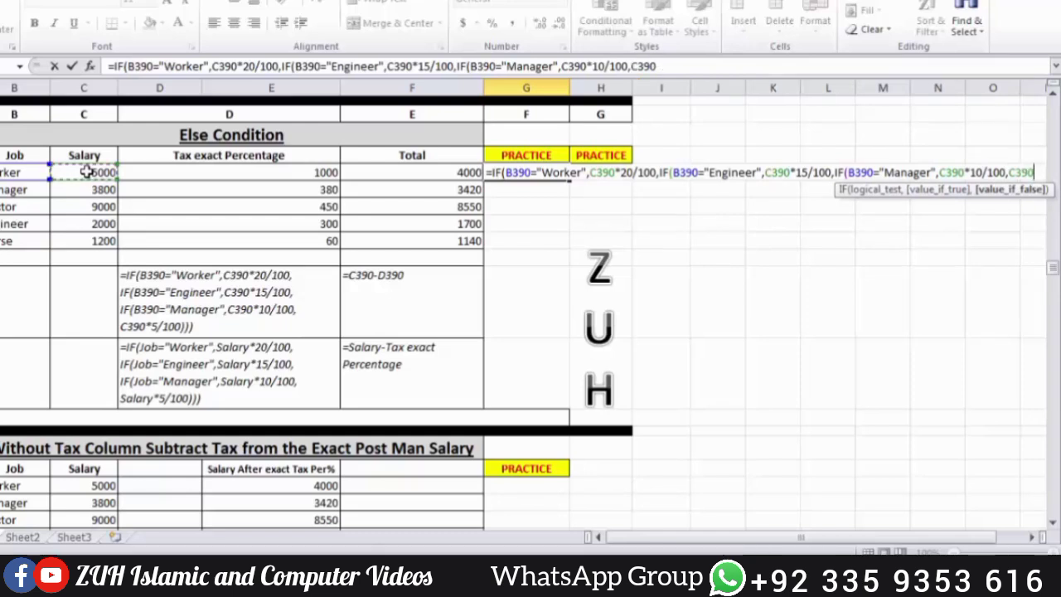
pyautogui.write('*5/100')
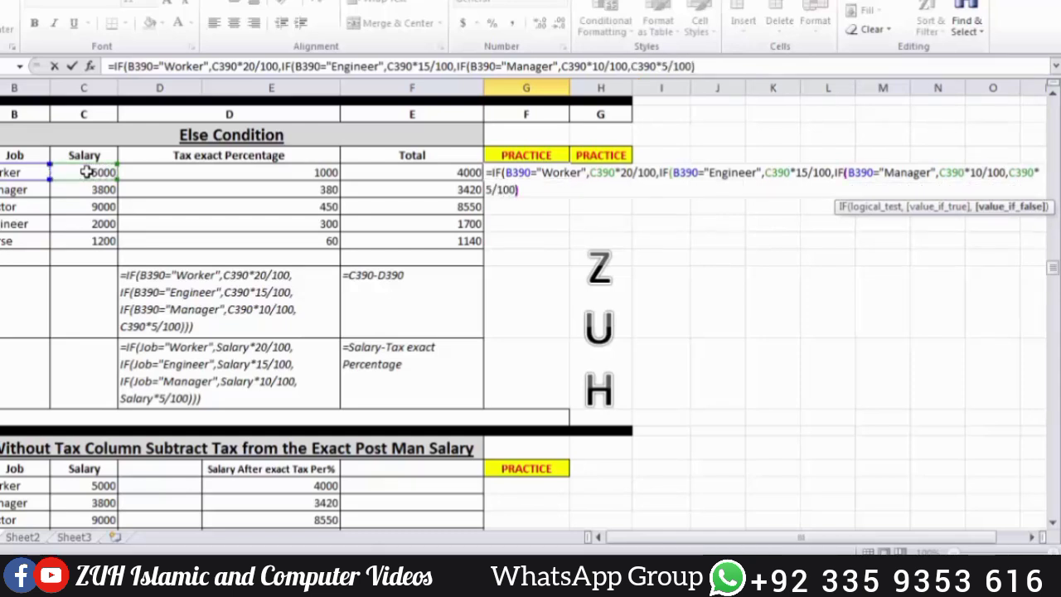
pyautogui.write(')')
pyautogui.hotkey('ctrl', 'Return')
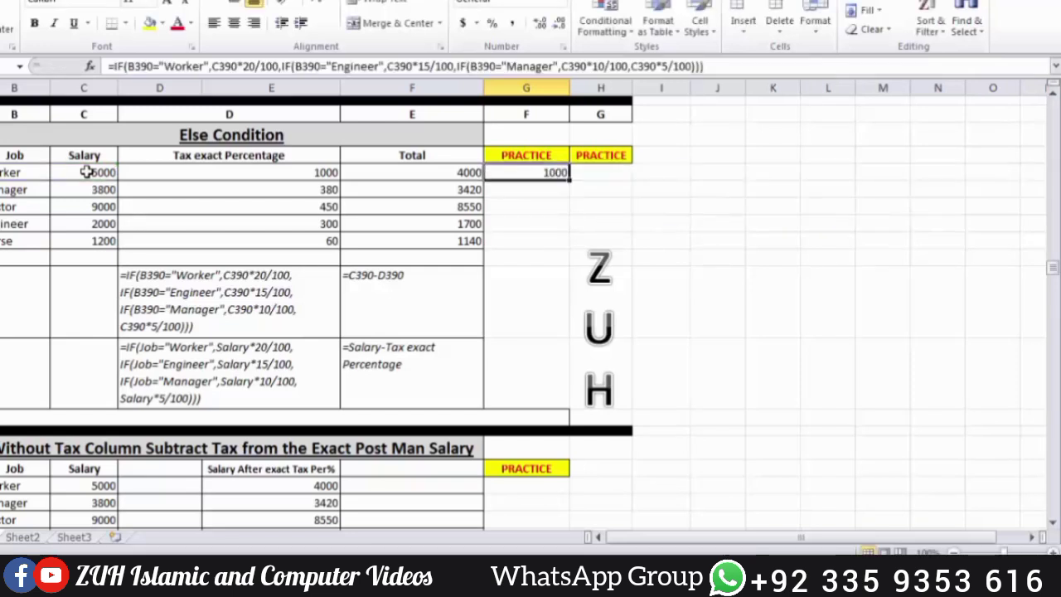
pyautogui.hotkey('shift', 'Down')
pyautogui.hotkey('shift', 'Down')
pyautogui.hotkey('shift', 'Down')
pyautogui.hotkey('shift', 'Down')
pyautogui.hotkey('ctrl', 'd')
# Step: Enter =C390-G390 in H390 and fill it down to H394
pyautogui.press('Right')
pyautogui.write('=')
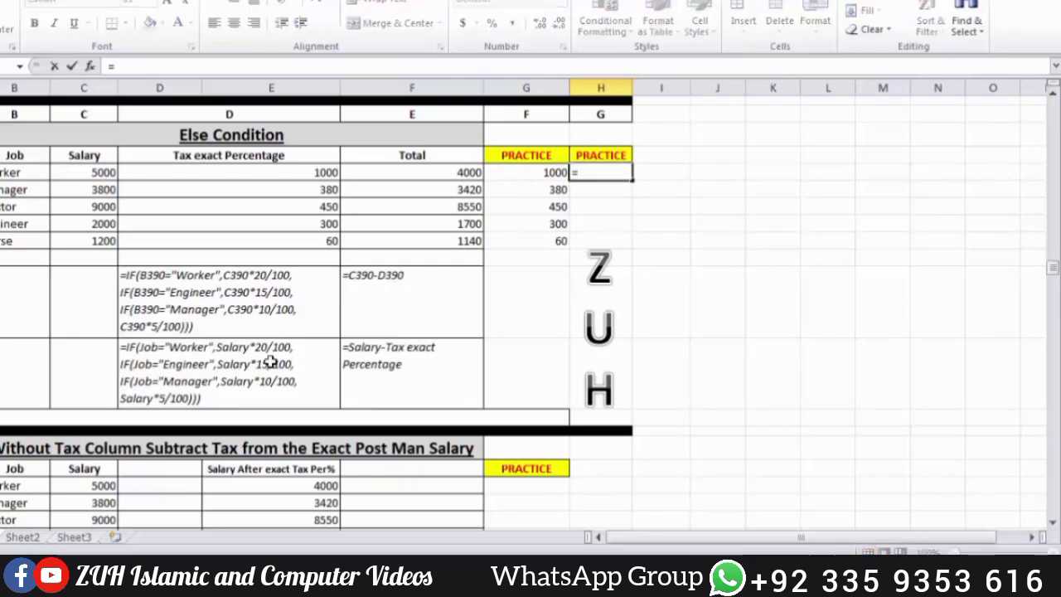
pyautogui.click(95, 172)
pyautogui.write('-')
pyautogui.click(540, 173)
pyautogui.press('Return')
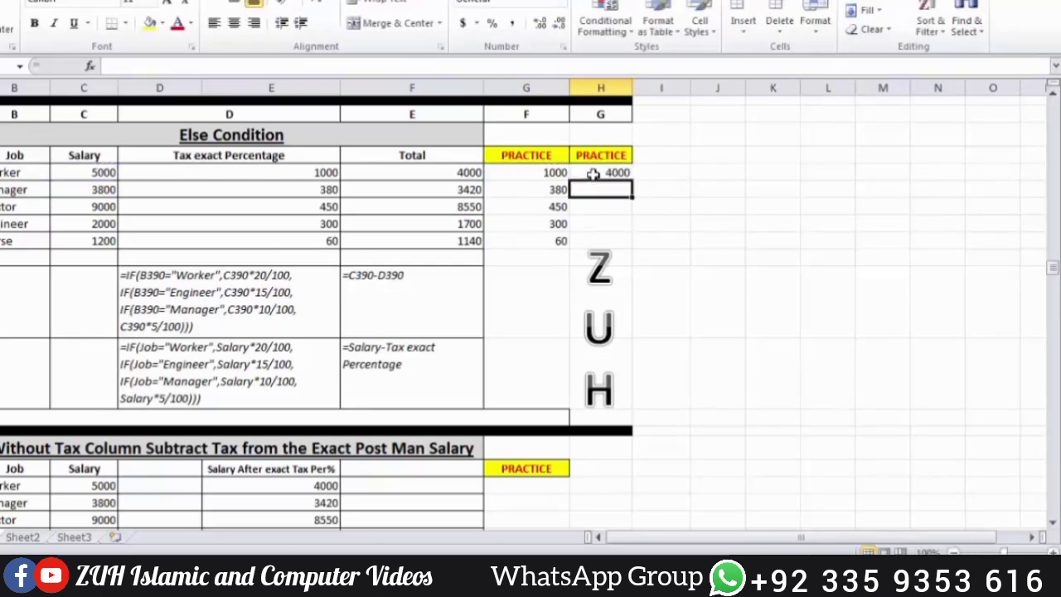
pyautogui.moveTo(596, 172); pyautogui.dragTo(597, 239)
pyautogui.hotkey('ctrl', 'd')
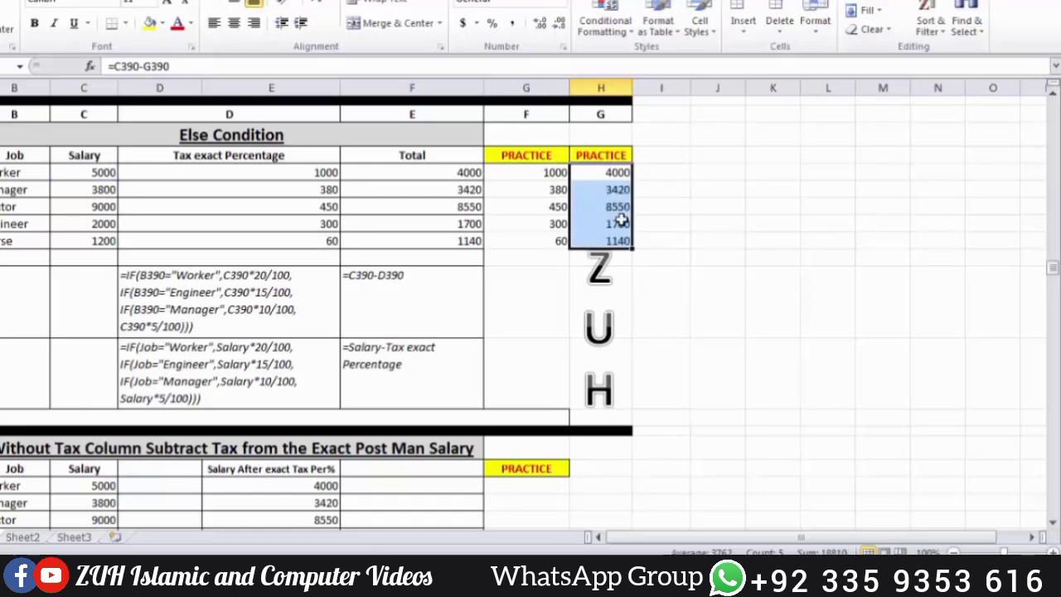
pyautogui.click(560, 207)
pyautogui.keyDown('ctrl'); pyautogui.click(550, 242); pyautogui.keyUp('ctrl')
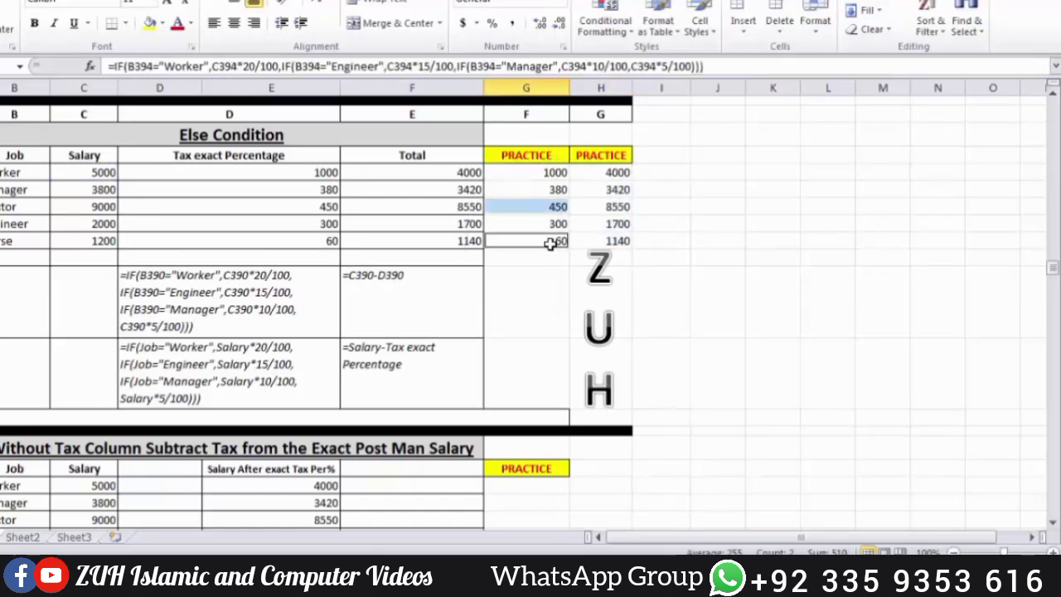
# Step: In the F# 33 table, start the formula in G402 with =IF(B402="Worker",C402*20/100 and open a nested IF
pyautogui.scroll(-4, 555, 242)
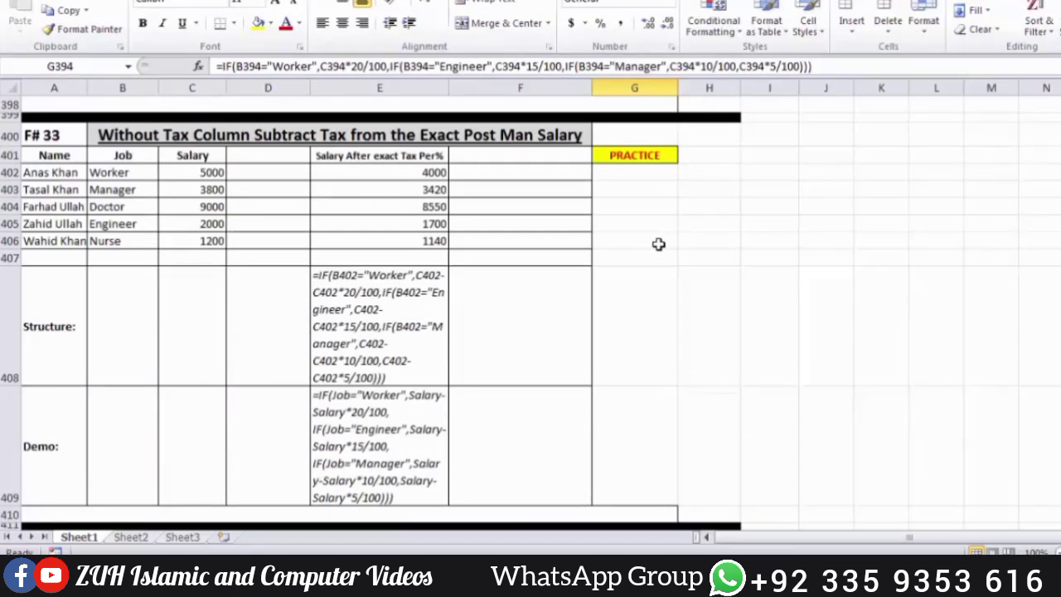
pyautogui.scroll(1, 658, 242)
pyautogui.scroll(-1, 659, 242)
pyautogui.click(633, 179)
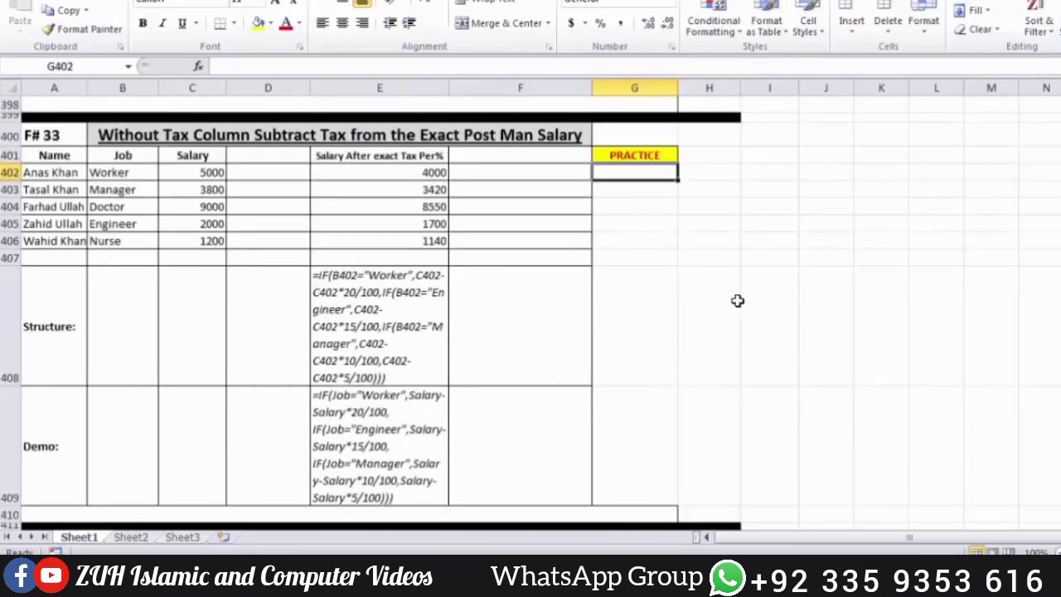
pyautogui.write('=IF(')
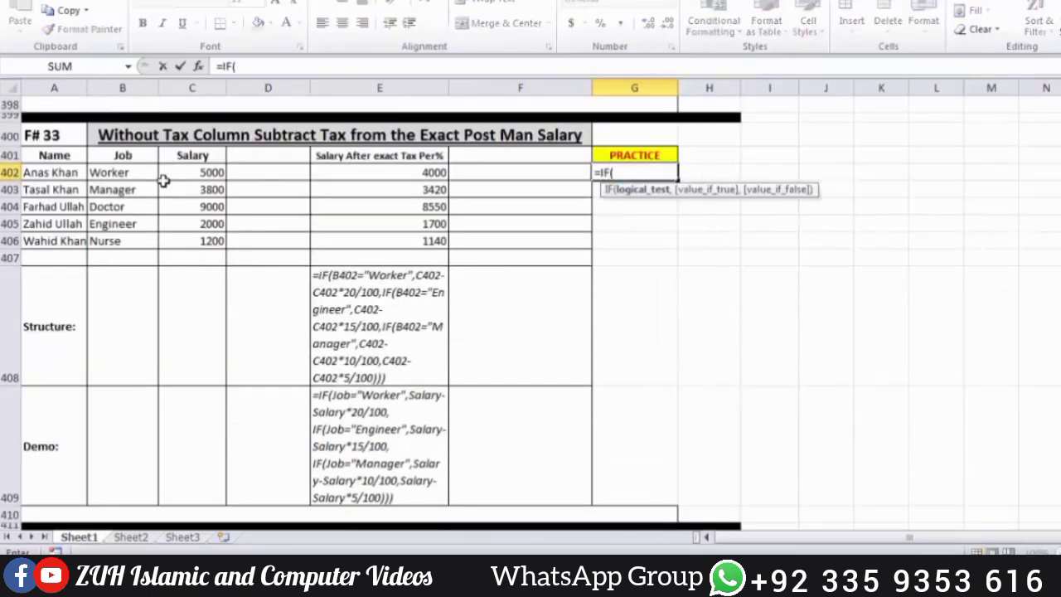
pyautogui.click(124, 170)
pyautogui.write('=')
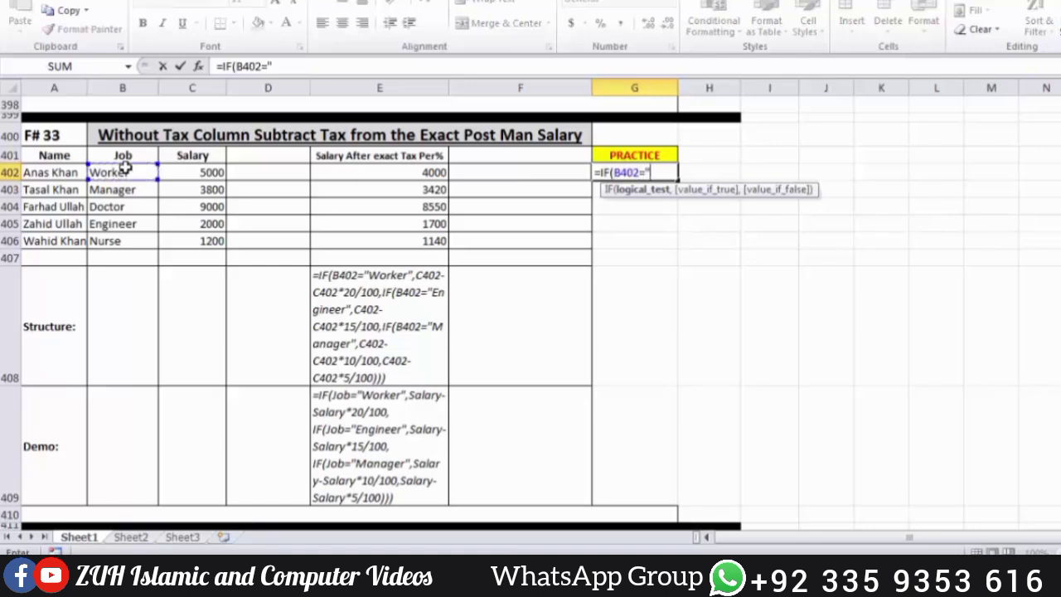
pyautogui.write('"Worker",')
pyautogui.click(191, 182)
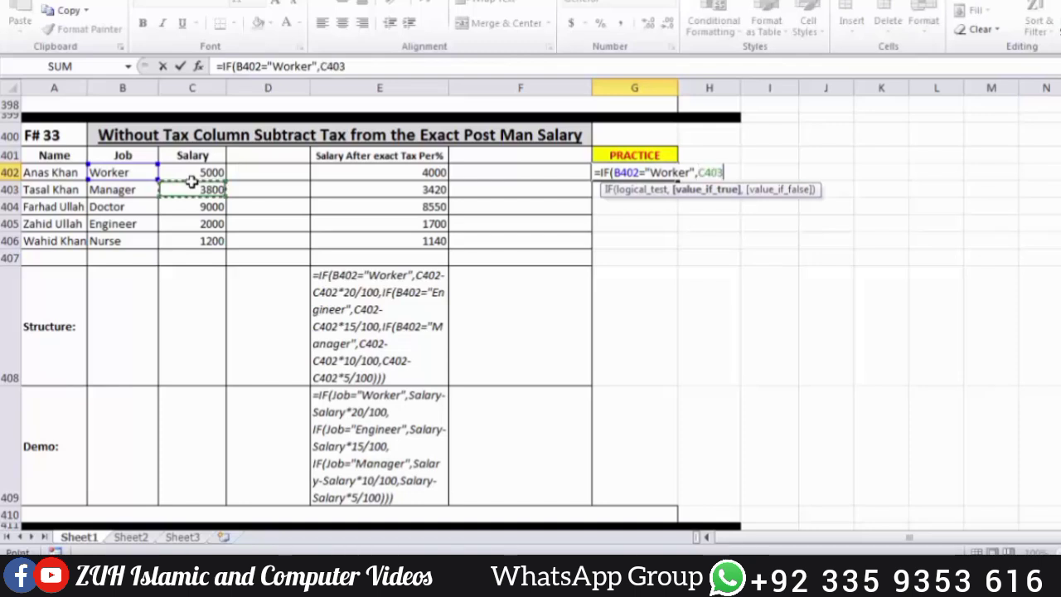
pyautogui.click(190, 172)
pyautogui.write('*')
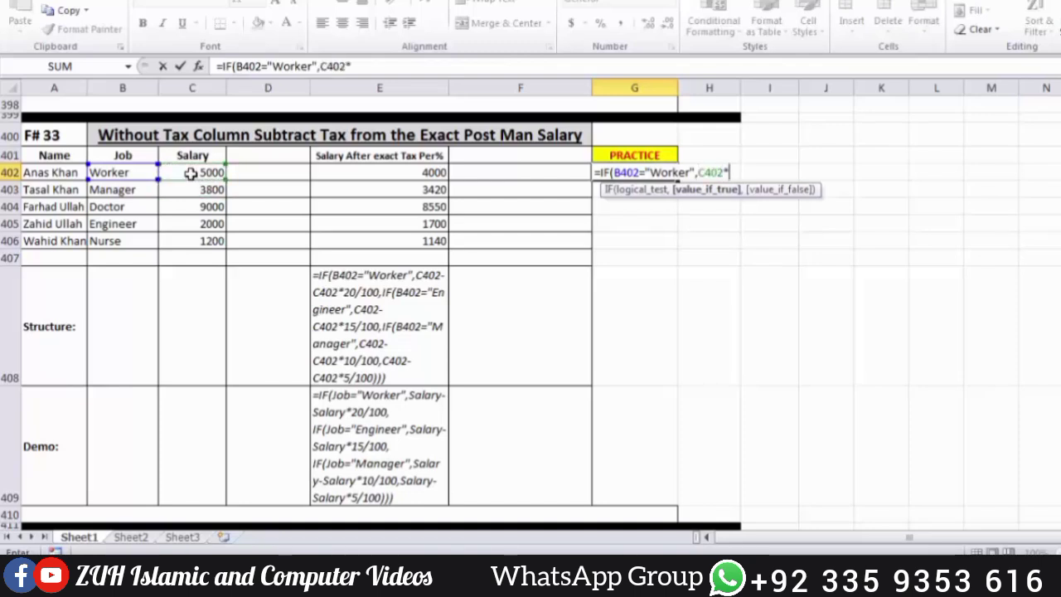
pyautogui.write('20/100,IF(')
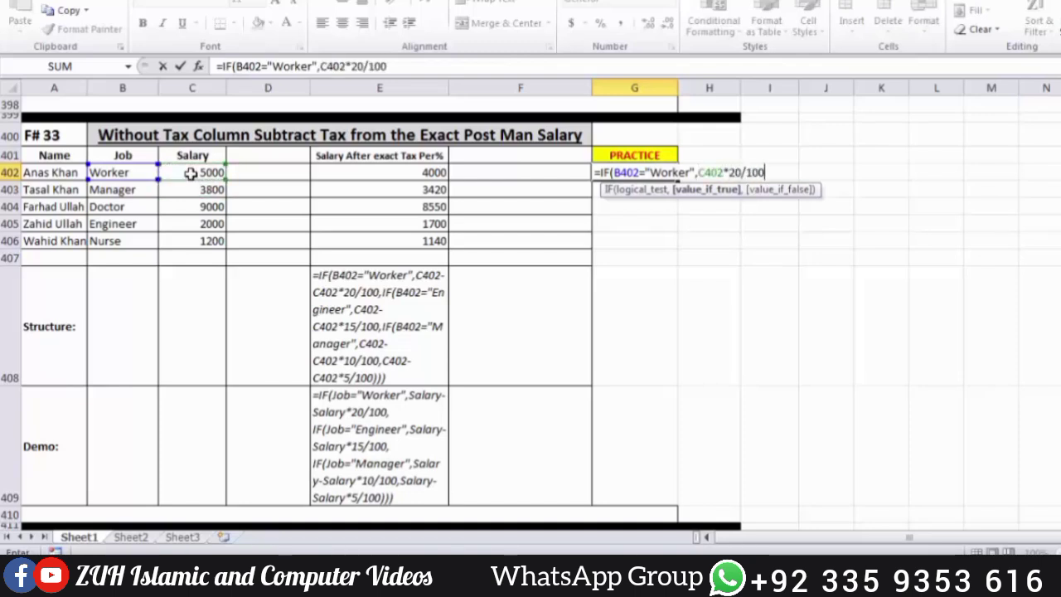
# Step: Extend the G402 formula so the nested IF returns C402*15/100 when B402 is "Engineer", and open another IF
pyautogui.click(125, 171)
pyautogui.write('="E')
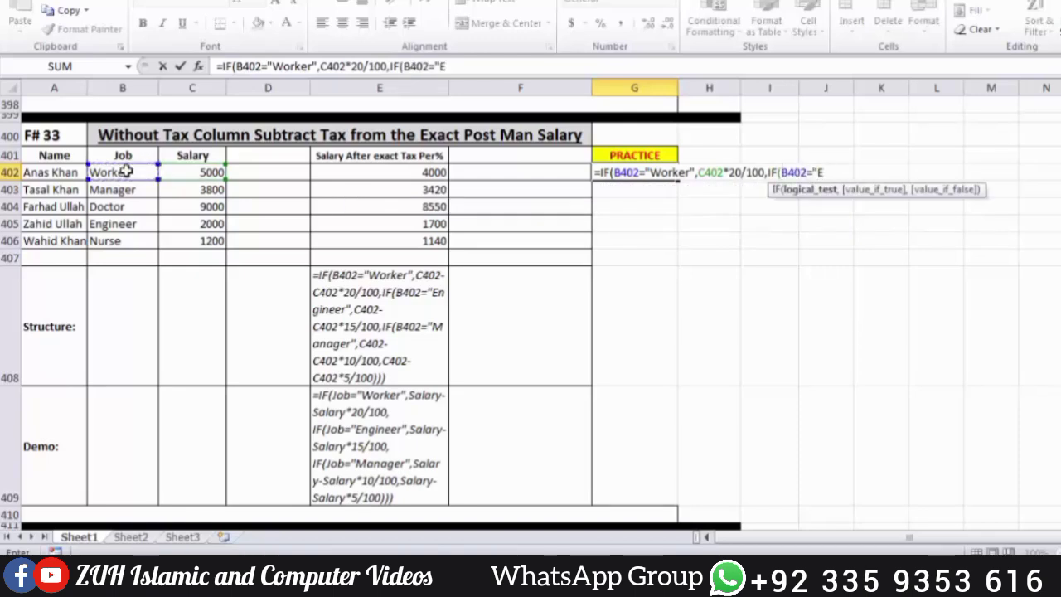
pyautogui.write('ngineer",')
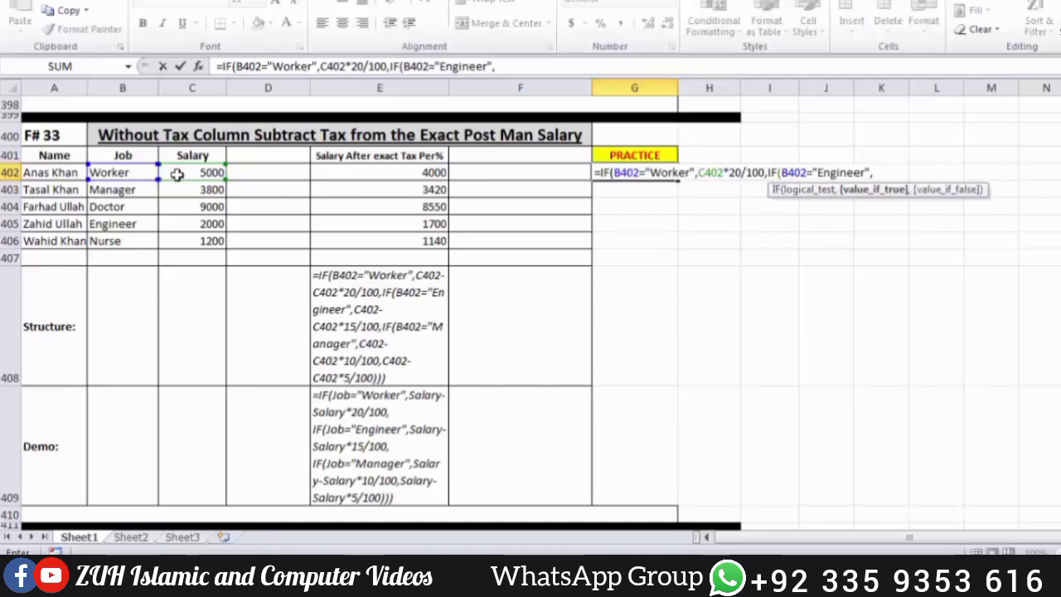
pyautogui.click(174, 173)
pyautogui.write('*15/100,IF(')
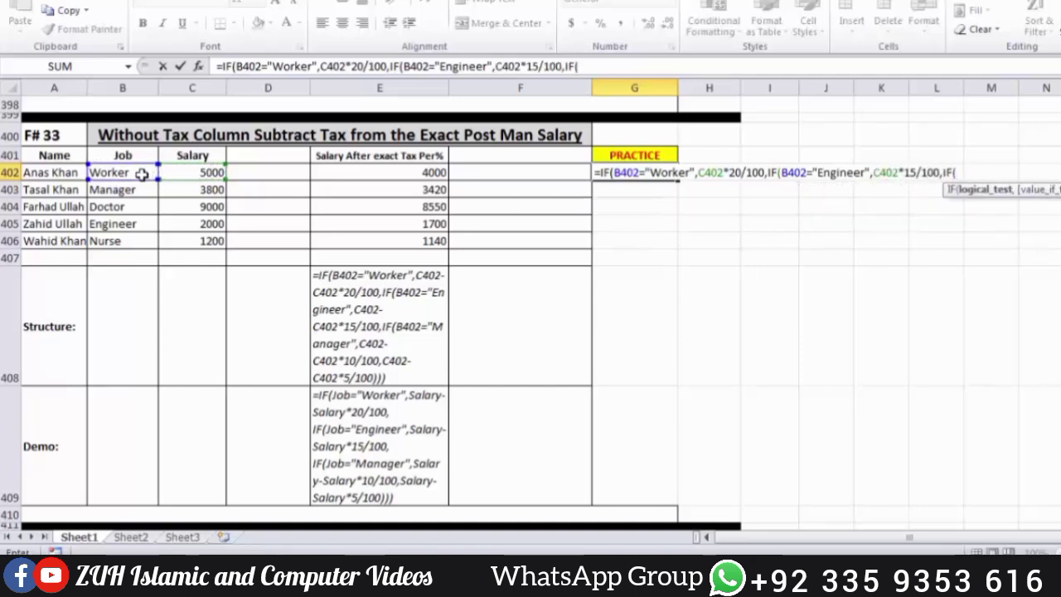
# Step: Set the third IF's condition in G402 to B402="Manager" and start its true value with C402*
pyautogui.click(143, 173)
pyautogui.write('=')
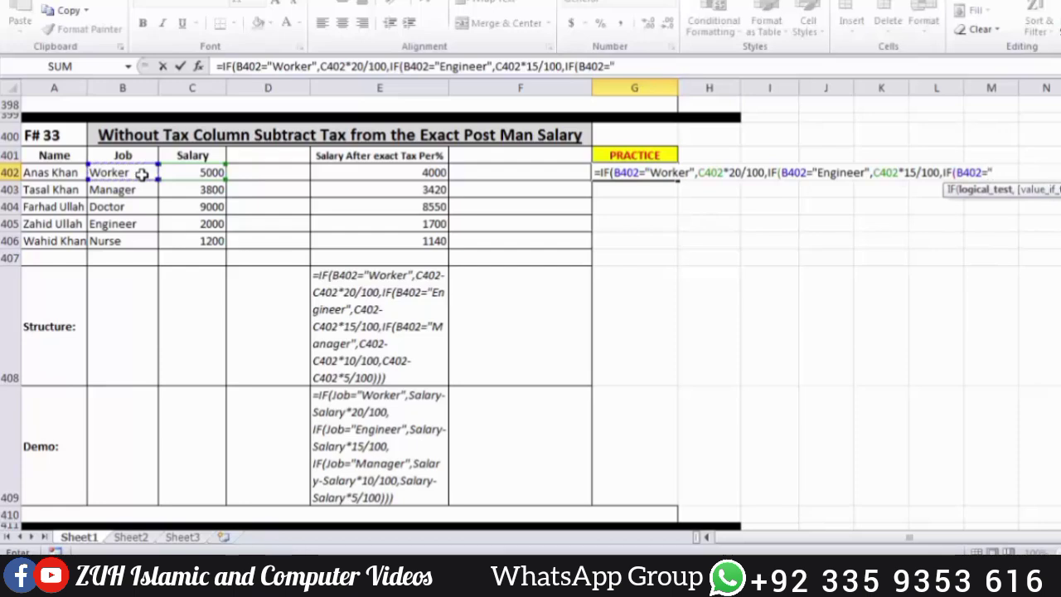
pyautogui.write('"Manager",')
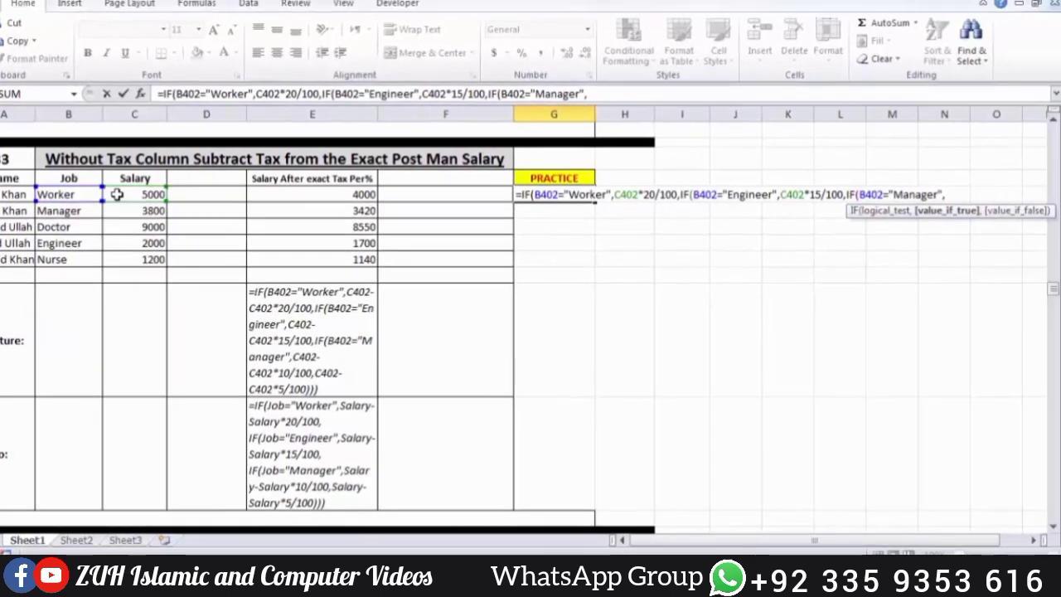
pyautogui.click(139, 185)
pyautogui.write('*')
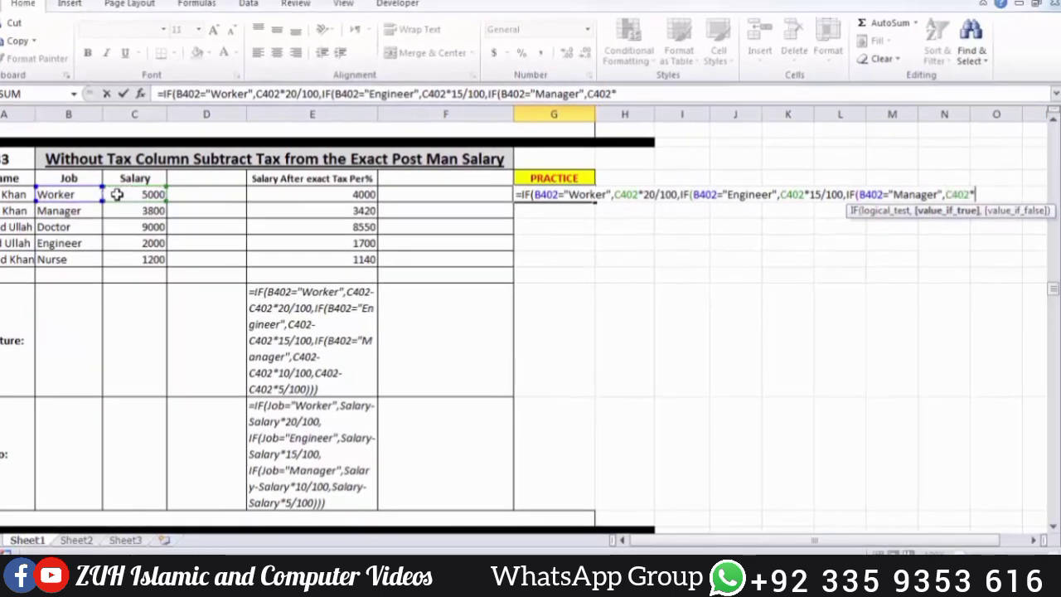
# Step: Insert C402+ before C402*20/100 in the Worker branch and before C402*15/100 in the Engineer branch of the G402 formula
pyautogui.click(614, 194)
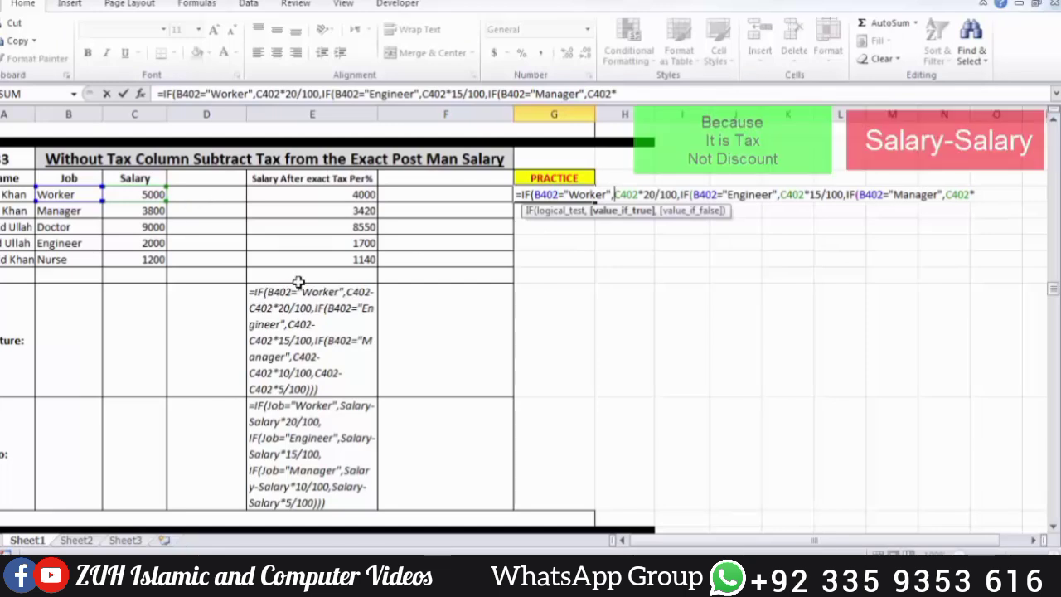
pyautogui.write('+')
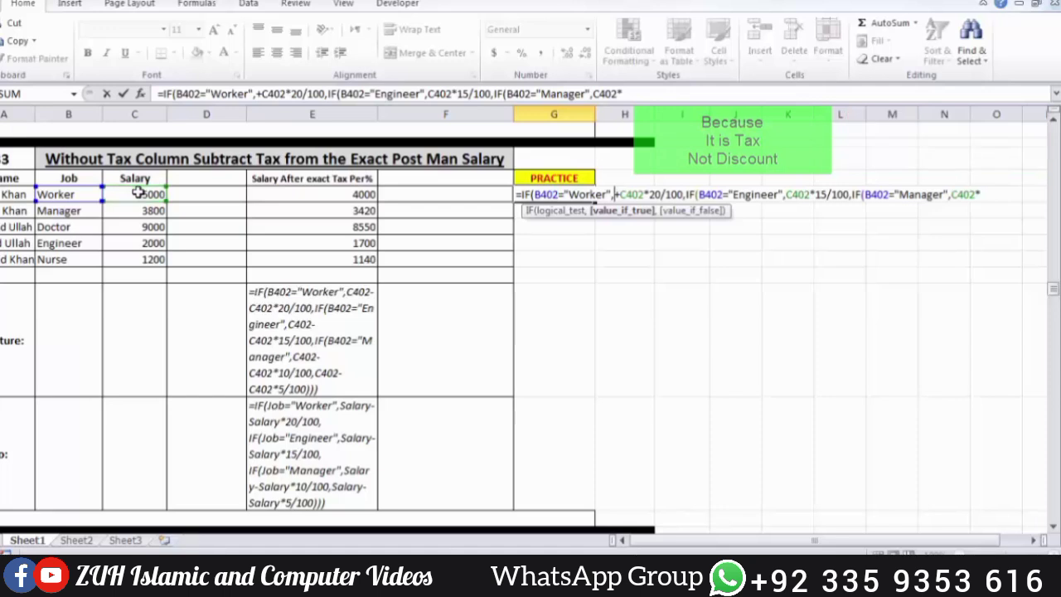
pyautogui.click(137, 193)
pyautogui.click(813, 195)
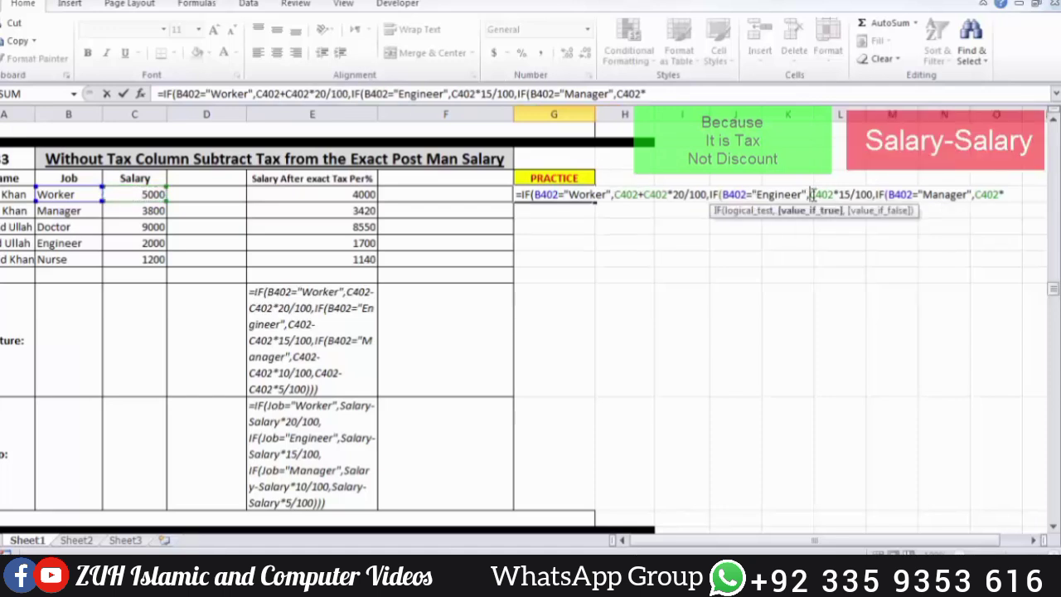
pyautogui.write('+')
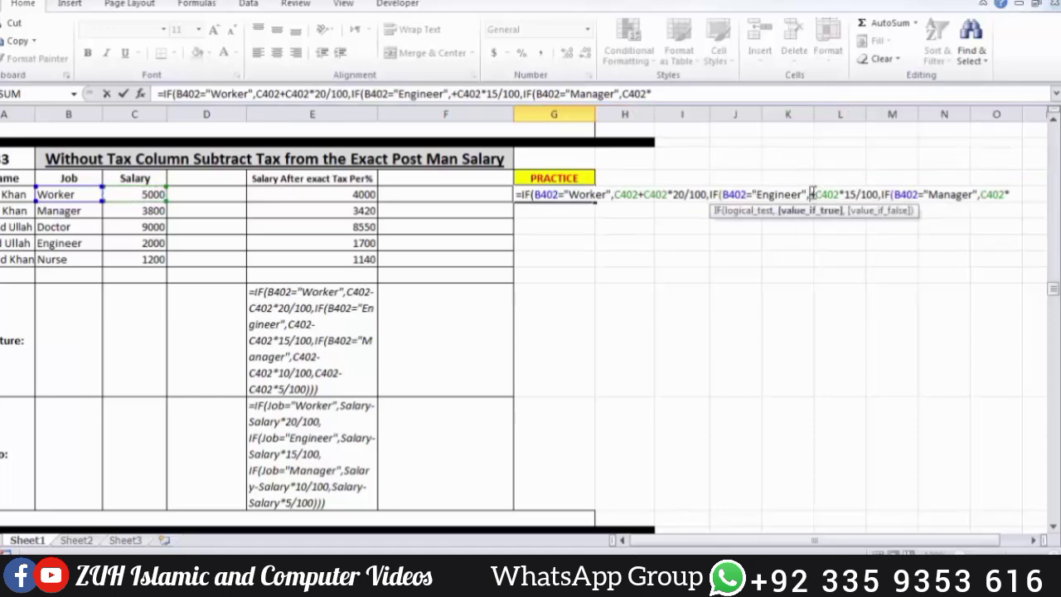
pyautogui.click(145, 194)
# Step: Replace the partial value of the "Manager" branch in G402 with C402+C402*10/100
pyautogui.click(1035, 195)
pyautogui.press('BackSpace')
pyautogui.press('BackSpace')
pyautogui.press('BackSpace')
pyautogui.press('BackSpace')
pyautogui.press('BackSpace')
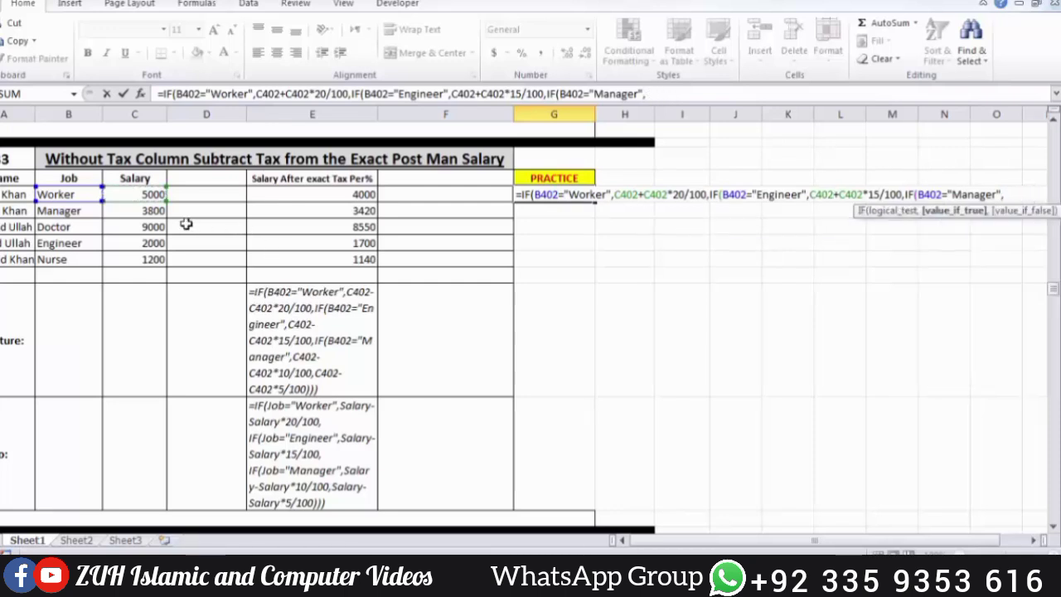
pyautogui.click(145, 194)
pyautogui.write('+')
pyautogui.click(145, 194)
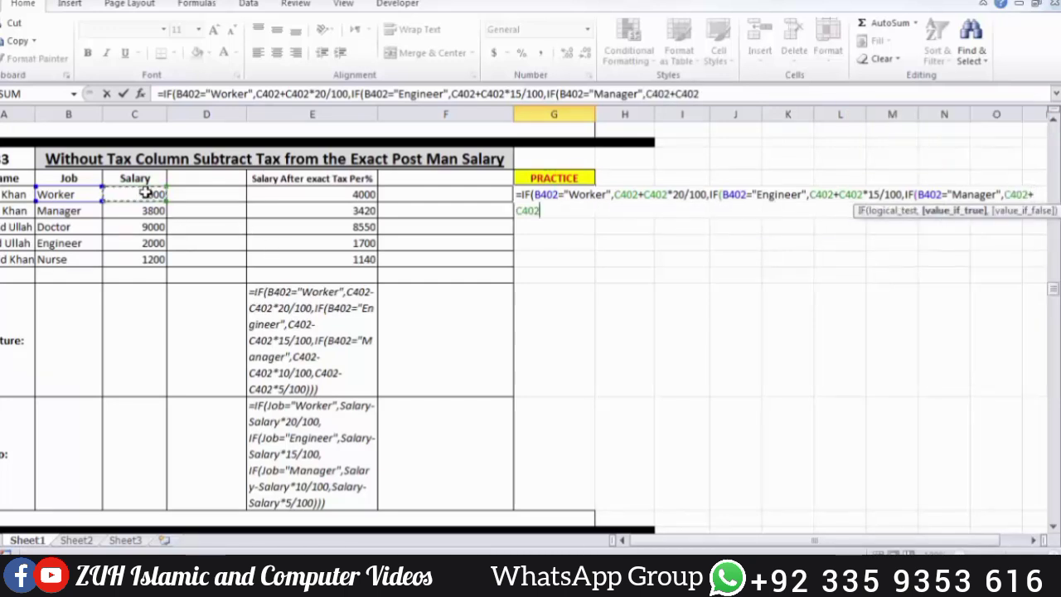
pyautogui.write('*')
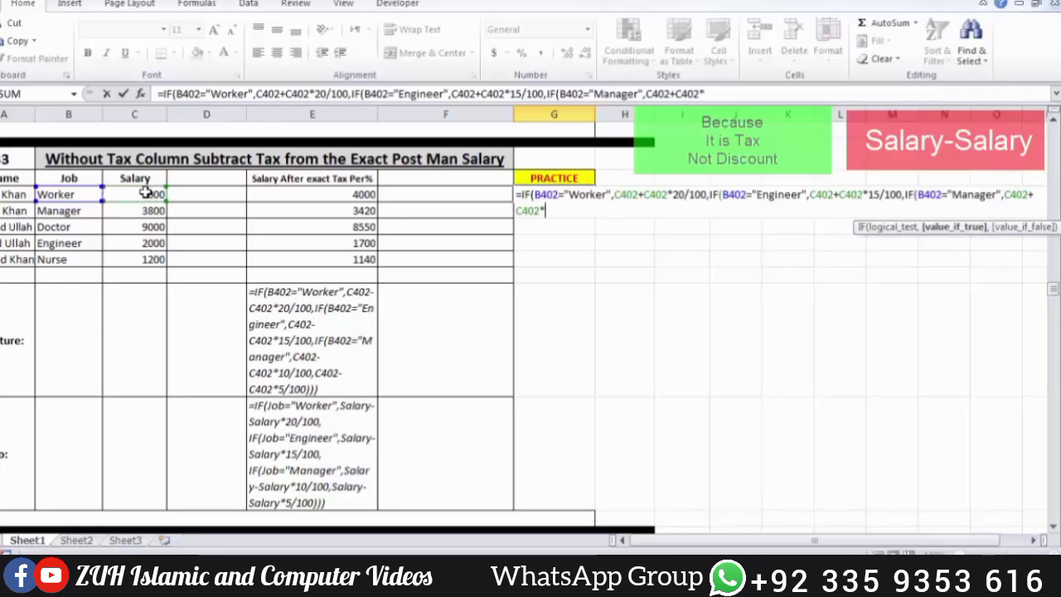
pyautogui.write('1//10')
pyautogui.press('BackSpace')
pyautogui.press('BackSpace')
pyautogui.press('BackSpace')
pyautogui.write('0/100')
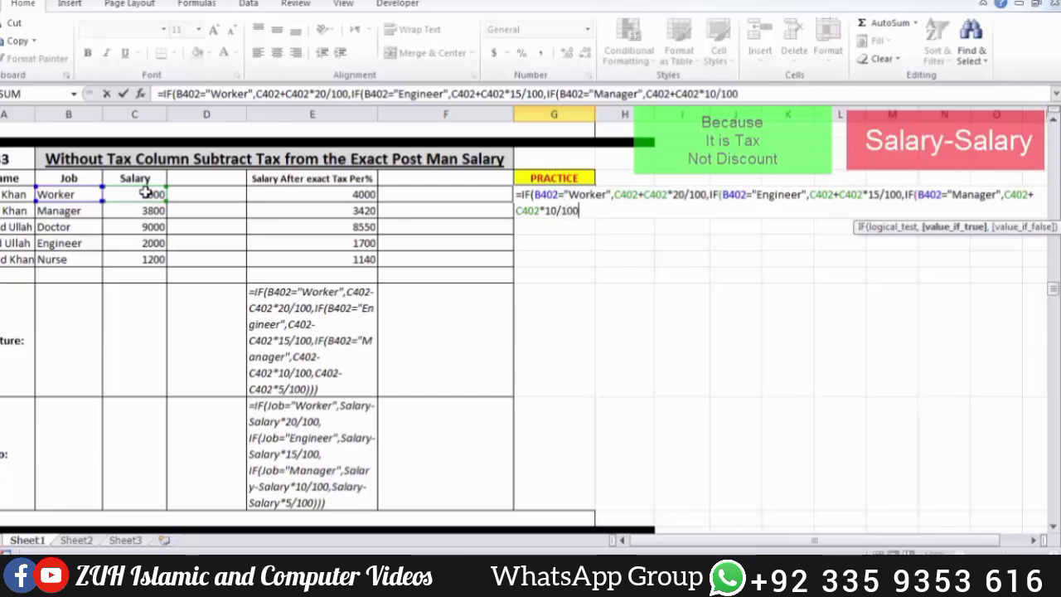
# Step: Finish the G402 formula with C402+C402*5/100 as the else value and fill it down to G406
pyautogui.write(',')
pyautogui.click(151, 194)
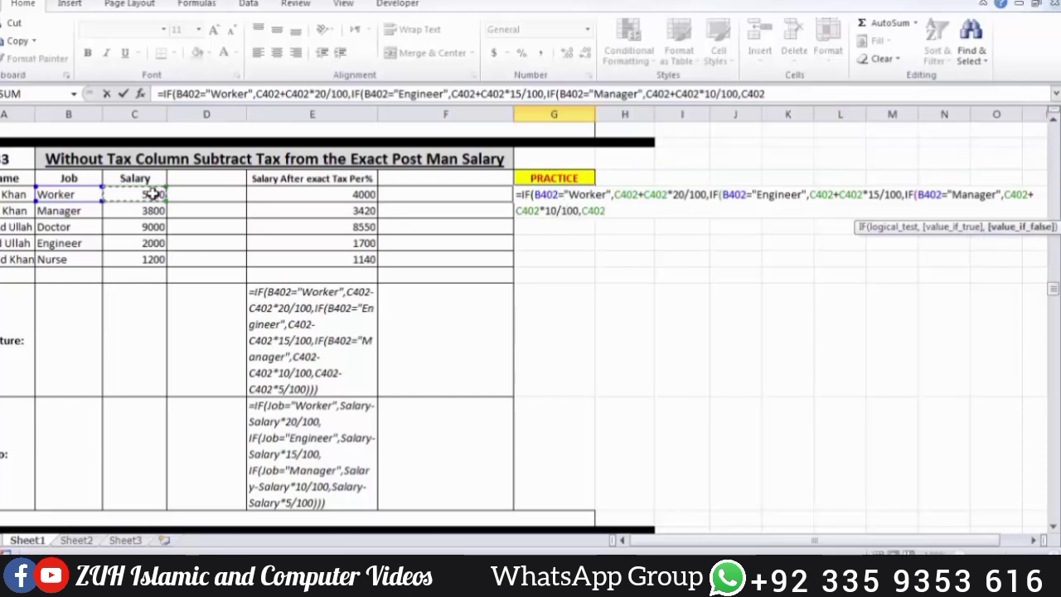
pyautogui.write('+')
pyautogui.click(153, 194)
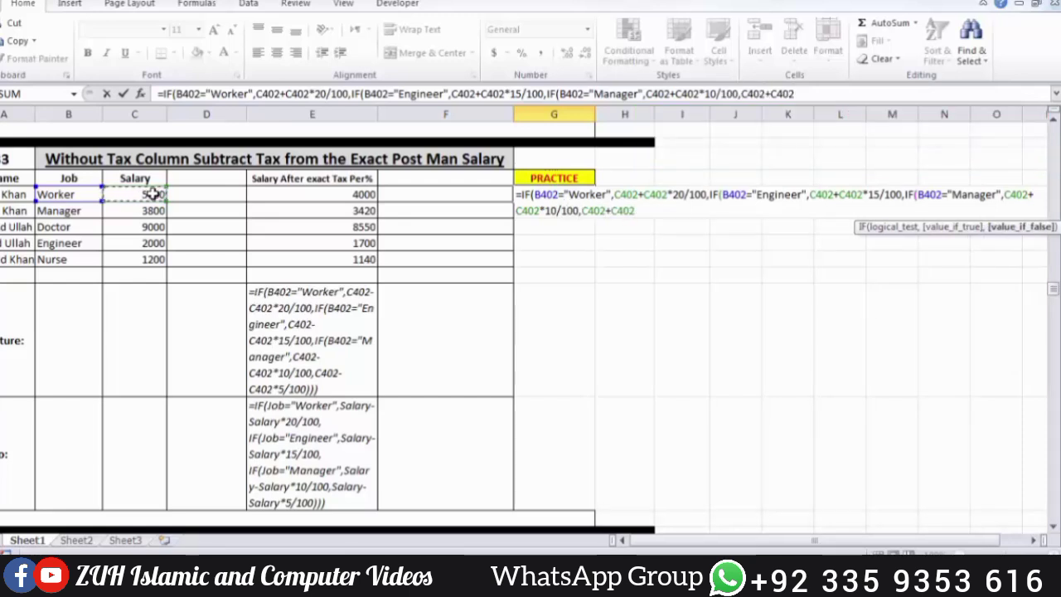
pyautogui.write('*5/100)))')
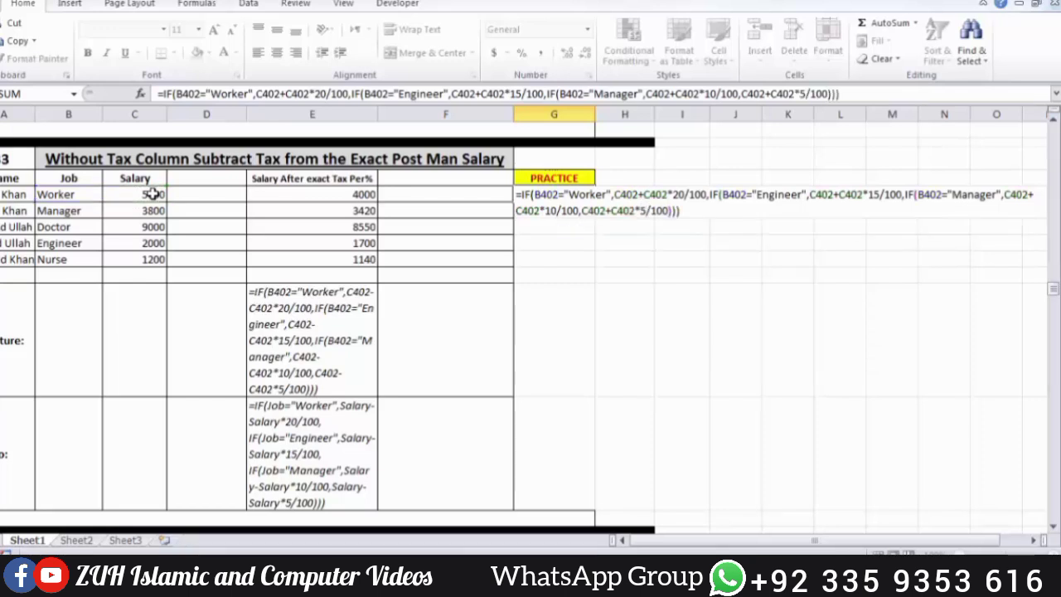
pyautogui.hotkey('ctrl', 'Return')
pyautogui.moveTo(547, 194); pyautogui.dragTo(559, 256)
pyautogui.hotkey('ctrl', 'd')
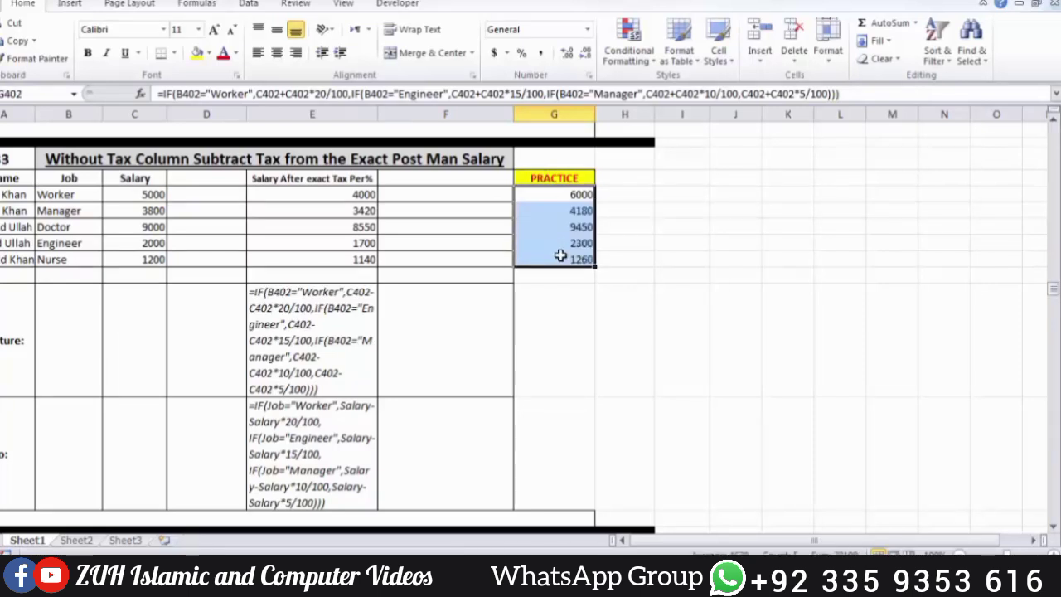
# Step: In the F# 34 table, start the formula in H415 with =IF(AND(B415="Kabul",C415="Male",D415="Excel"),
pyautogui.scroll(-8, 561, 256)
pyautogui.scroll(4, 572, 246)
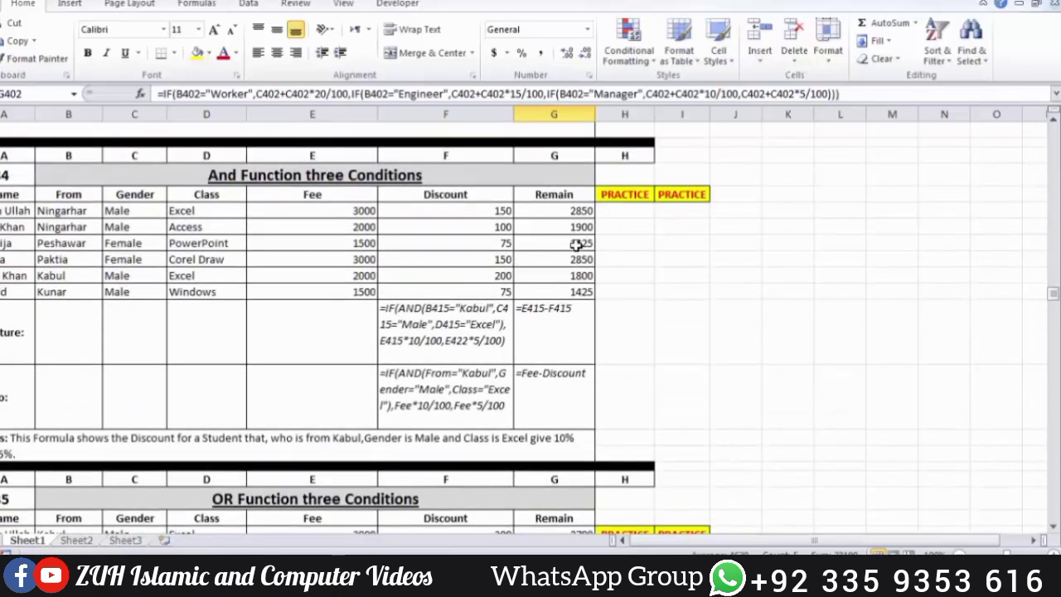
pyautogui.click(628, 211)
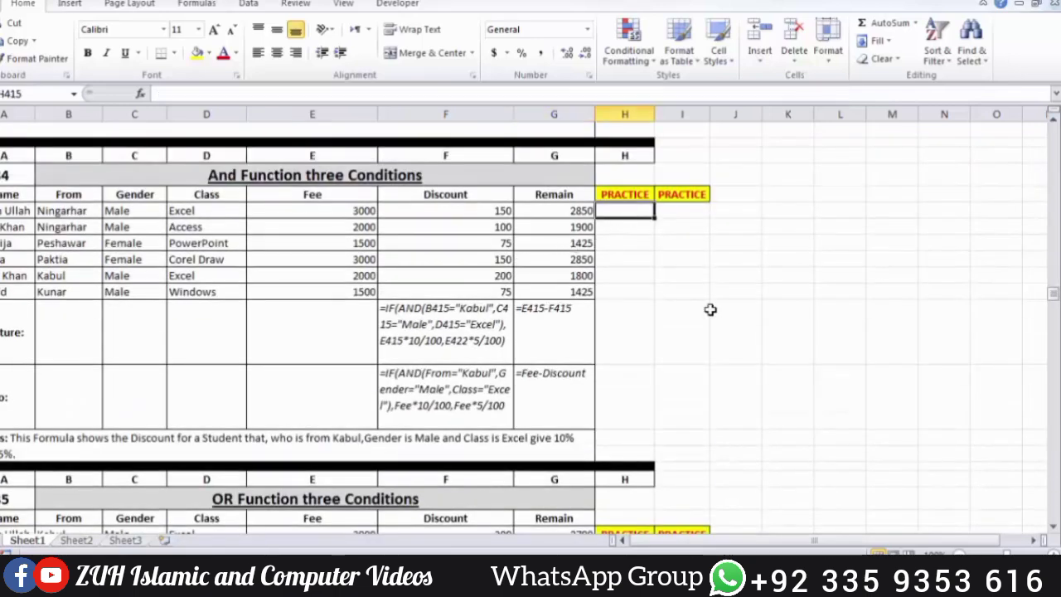
pyautogui.write('=IF(AND(')
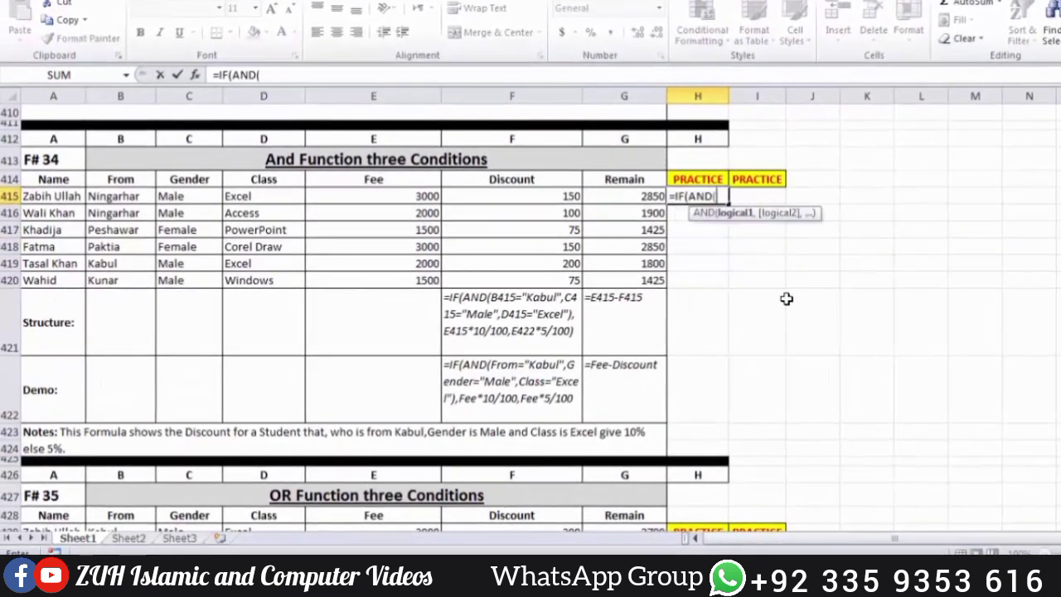
pyautogui.click(114, 199)
pyautogui.write('="Kabul",')
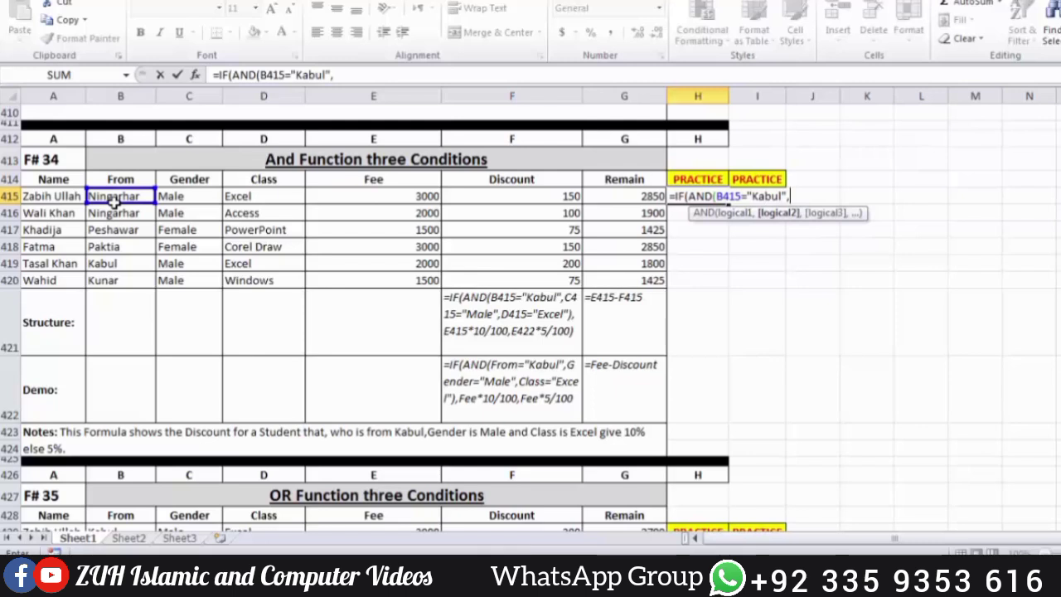
pyautogui.click(193, 196)
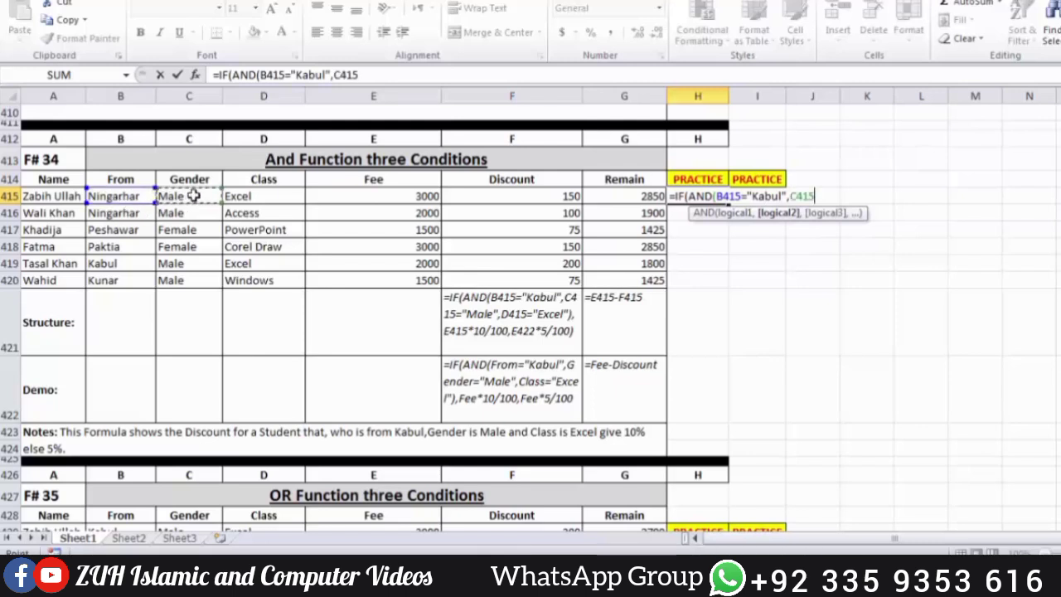
pyautogui.write('="Male",')
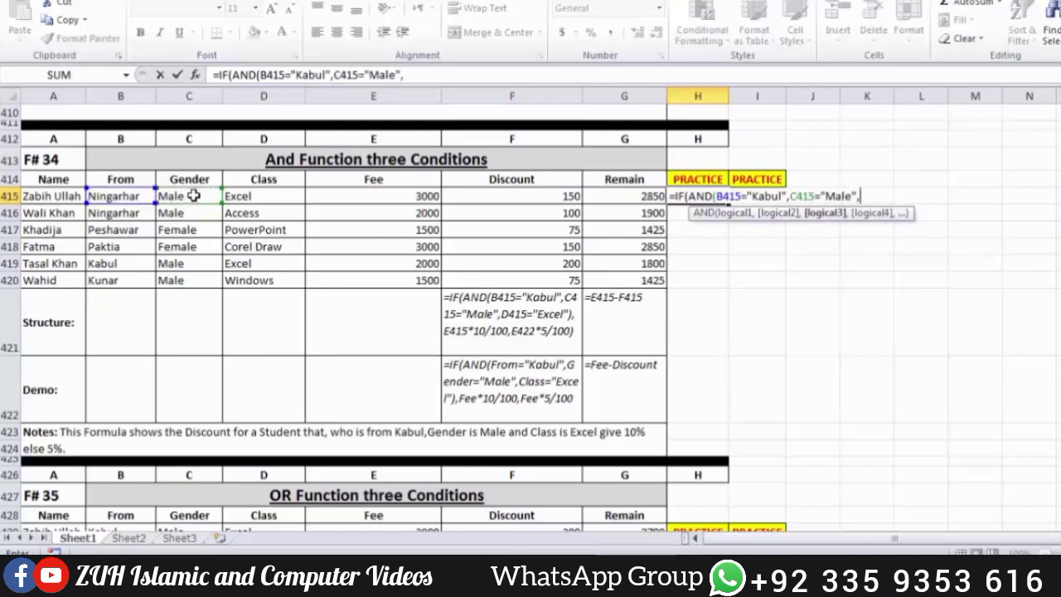
pyautogui.click(257, 196)
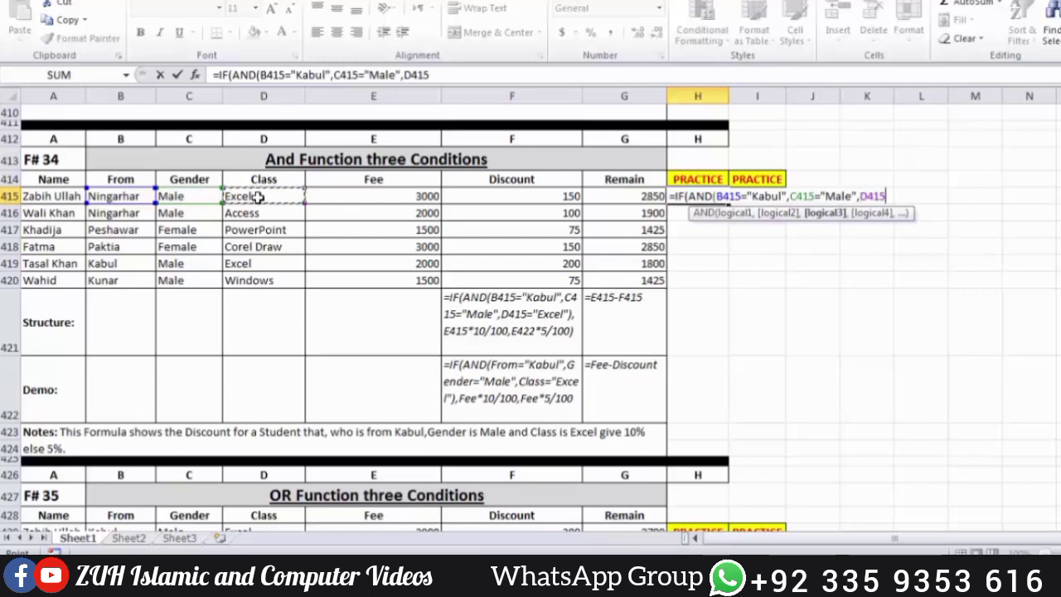
pyautogui.write('="Excel"),')
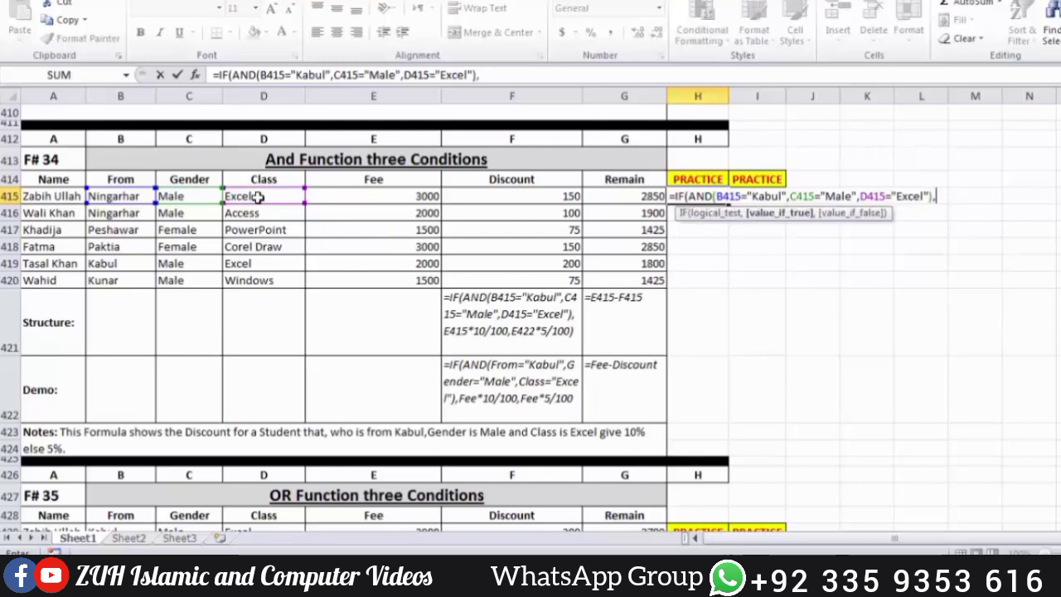
# Step: Set the value if true in H415 to E415*10/100 and enter the formula
pyautogui.click(345, 195)
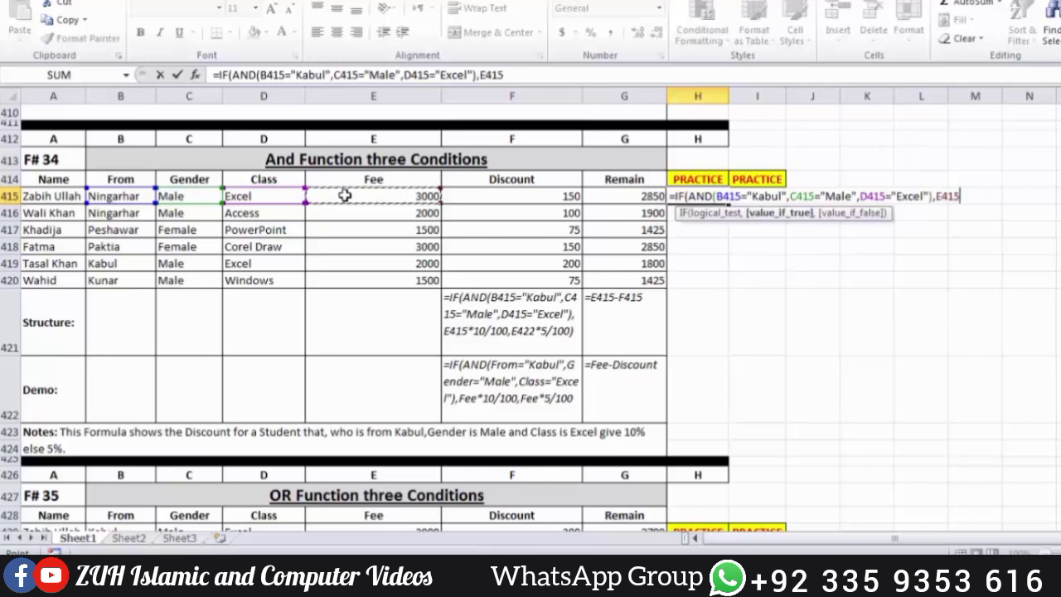
pyautogui.write('*10/100')
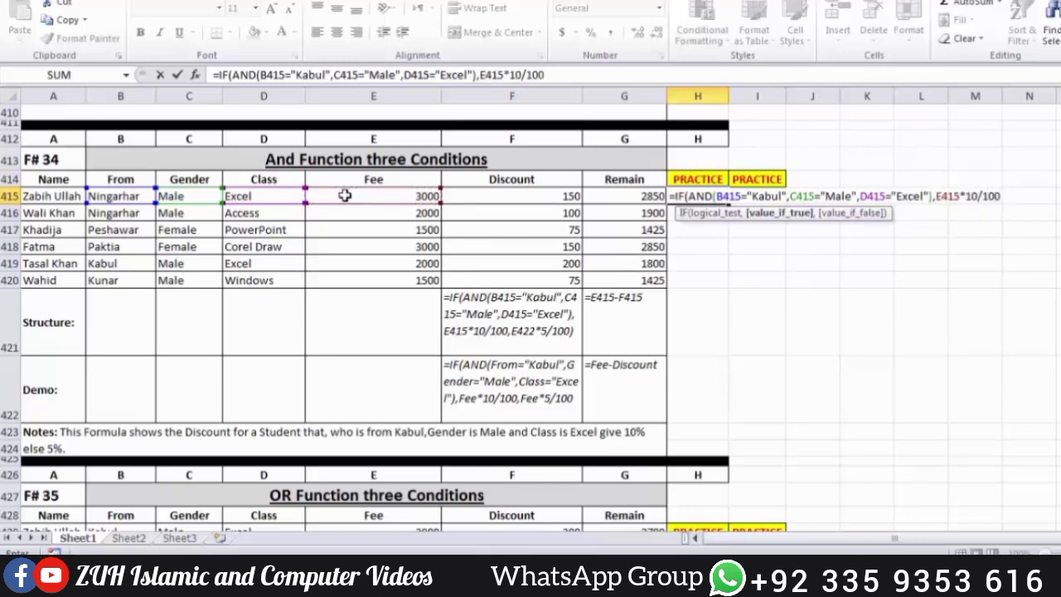
pyautogui.press('Return')
pyautogui.press('Up')
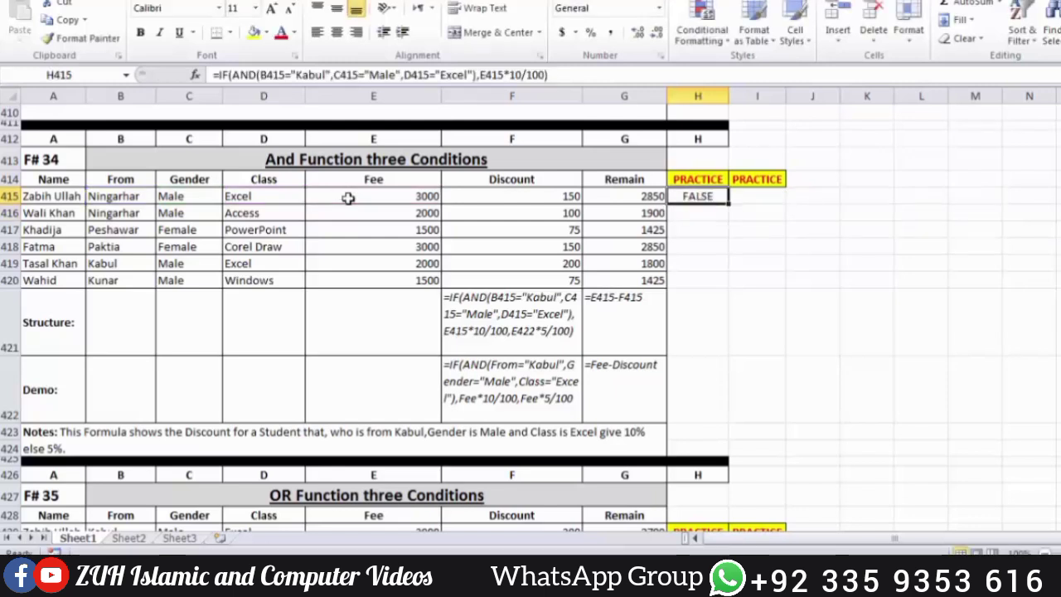
# Step: Add E415*5/100 as the else value of the H415 formula and fill it down to H420
pyautogui.doubleClick(709, 195)
pyautogui.click(936, 197)
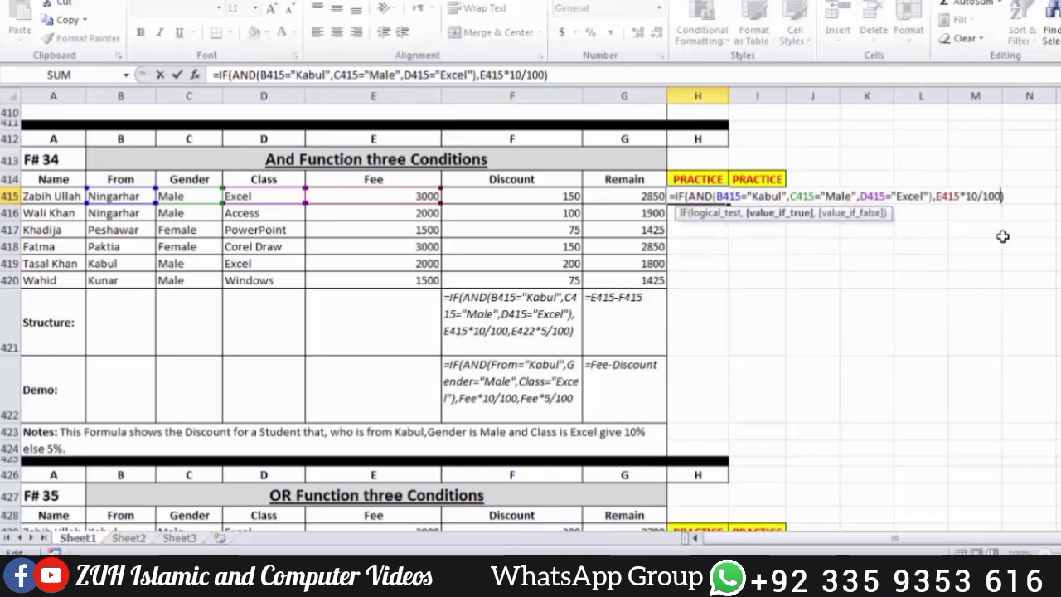
pyautogui.write(',')
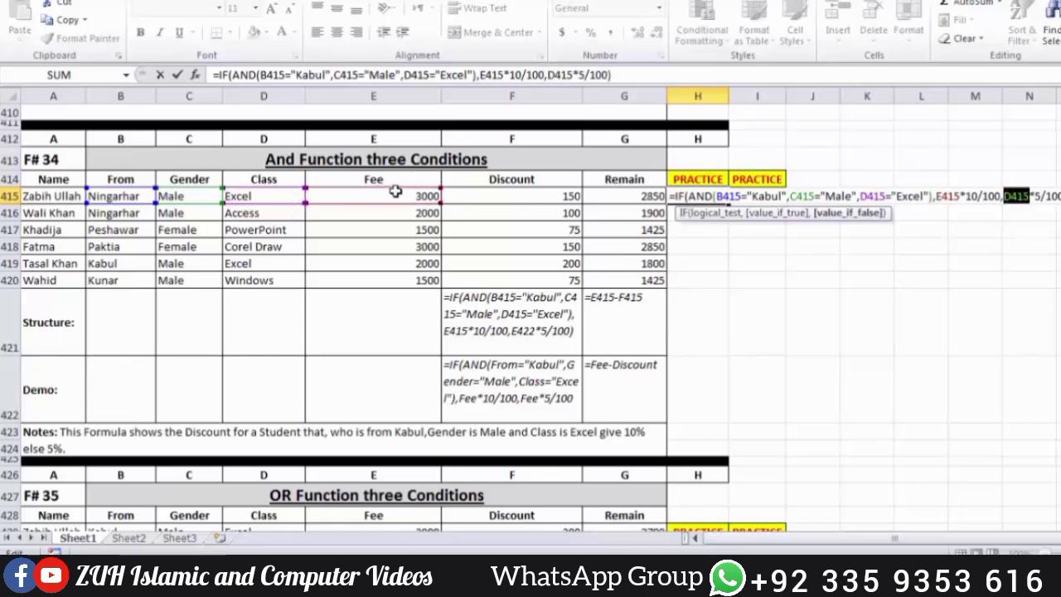
pyautogui.click(396, 195)
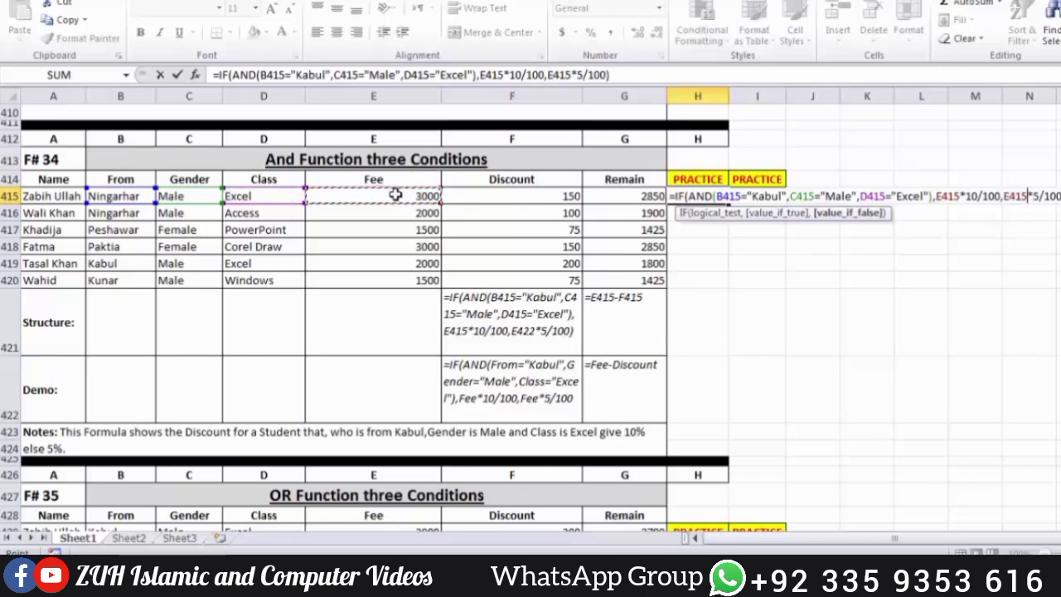
pyautogui.press('Return')
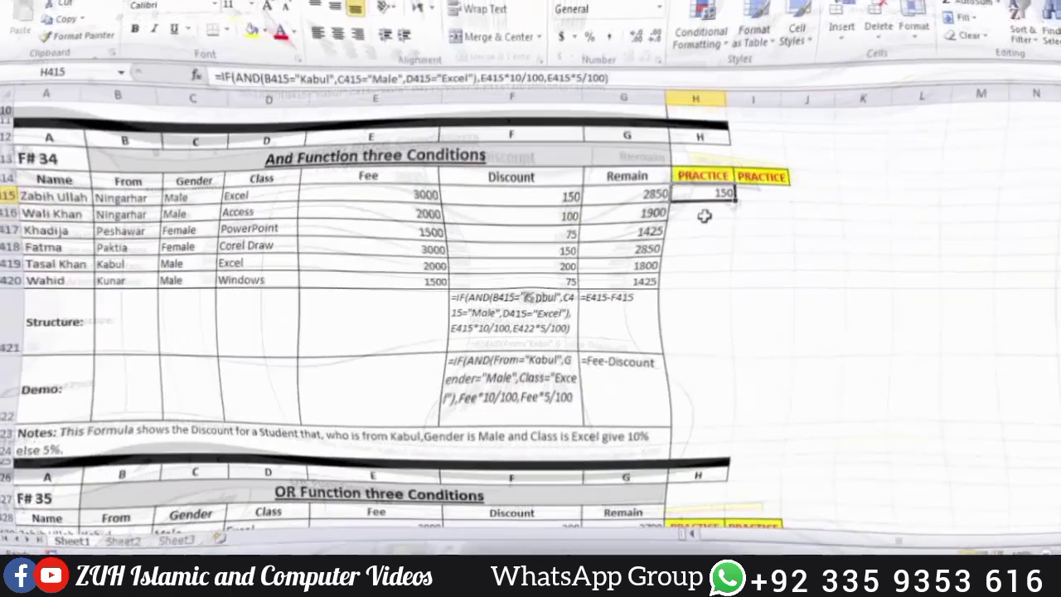
pyautogui.moveTo(704, 213); pyautogui.dragTo(701, 274)
# Step: Enter =E415-H415 in I415 and fill it down to I420
pyautogui.click(770, 196)
pyautogui.write('=')
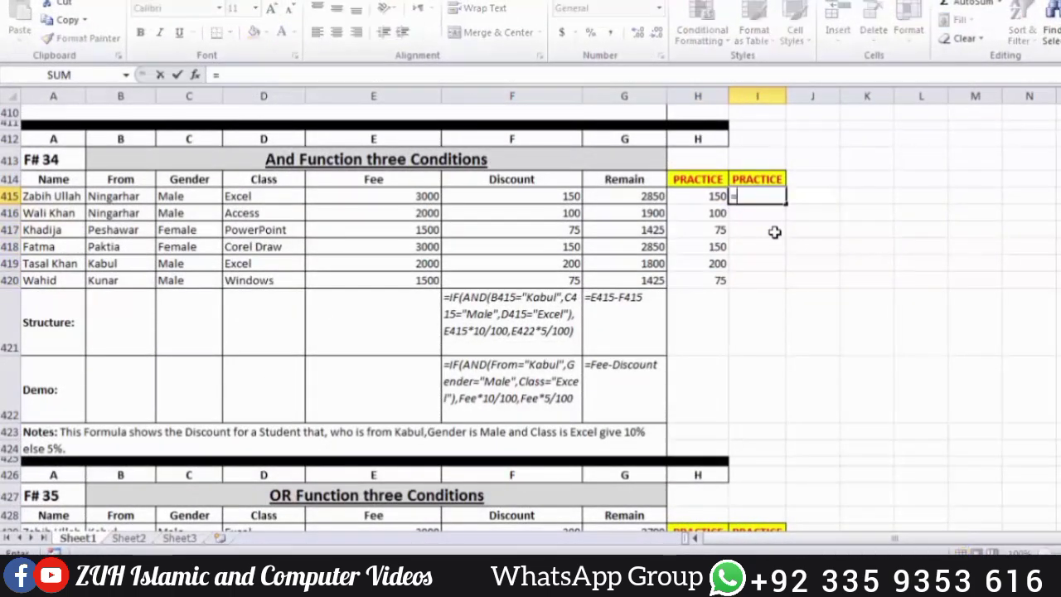
pyautogui.click(390, 199)
pyautogui.write('-')
pyautogui.click(713, 196)
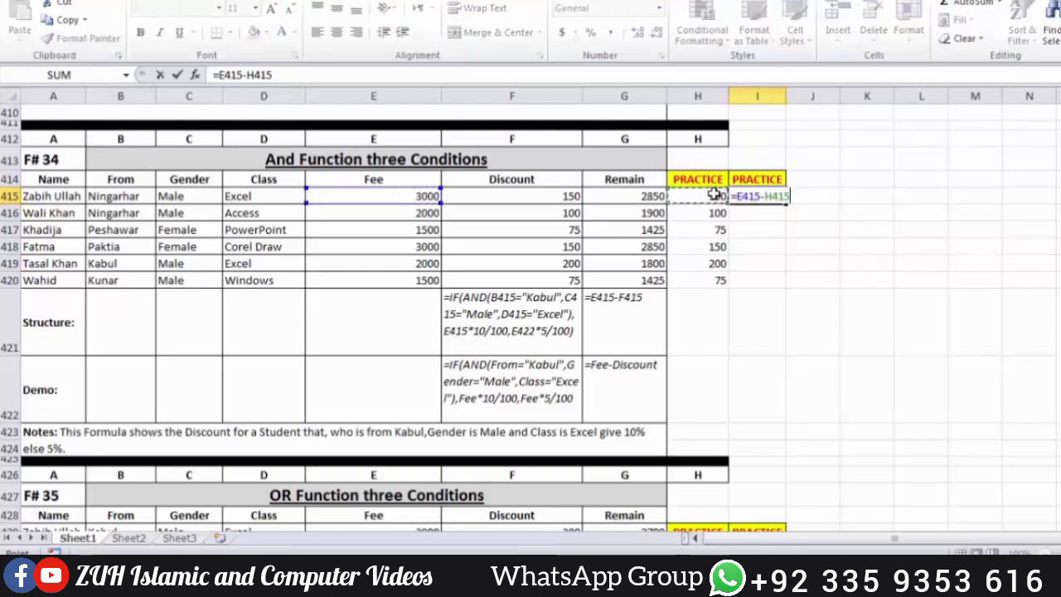
pyautogui.press('Return')
pyautogui.moveTo(741, 199); pyautogui.dragTo(758, 274)
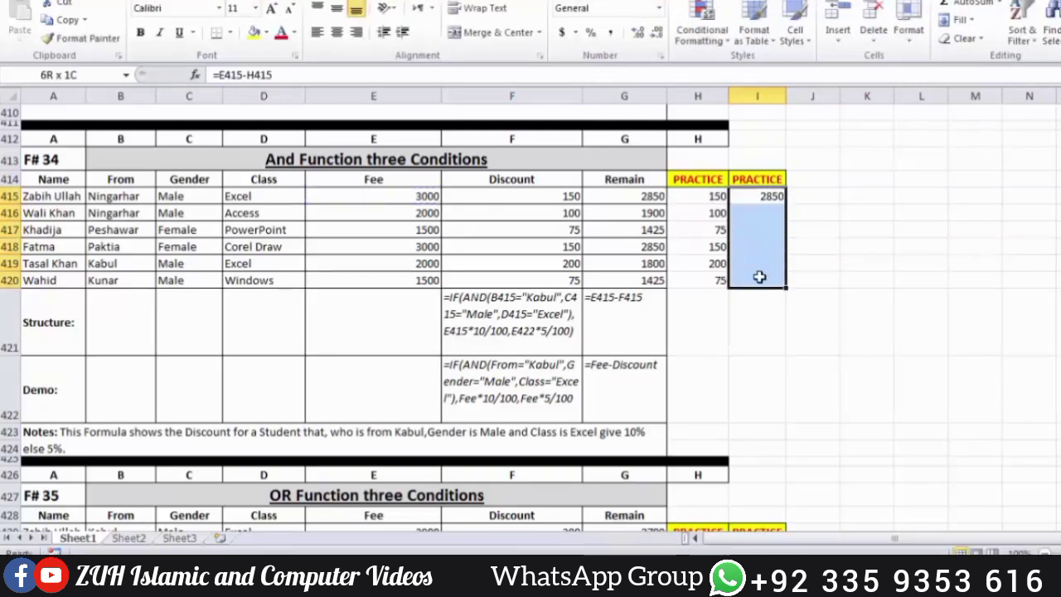
pyautogui.hotkey('ctrl', 'd')
pyautogui.click(759, 264)
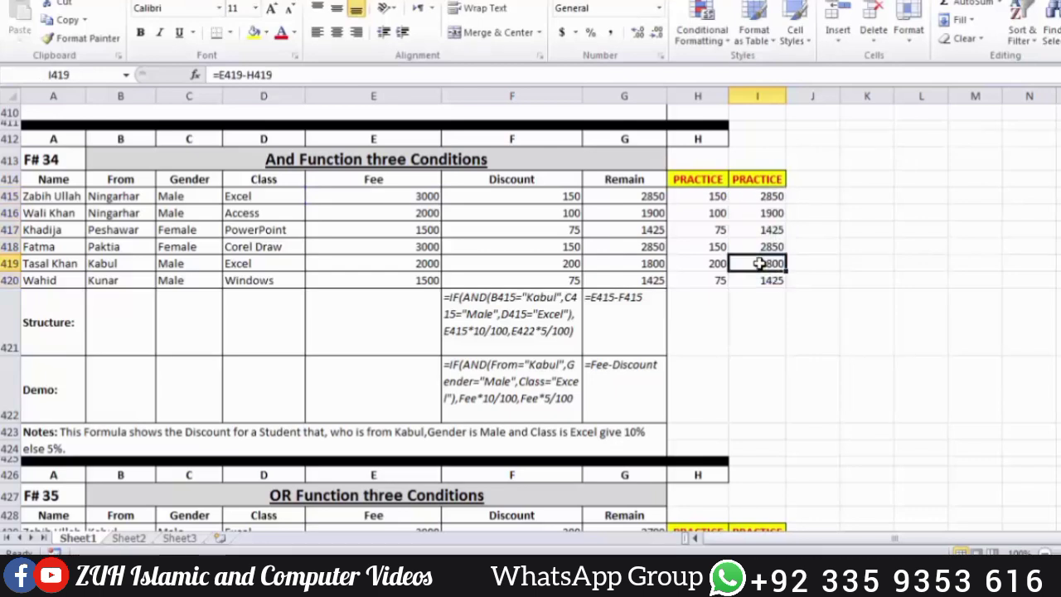
pyautogui.scroll(-5, 759, 264)
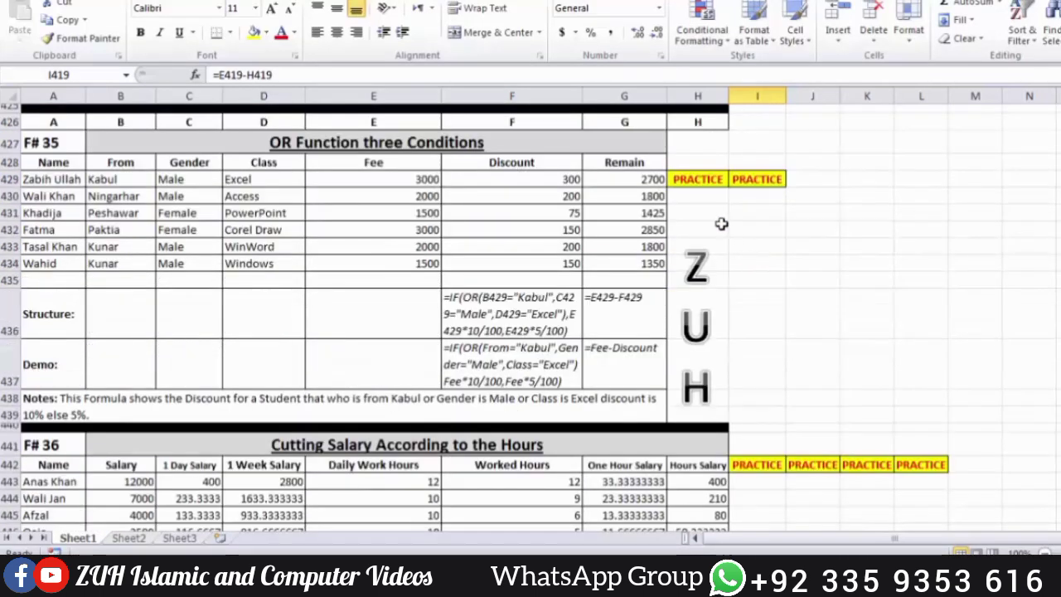
# Step: In the F# 35 table, start the formula in H430 with =IF(OR(B429="Kabul",C429="Male",D429="Excel",
pyautogui.click(700, 196)
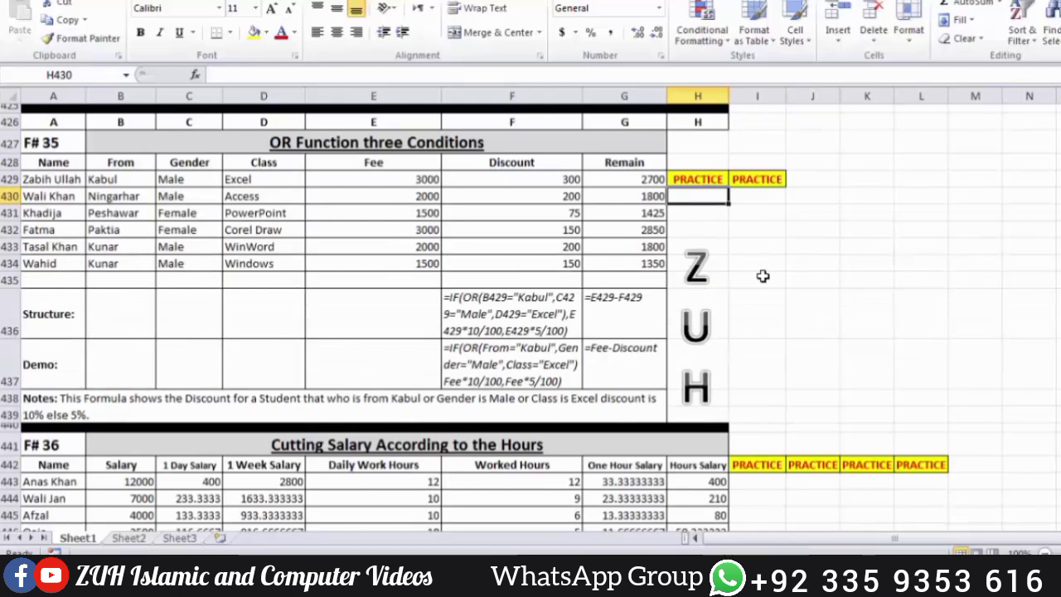
pyautogui.write('=IF(')
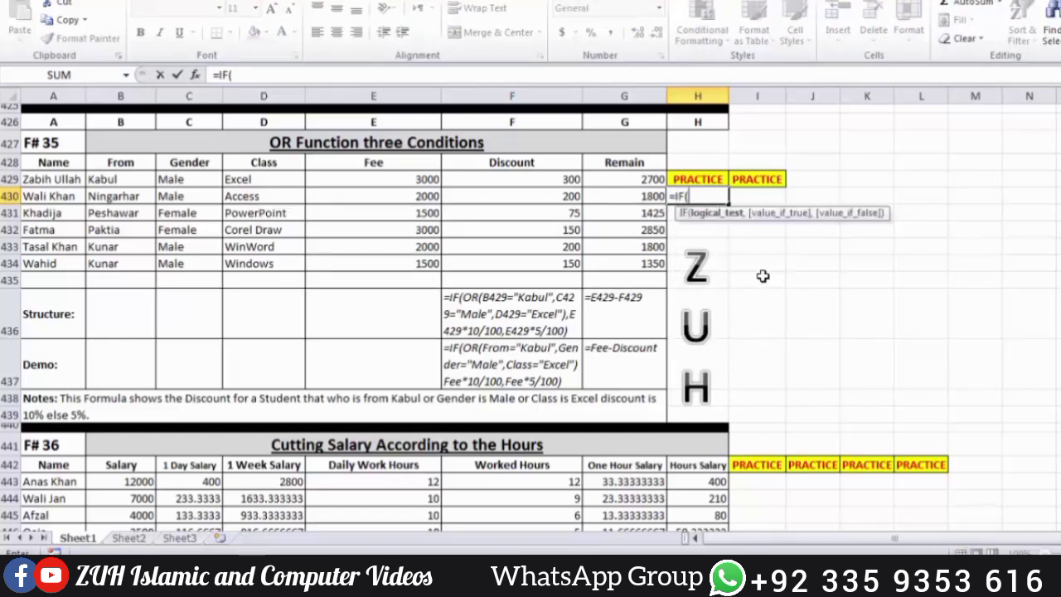
pyautogui.write('OR(')
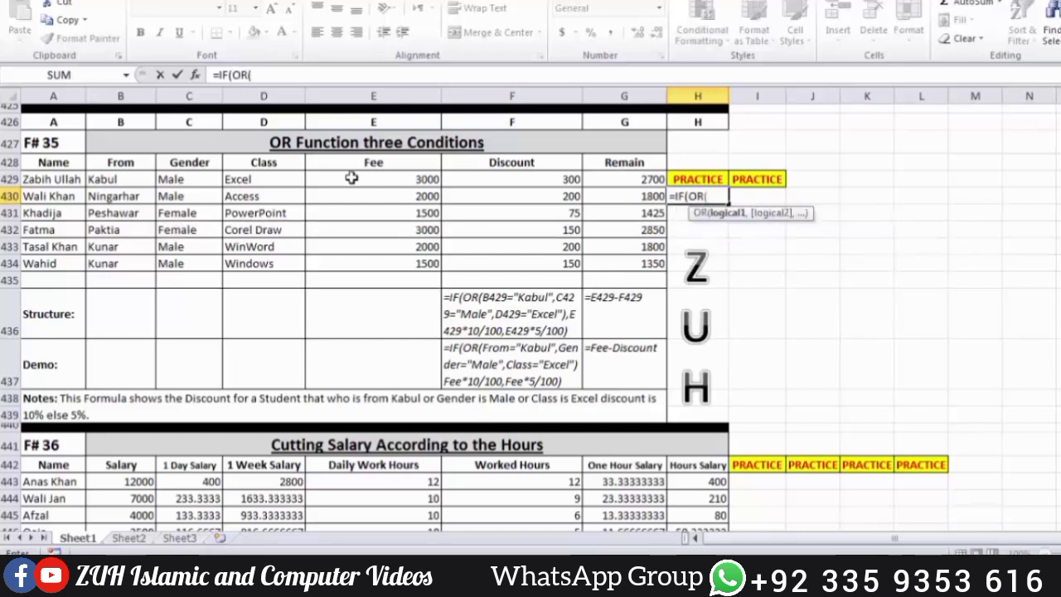
pyautogui.click(132, 178)
pyautogui.write('=')
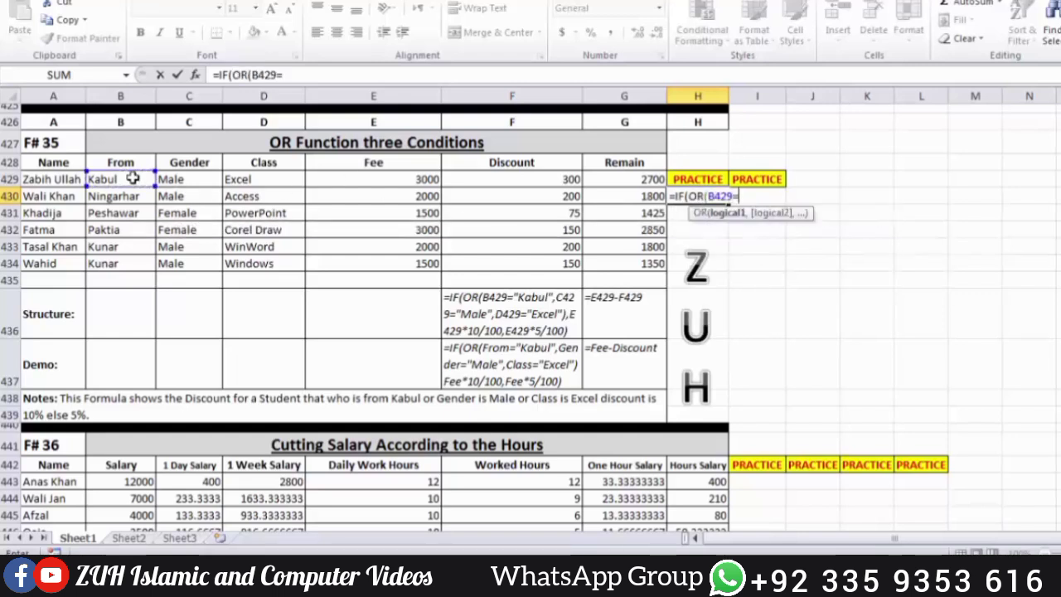
pyautogui.write('"Kabul",')
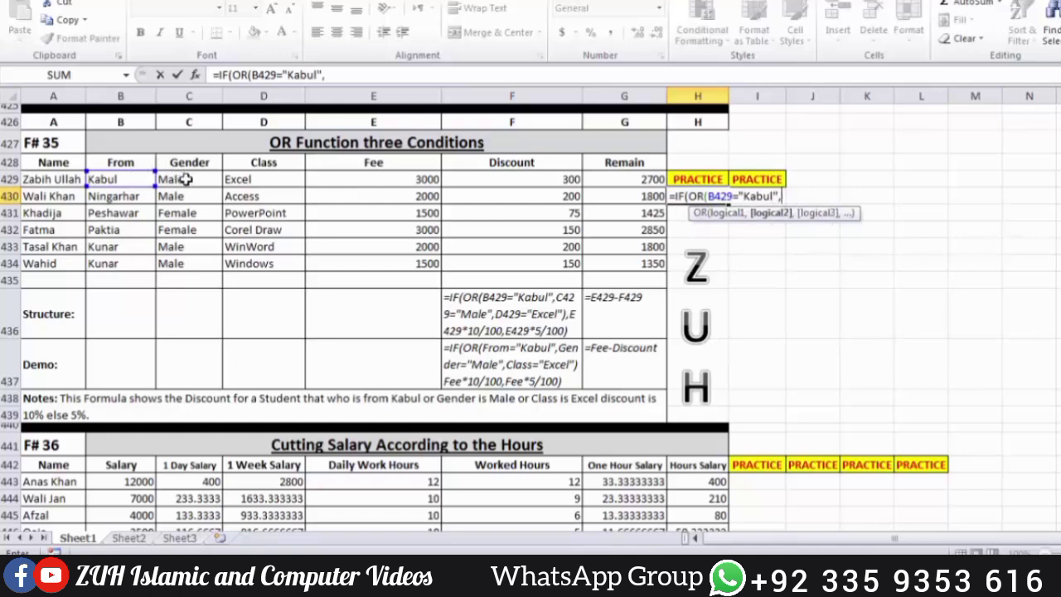
pyautogui.click(184, 179)
pyautogui.write('="Male",')
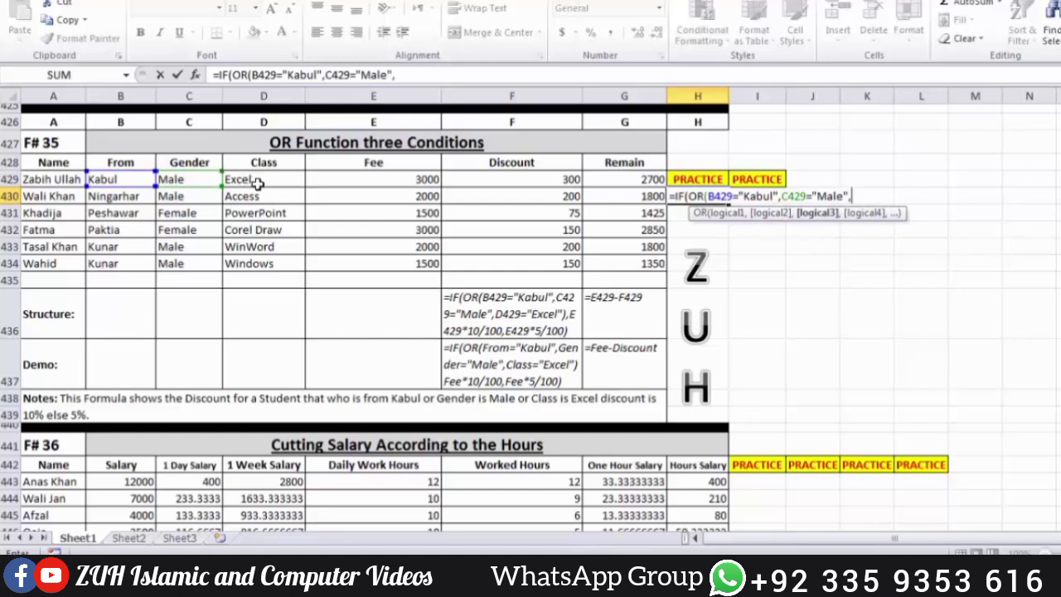
pyautogui.click(263, 180)
pyautogui.write('="Excel",')
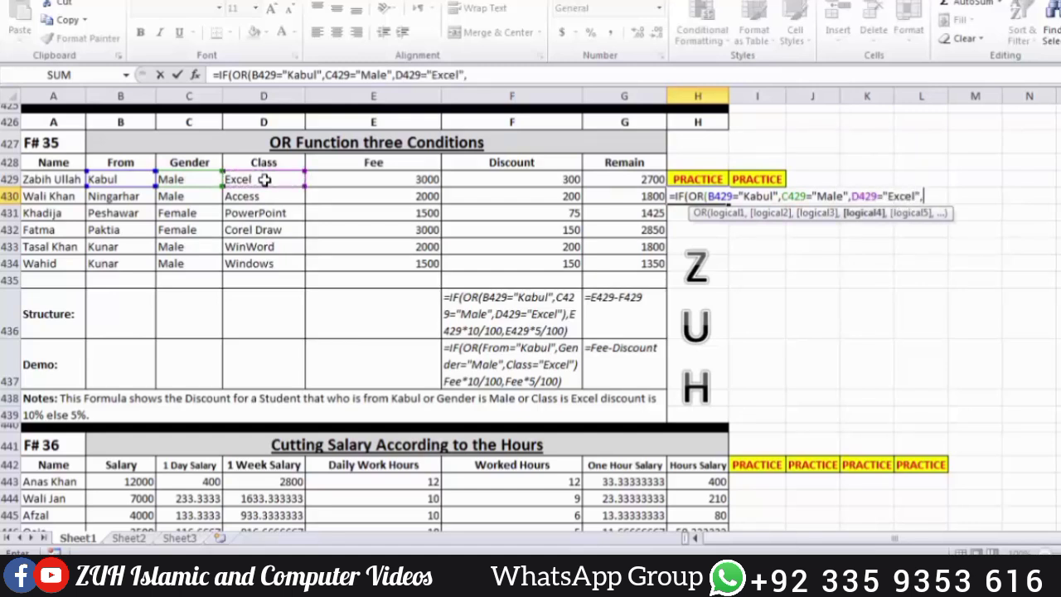
# Step: Add E429*10/100 as the true value and E429*5/100 as the else value of the H430 formula, and try to enter it
pyautogui.click(350, 178)
pyautogui.write('*')
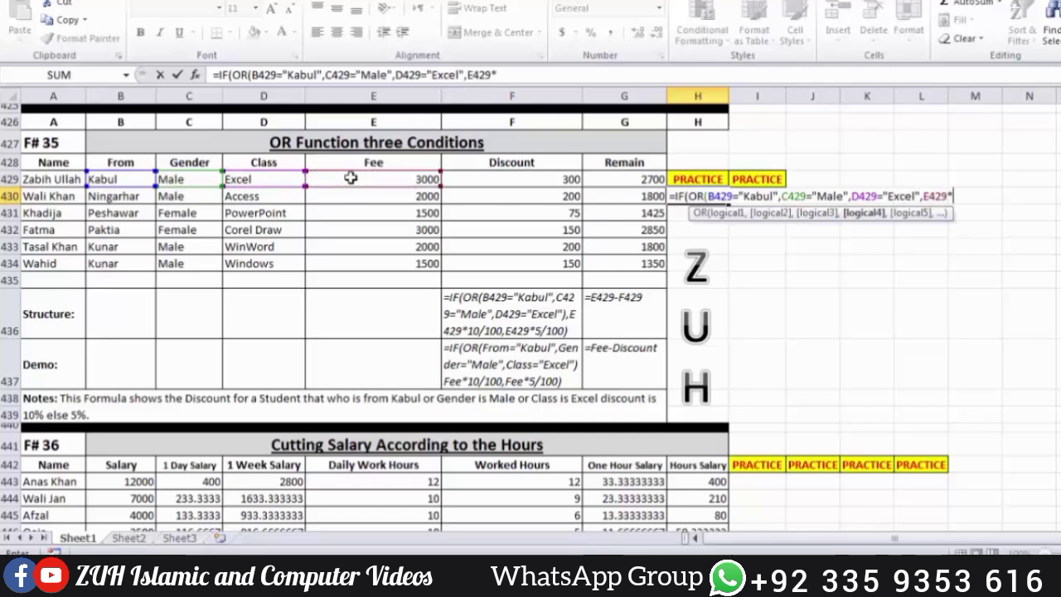
pyautogui.write('10/100,')
pyautogui.click(352, 178)
pyautogui.write('*5/100')
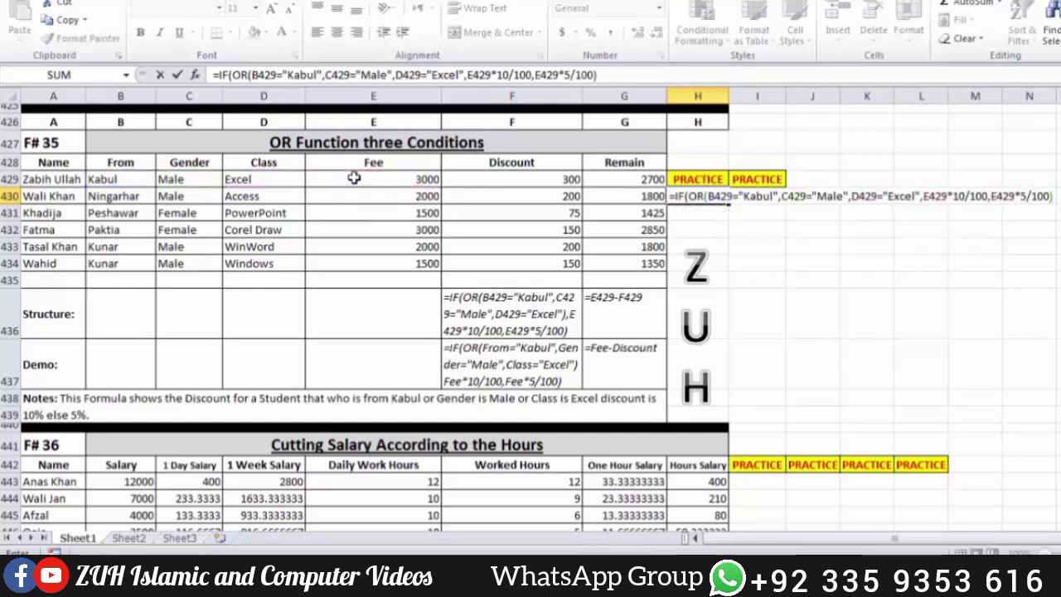
pyautogui.press('Return')
pyautogui.press('Return')
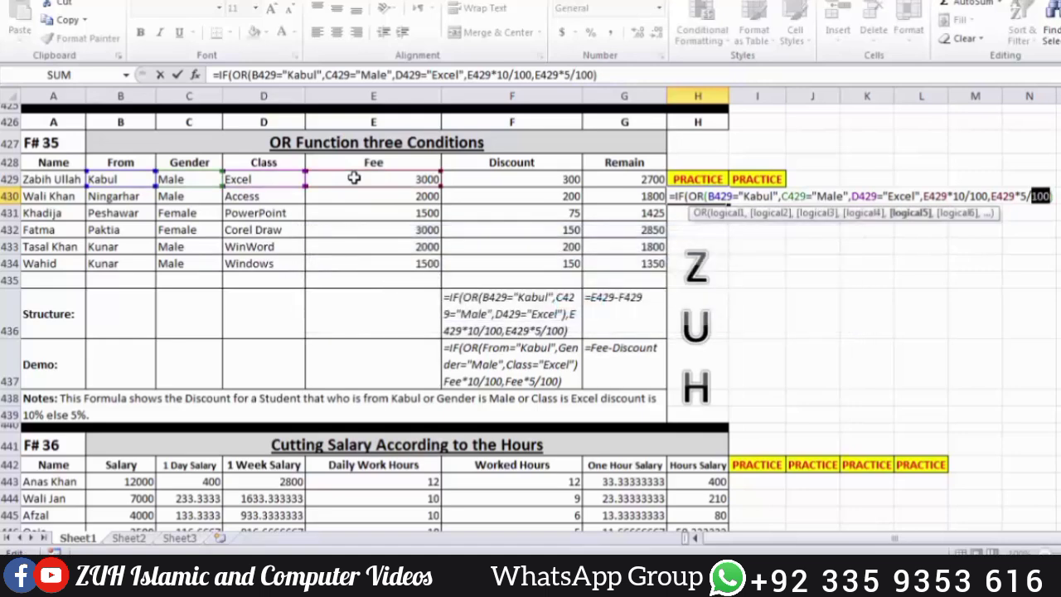
# Step: Insert the OR function's closing parenthesis after "Excel" in the H430 formula and enter it
pyautogui.click(921, 196)
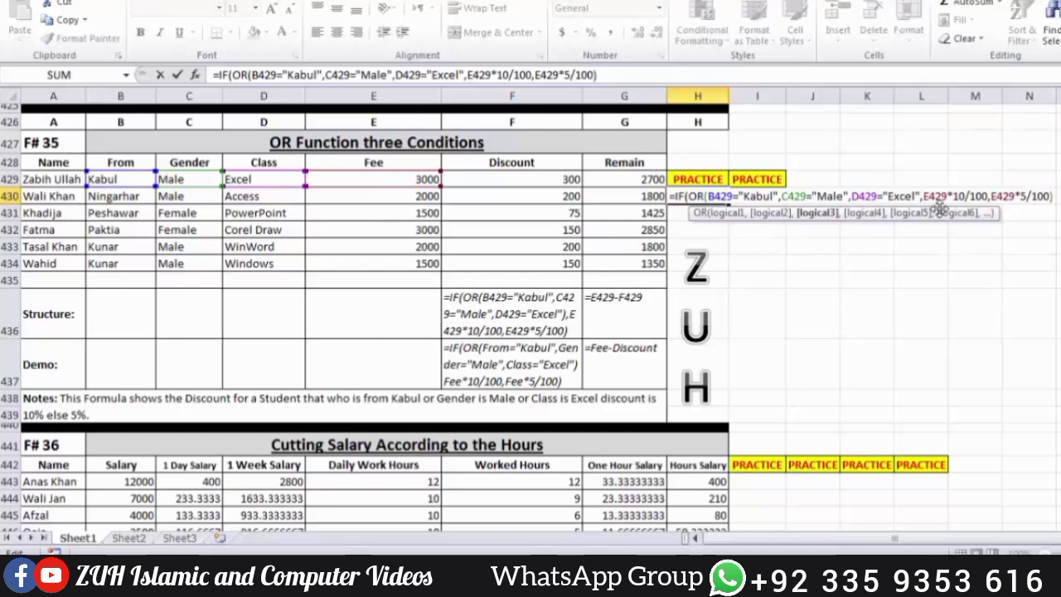
pyautogui.write(')')
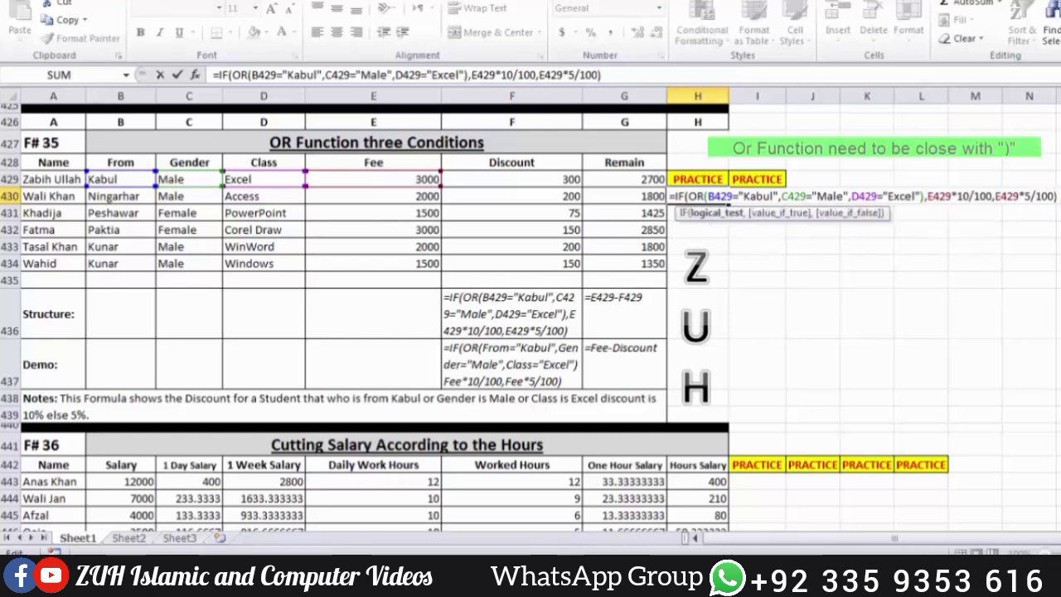
pyautogui.click(1058, 197)
pyautogui.press('Return')
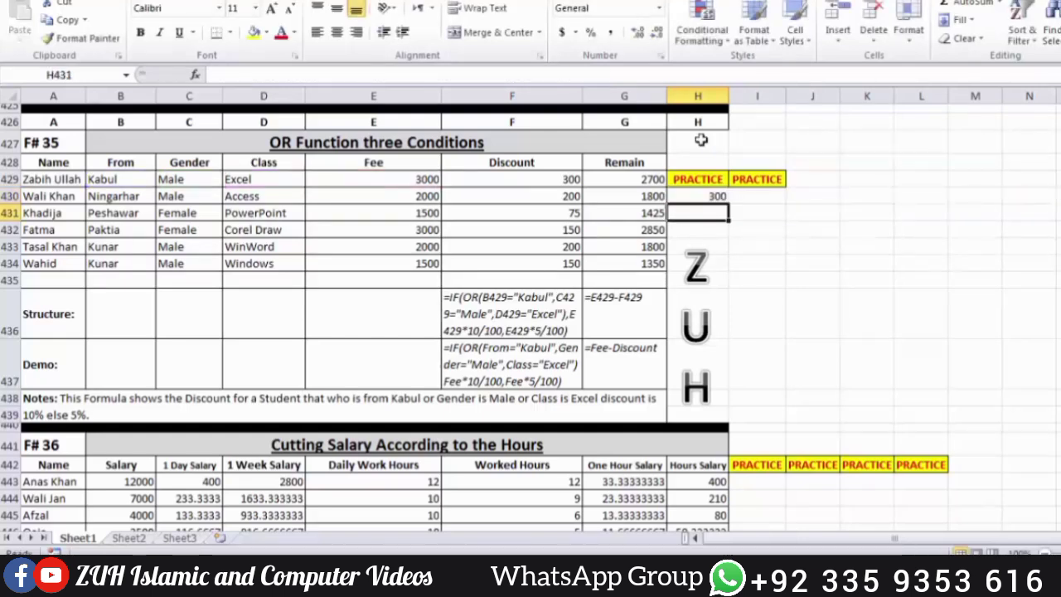
# Step: Move the F# 35 practice block in columns H and I up one row and fill the discount formula down to H434
pyautogui.click(704, 199)
pyautogui.moveTo(704, 199); pyautogui.dragTo(759, 241)
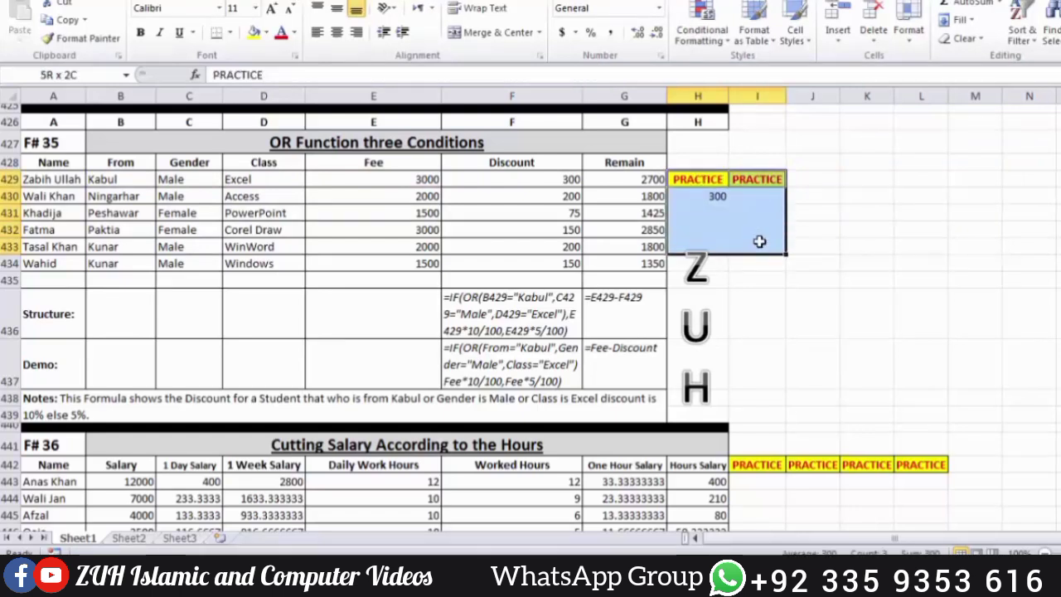
pyautogui.moveTo(727, 175); pyautogui.dragTo(703, 267)
pyautogui.hotkey('ctrl', 'd')
# Step: Enter =E429-H429 in I429 and fill it down to I434
pyautogui.click(755, 180)
pyautogui.write('=')
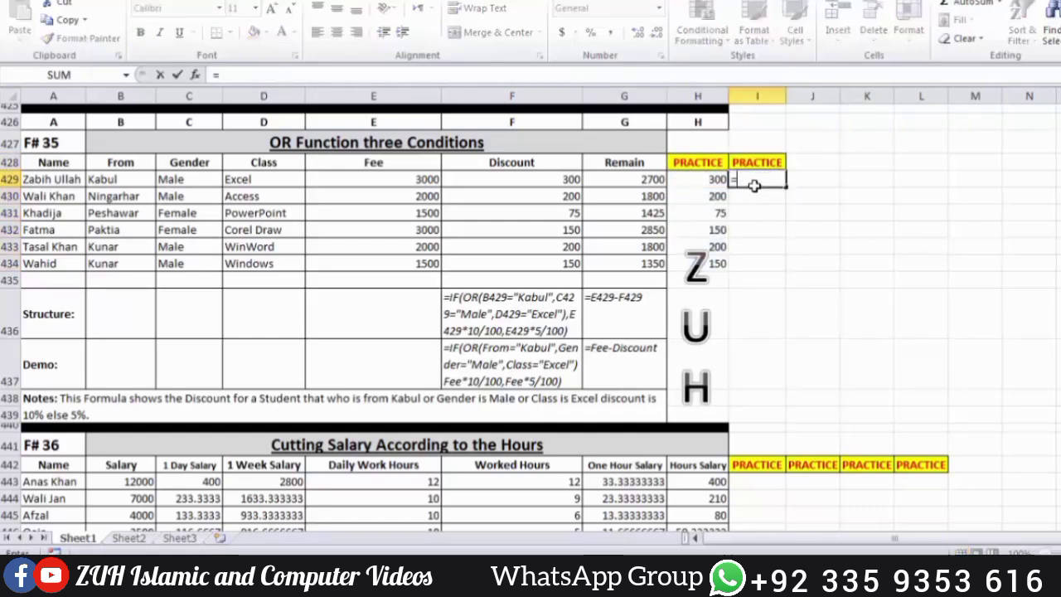
pyautogui.click(389, 180)
pyautogui.write('-')
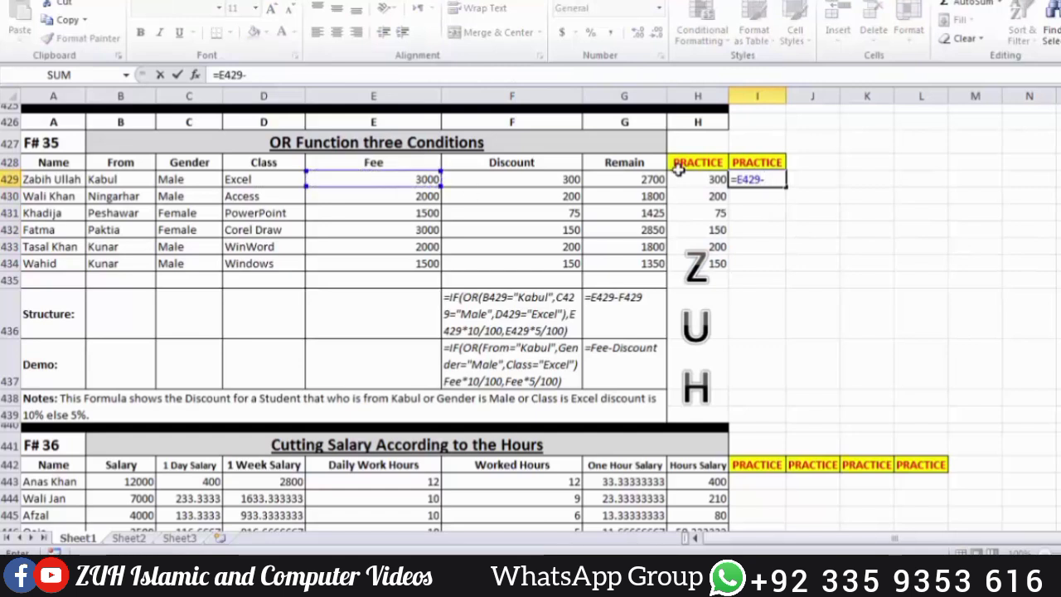
pyautogui.click(714, 179)
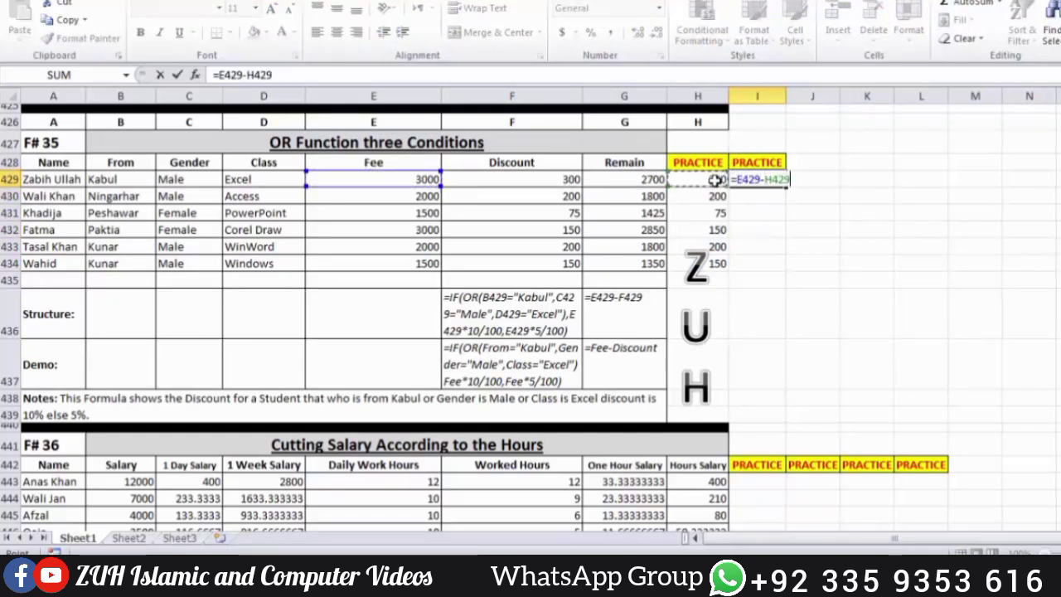
pyautogui.press('Return')
pyautogui.moveTo(763, 179); pyautogui.dragTo(761, 260)
pyautogui.hotkey('ctrl', 'd')
# Step: In the F# 36 table, enter the one-day salary formula =B443/30 in I443 and fill it down to I447
pyautogui.scroll(-4, 762, 258)
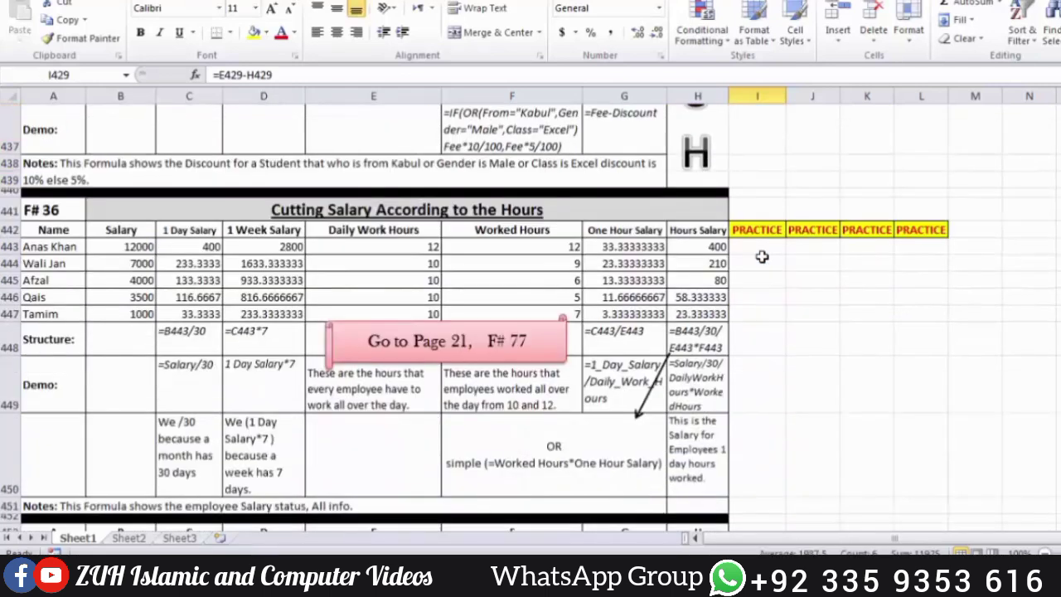
pyautogui.click(759, 246)
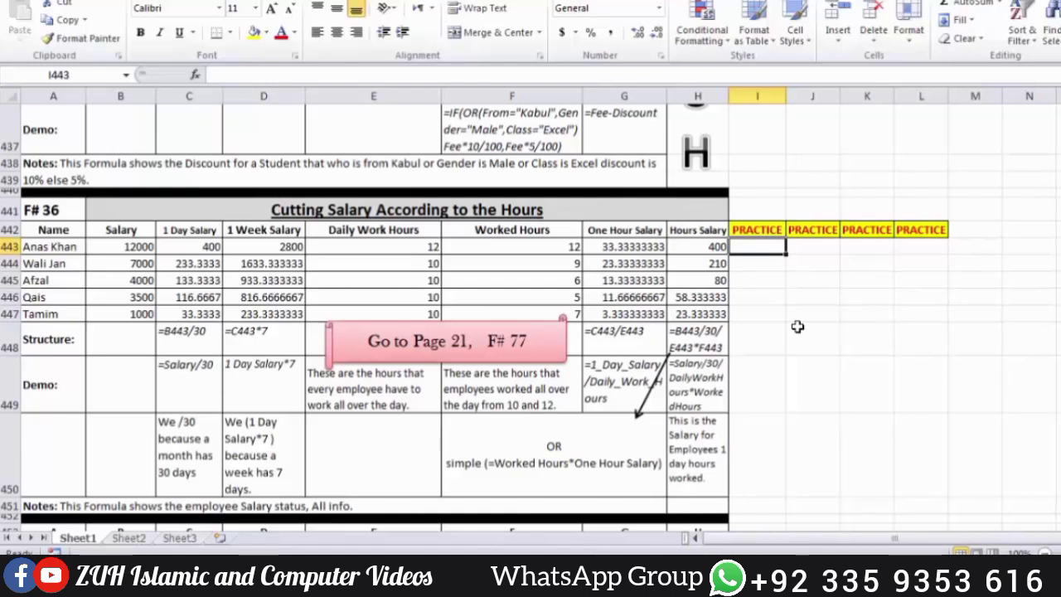
pyautogui.click(118, 250)
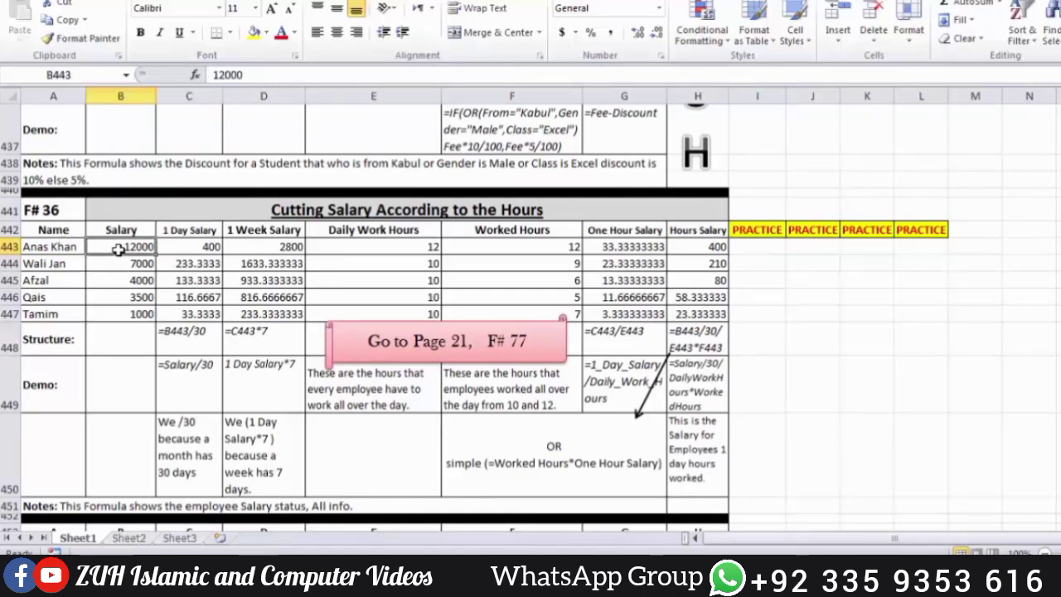
pyautogui.click(762, 247)
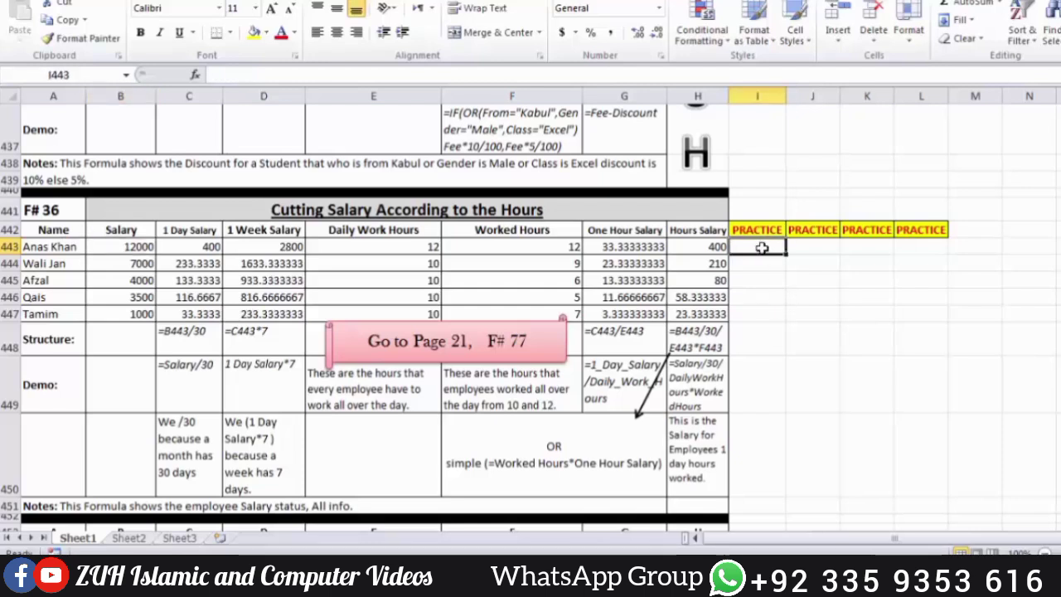
pyautogui.write('=')
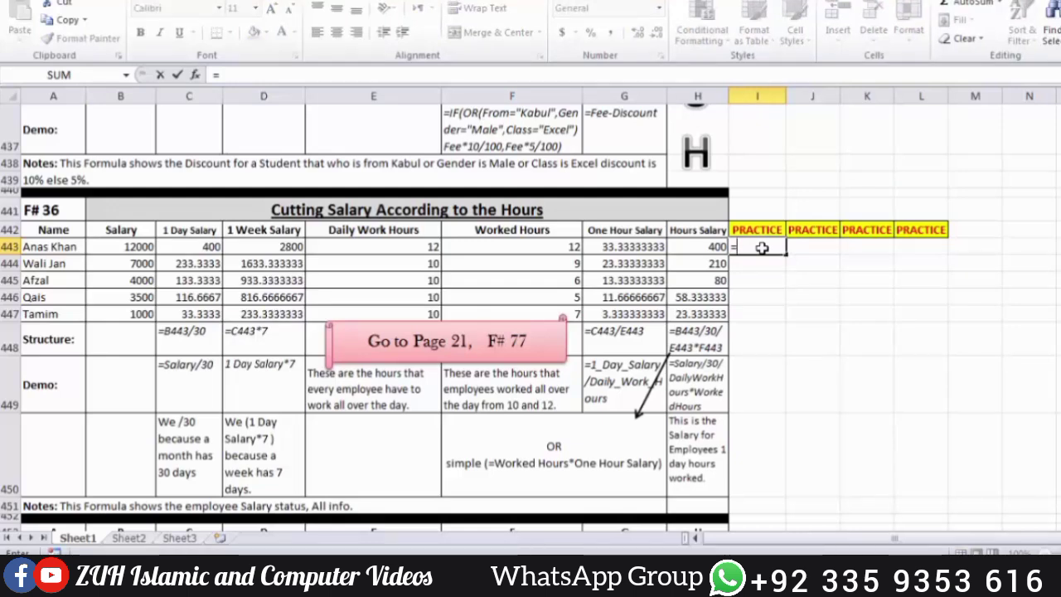
pyautogui.click(132, 246)
pyautogui.write('/30')
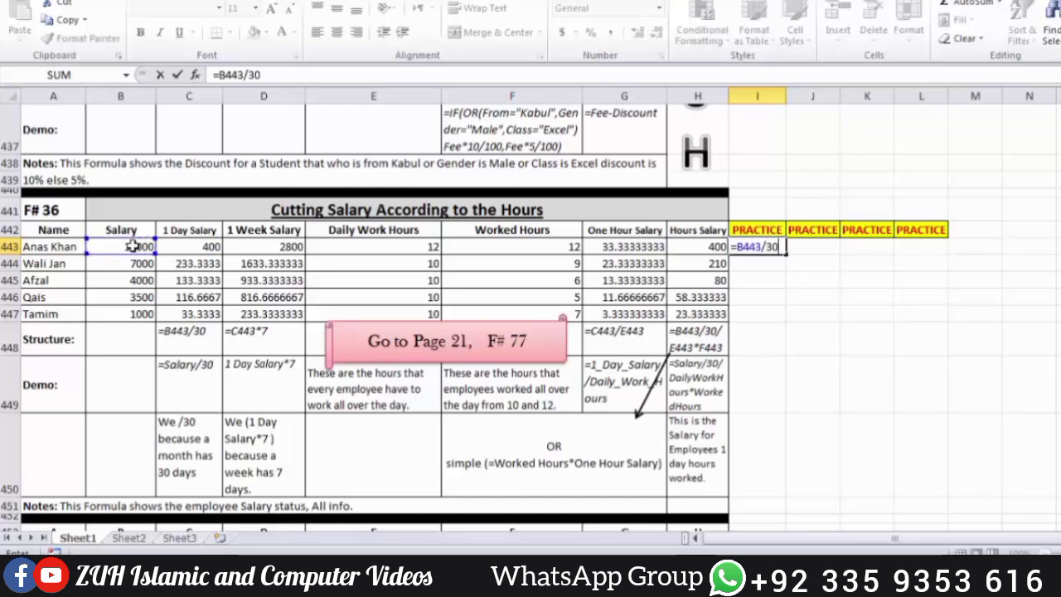
pyautogui.press('Return')
pyautogui.click(756, 246)
pyautogui.moveTo(786, 254); pyautogui.dragTo(757, 313)
# Step: Enter the one-week salary formula =I443*7 in J443 and fill it down to J447
pyautogui.click(802, 250)
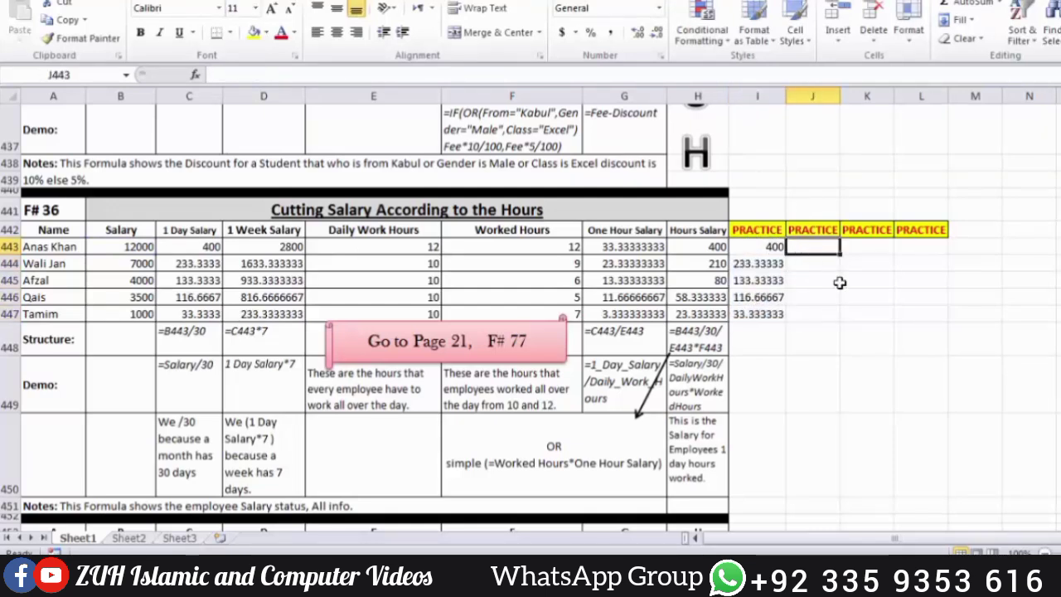
pyautogui.write('=')
pyautogui.press('Left')
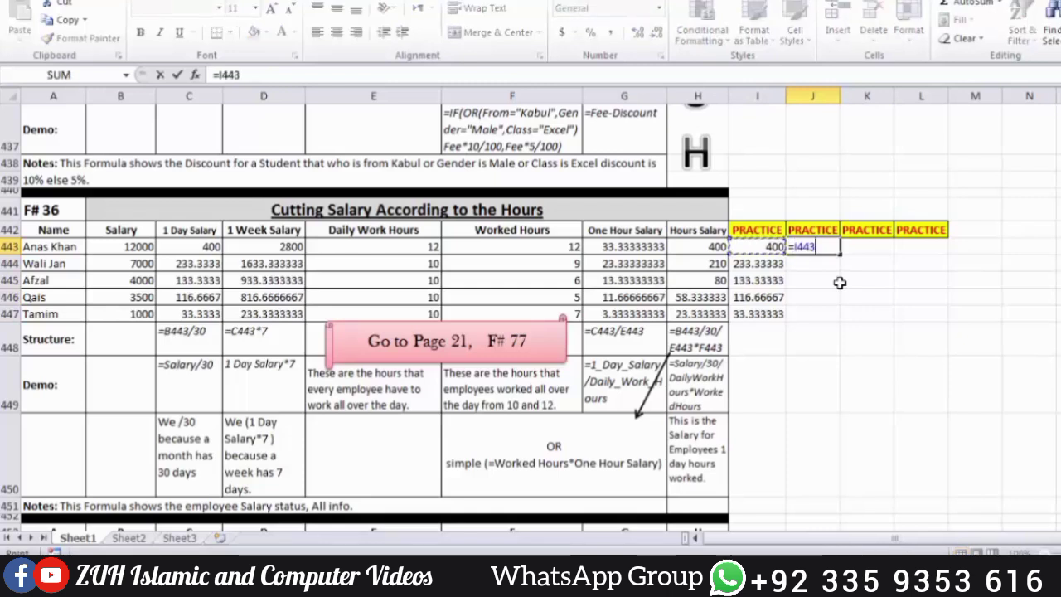
pyautogui.write('*7')
pyautogui.press('Return')
pyautogui.press('Up')
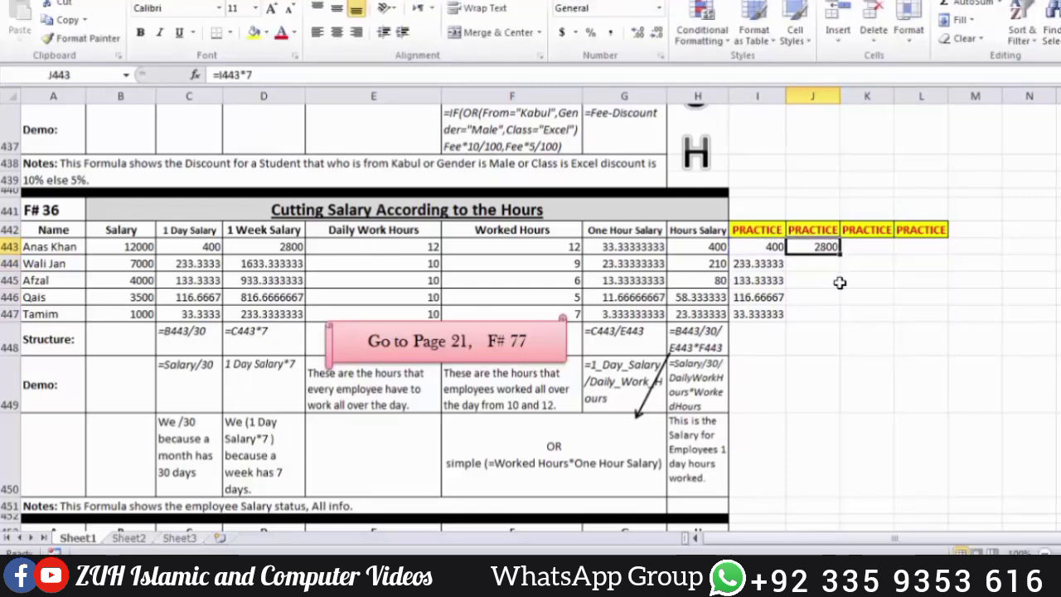
pyautogui.moveTo(834, 251); pyautogui.dragTo(830, 316)
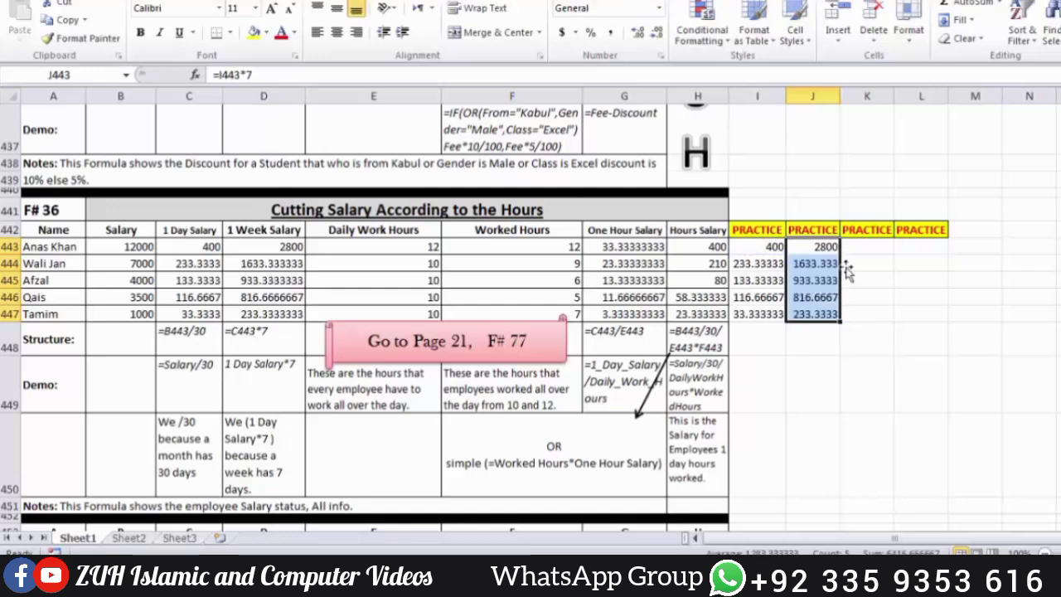
# Step: Enter the one-hour salary formula =I443/E443 in K443 and fill it down to K447
pyautogui.click(866, 246)
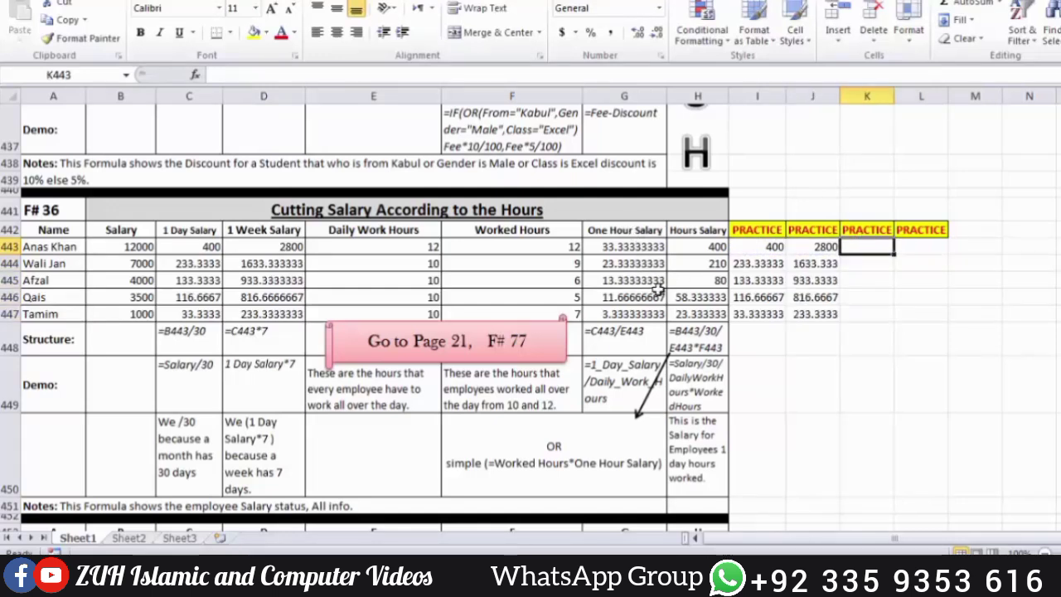
pyautogui.write('=')
pyautogui.click(769, 247)
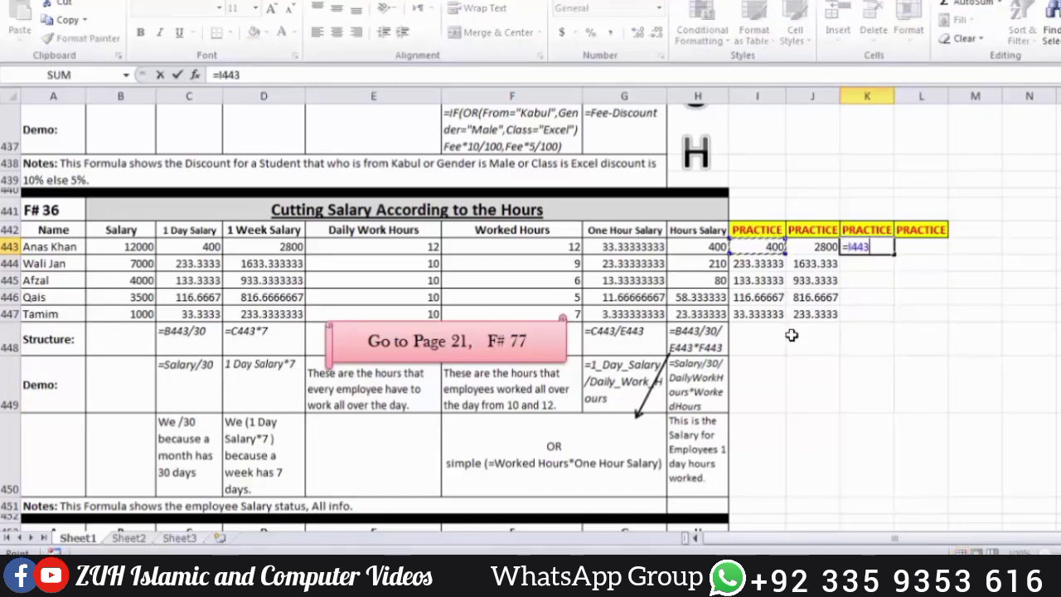
pyautogui.write('/')
pyautogui.click(404, 246)
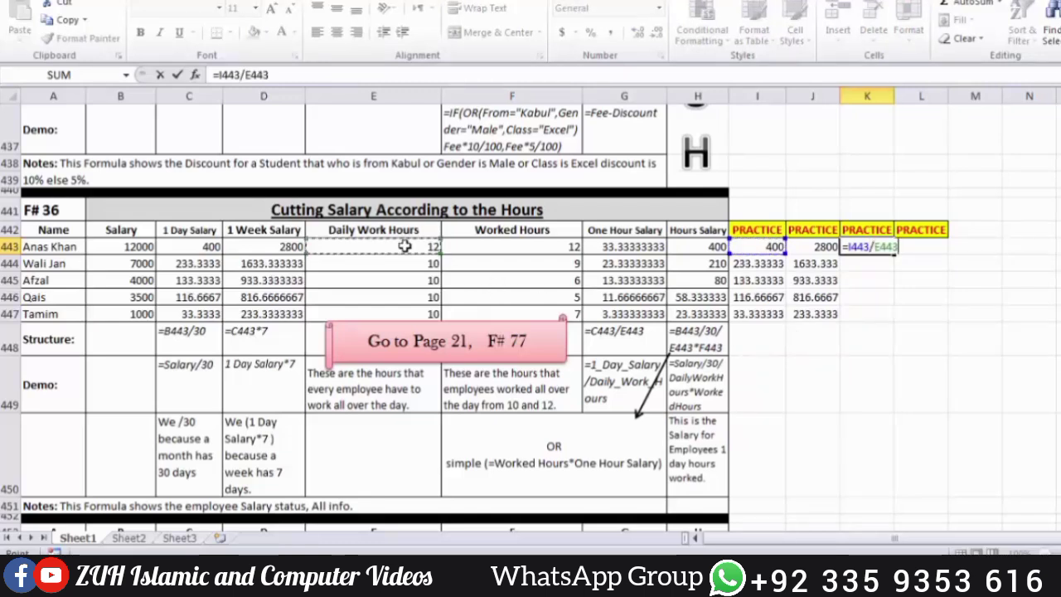
pyautogui.press('Return')
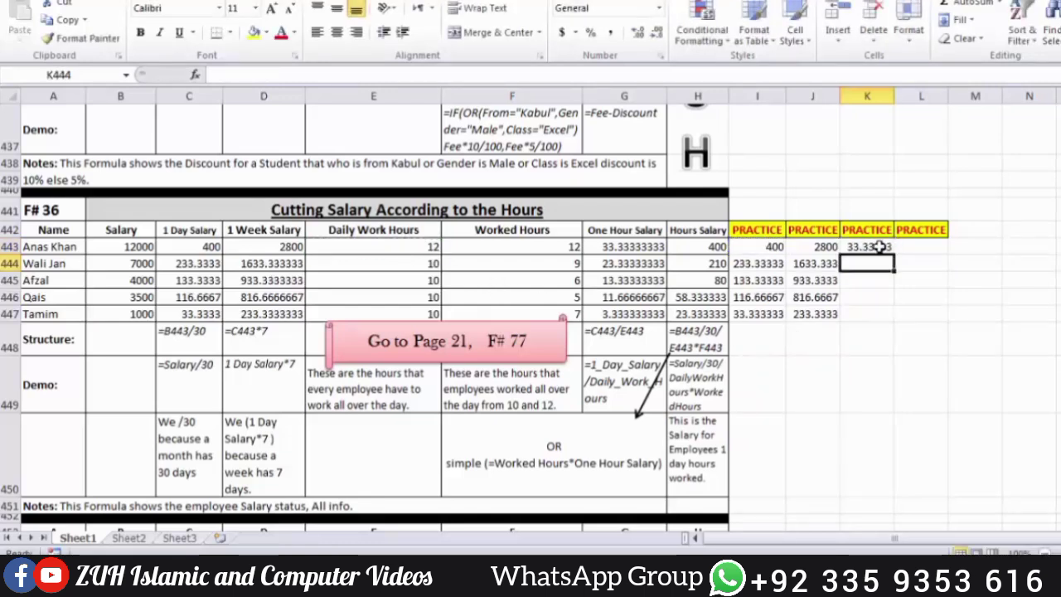
pyautogui.moveTo(872, 246); pyautogui.dragTo(880, 310)
pyautogui.hotkey('ctrl', 'd')
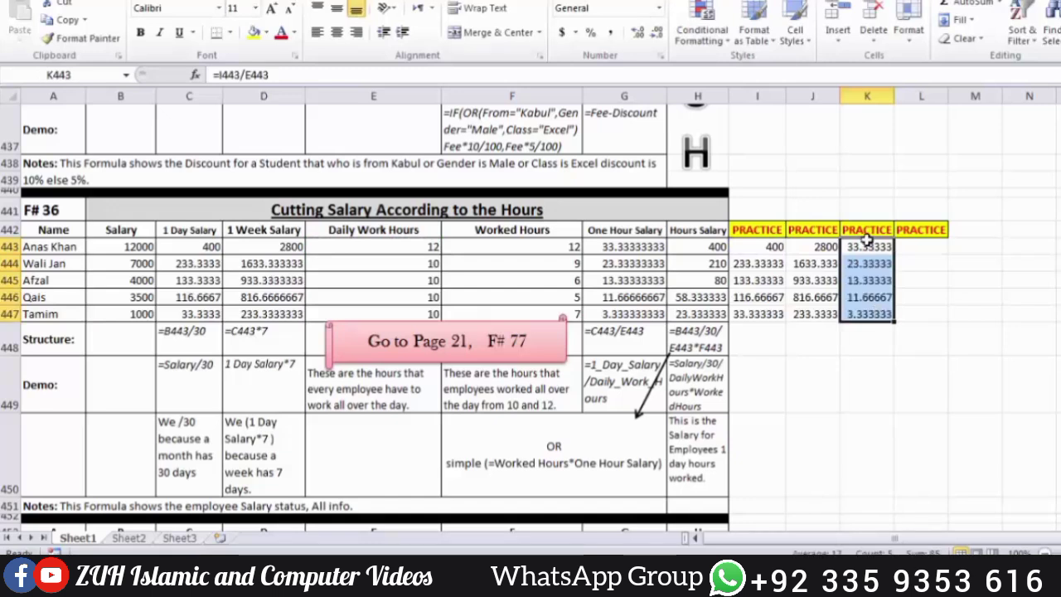
# Step: Start the hours salary formula in L443 of the F# 36 table with =K443*, multiplying the one-hour salary
pyautogui.click(909, 245)
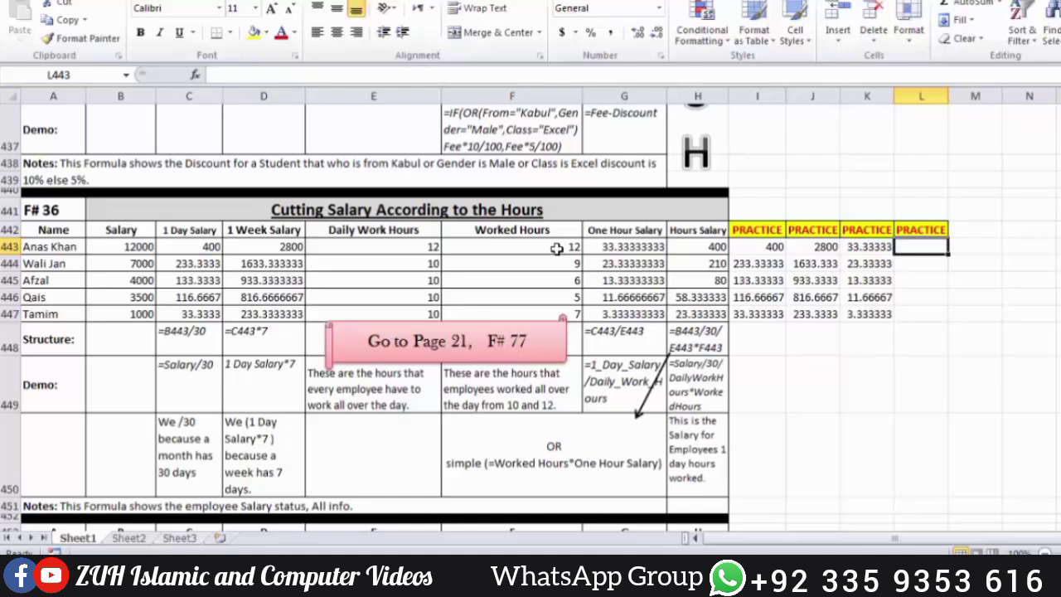
pyautogui.write('=')
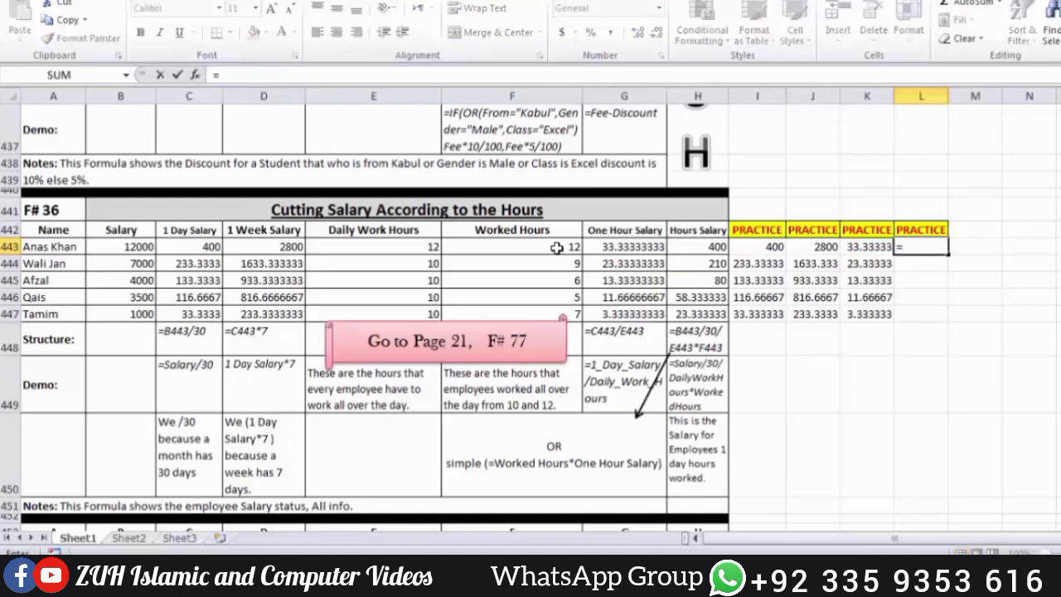
pyautogui.click(867, 247)
pyautogui.write('*')
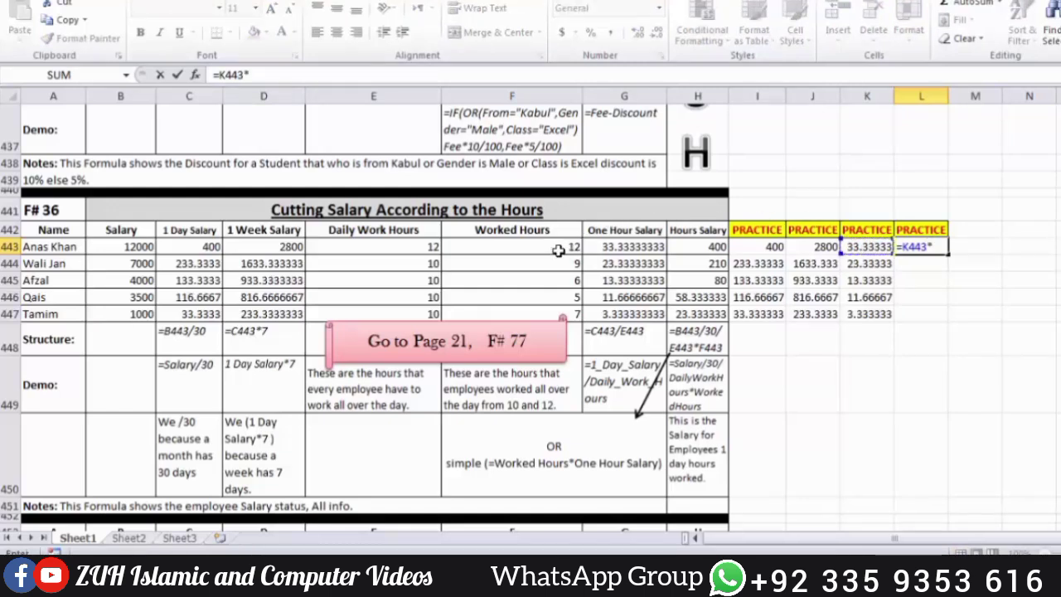
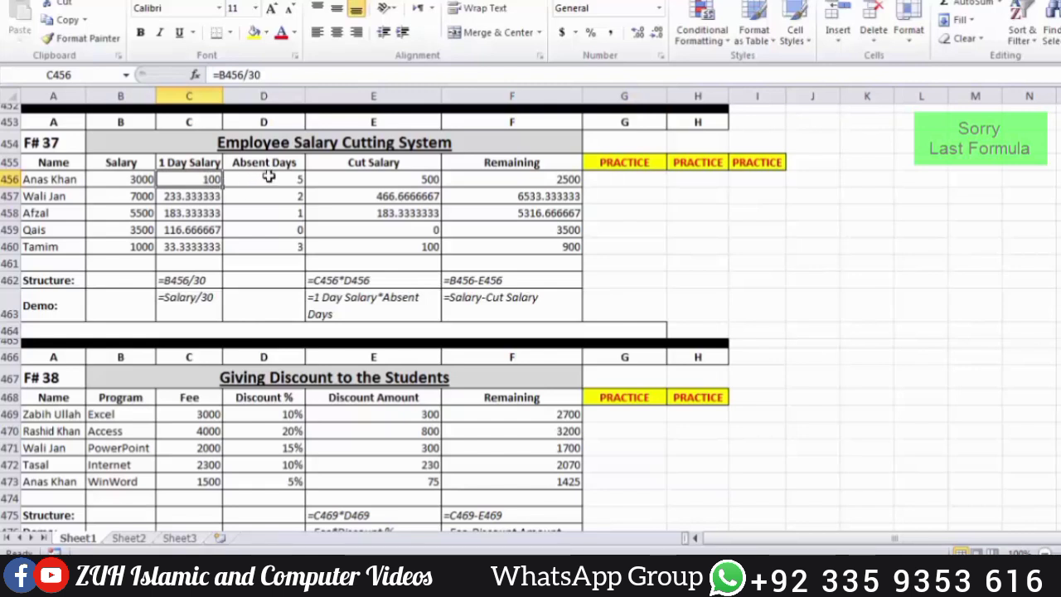
# Step: In the F# 37 table, enter the one-day salary formula =B456/30 in G456 and fill it down to G460
pyautogui.click(268, 177)
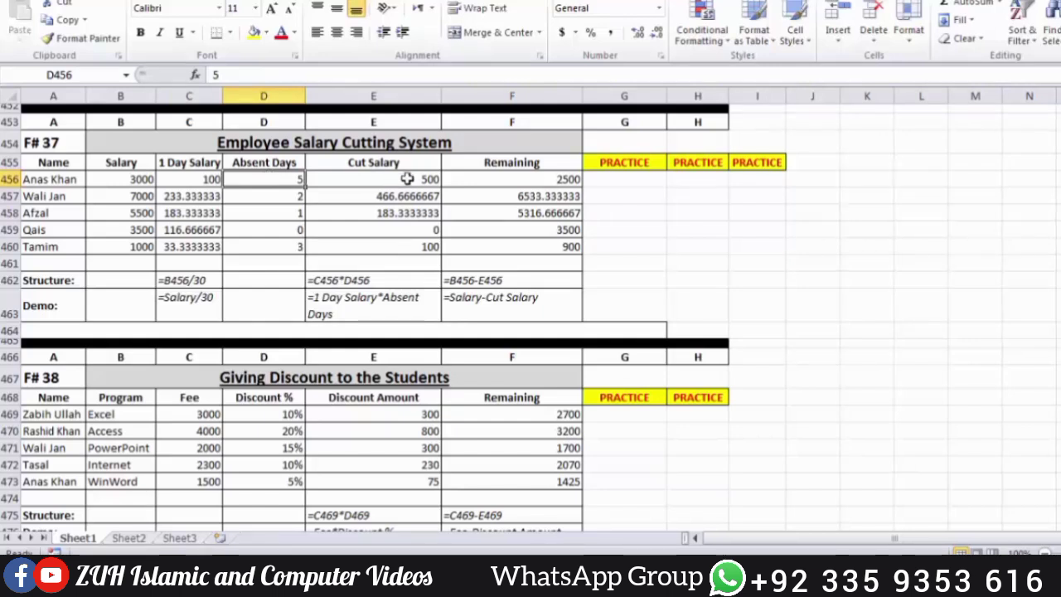
pyautogui.moveTo(406, 178); pyautogui.dragTo(407, 252)
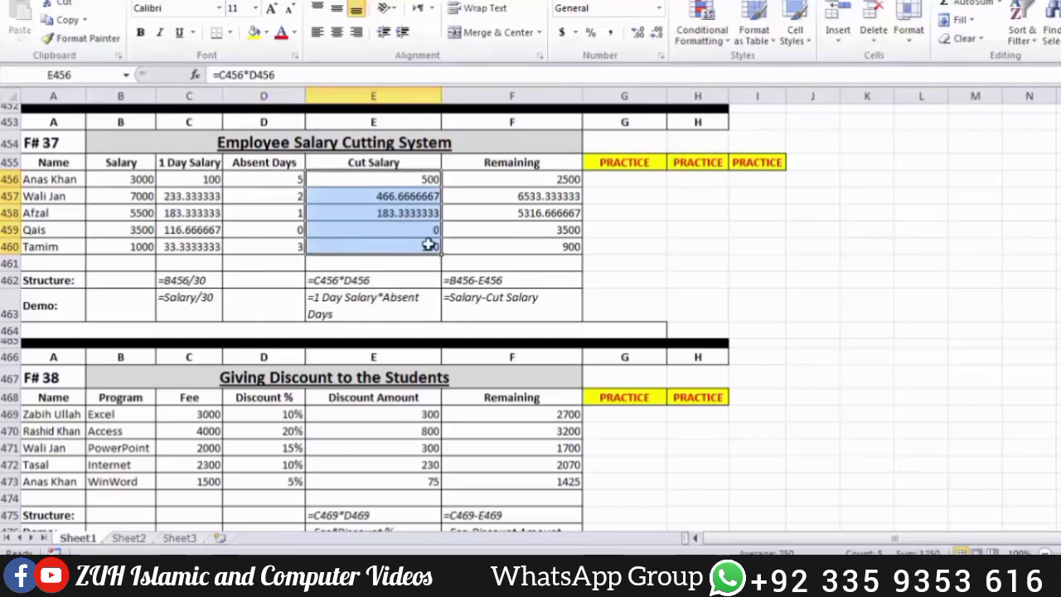
pyautogui.moveTo(515, 181); pyautogui.dragTo(522, 308)
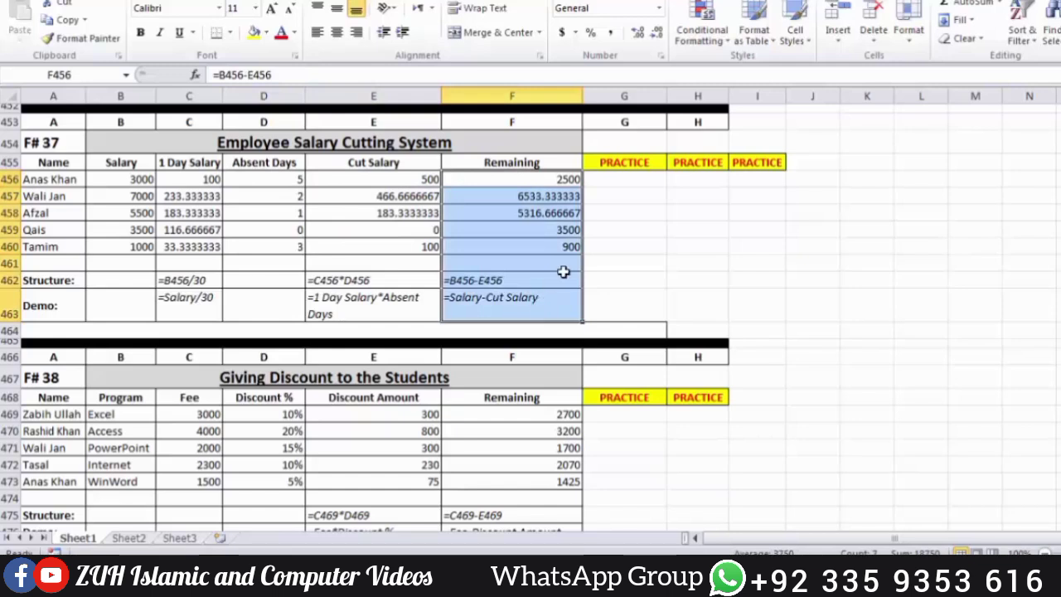
pyautogui.click(646, 179)
pyautogui.write('=')
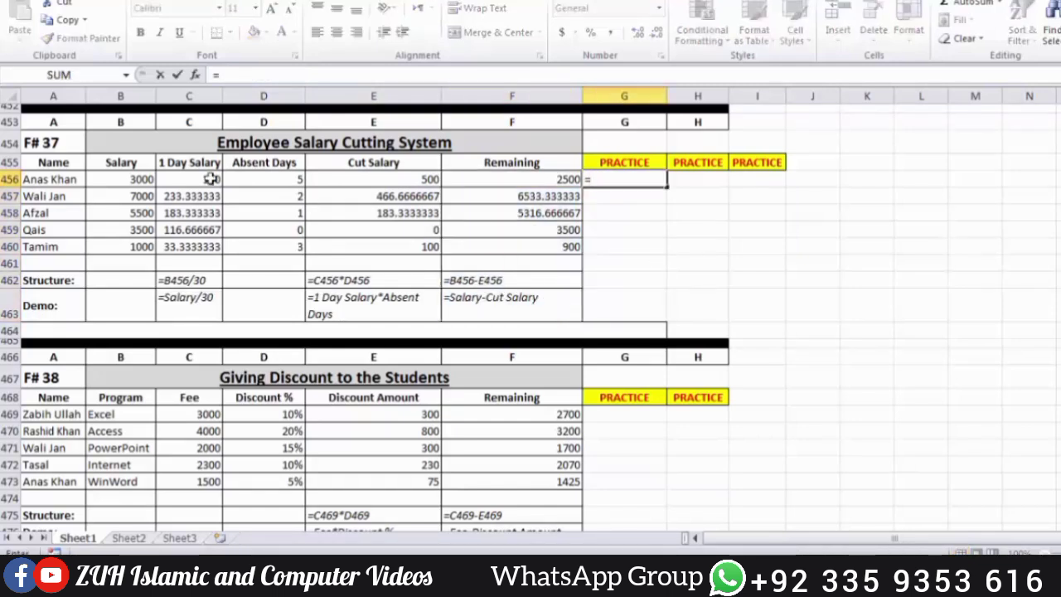
pyautogui.click(142, 180)
pyautogui.write('/30')
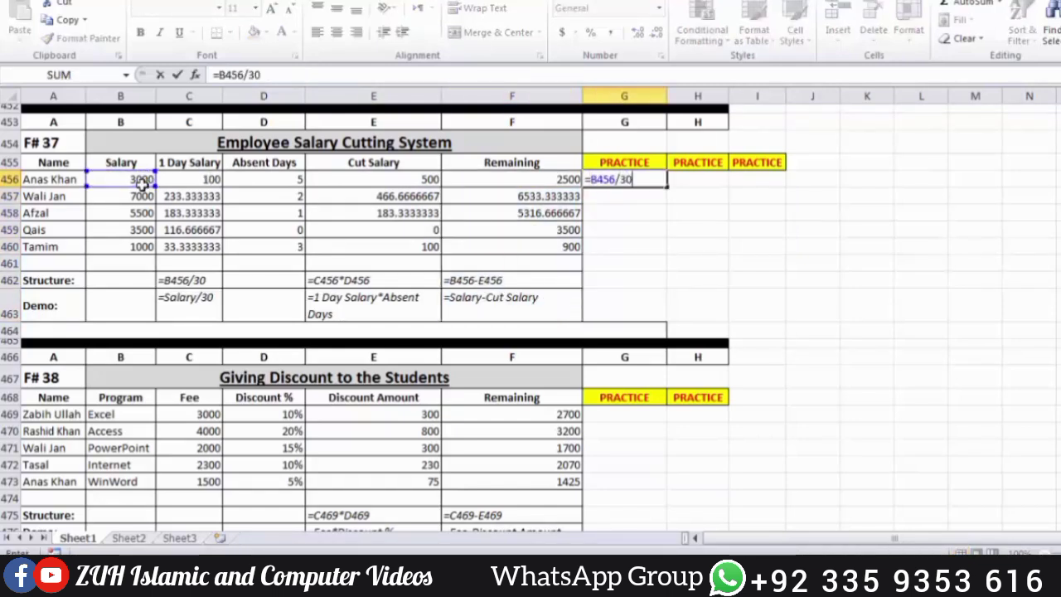
pyautogui.press('Return')
pyautogui.press('Up')
pyautogui.hotkey('shift', 'Down')
pyautogui.hotkey('shift', 'Down')
pyautogui.hotkey('shift', 'Down')
pyautogui.hotkey('shift', 'Down')
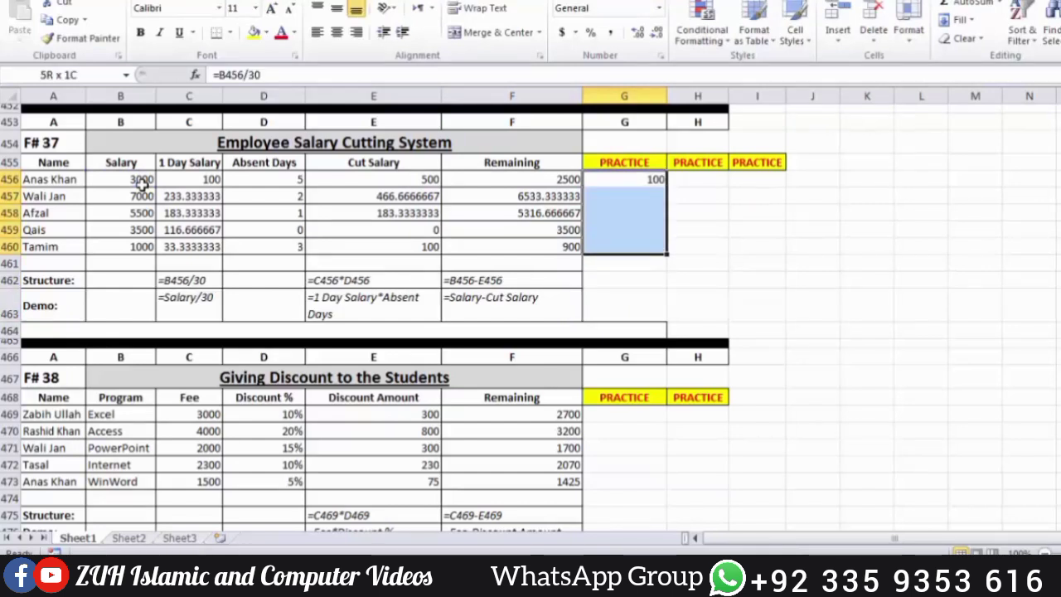
pyautogui.hotkey('ctrl', 'd')
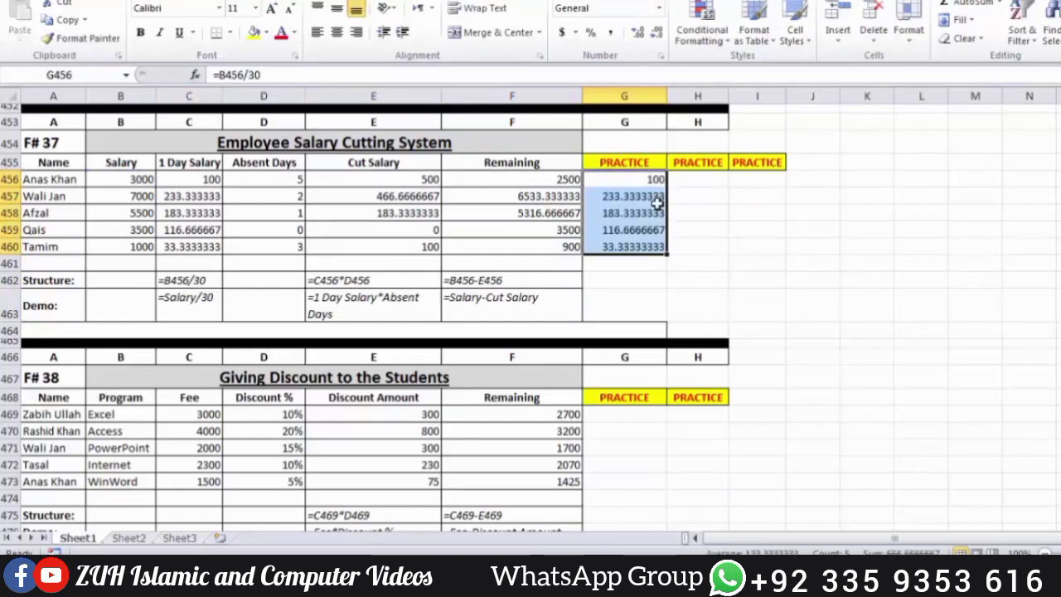
# Step: Enter the cut salary formula =G456*D456 in H456 and fill it down to H460
pyautogui.click(698, 185)
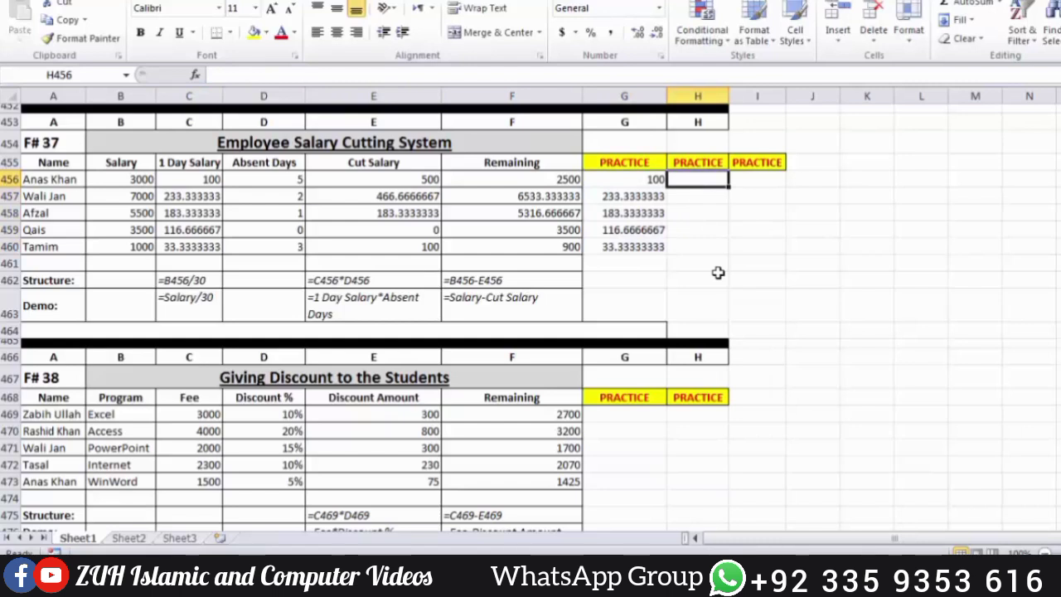
pyautogui.write('=')
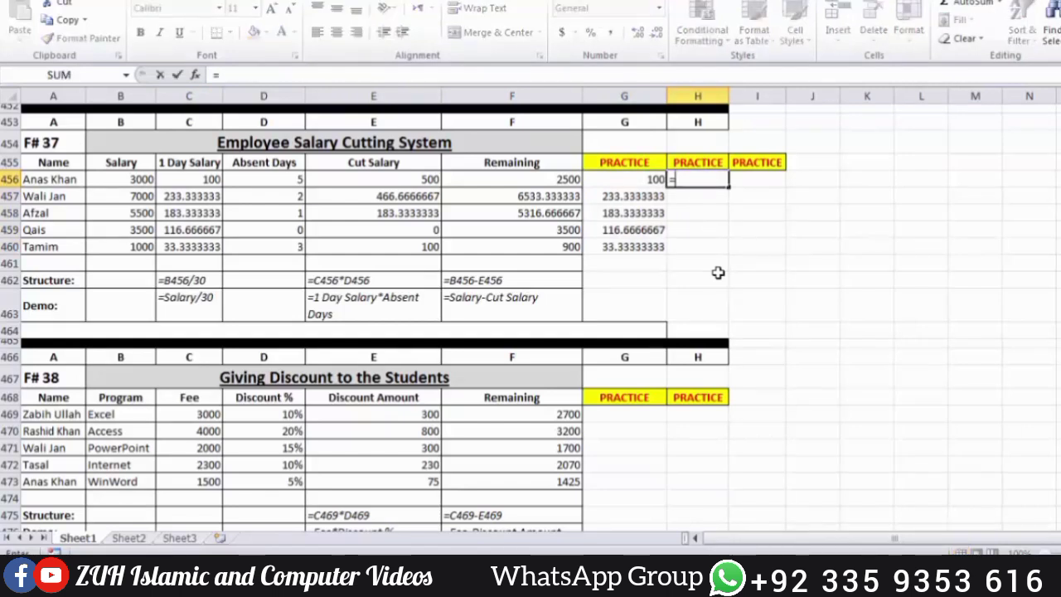
pyautogui.click(640, 181)
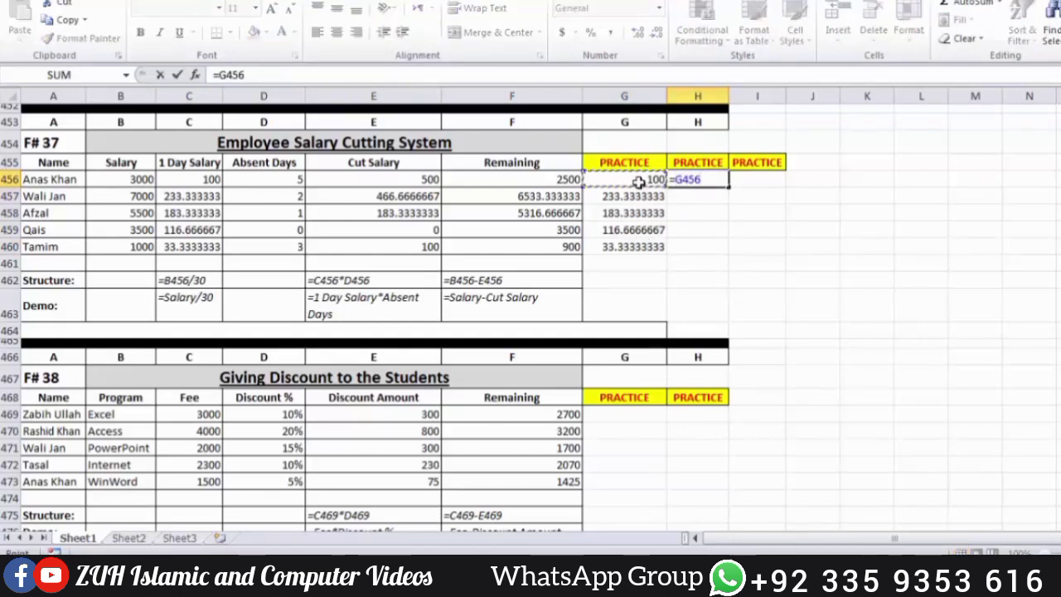
pyautogui.write('*')
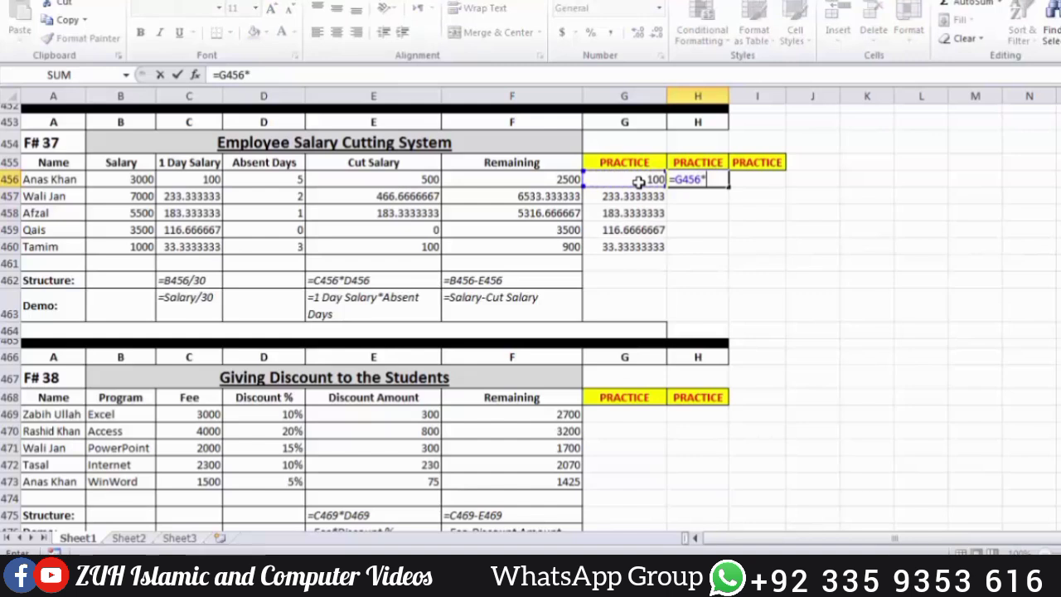
pyautogui.click(280, 179)
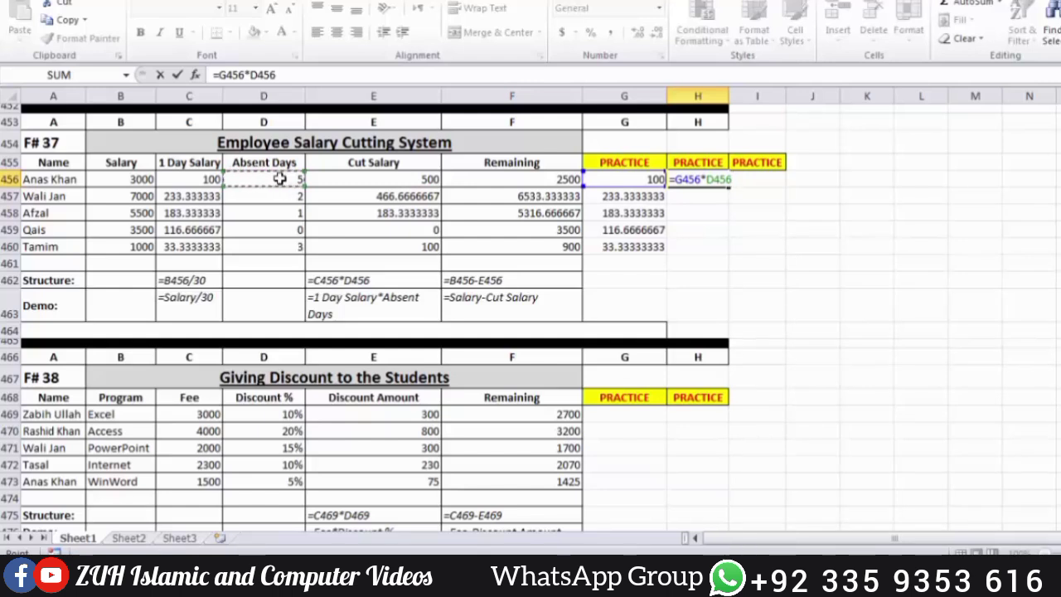
pyautogui.press('Return')
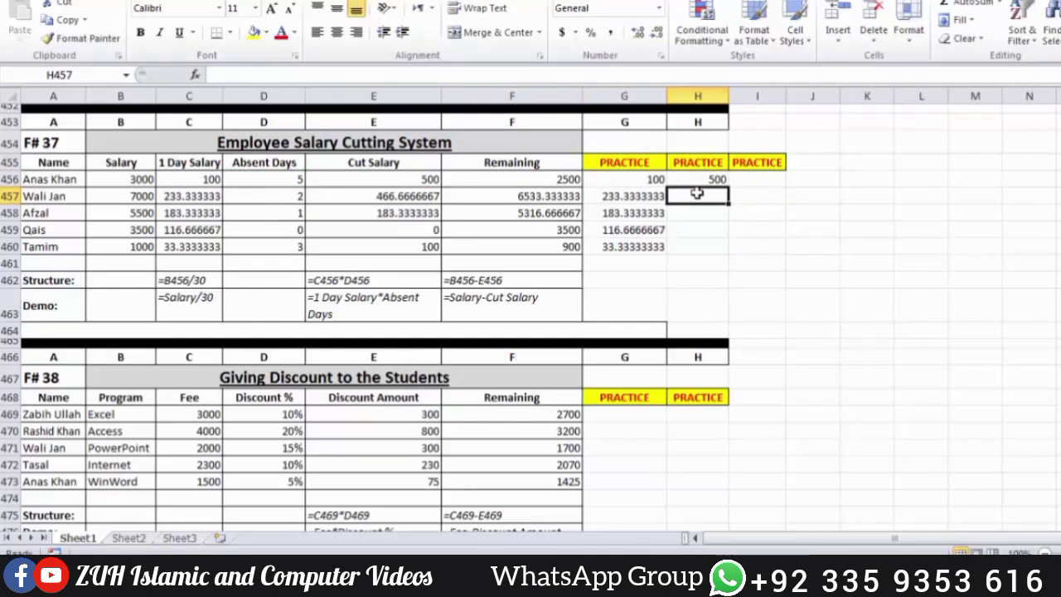
pyautogui.moveTo(698, 179); pyautogui.dragTo(702, 240)
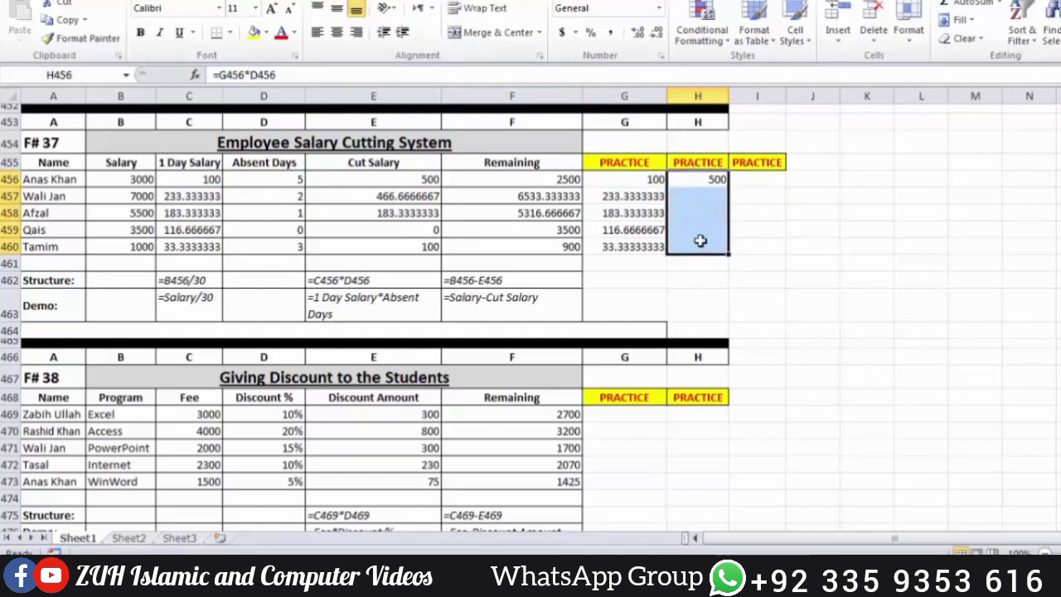
pyautogui.hotkey('ctrl', 'd')
pyautogui.moveTo(655, 197); pyautogui.dragTo(691, 196)
pyautogui.click(691, 196)
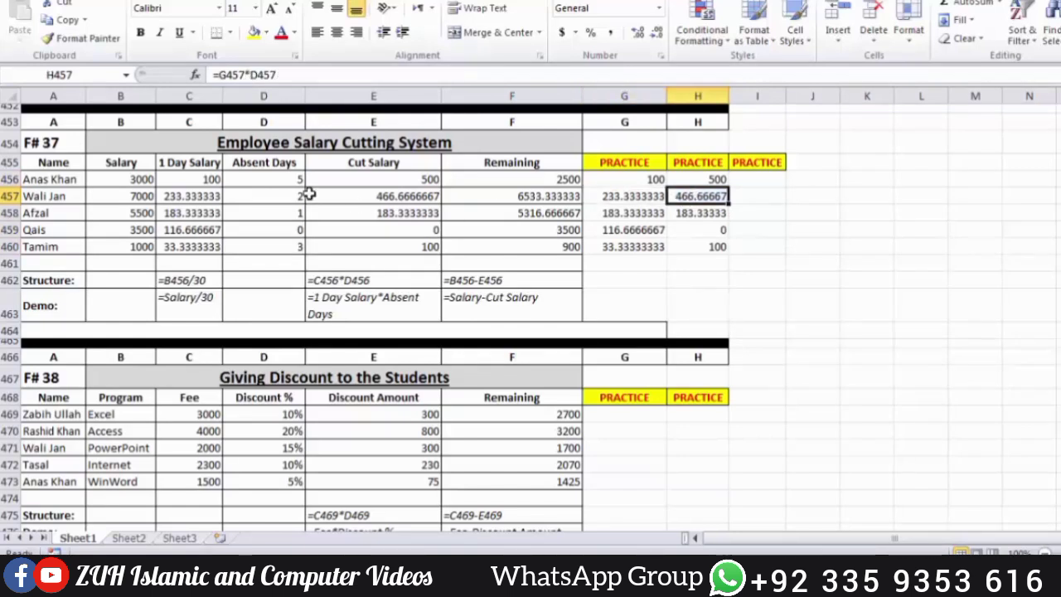
pyautogui.click(633, 195)
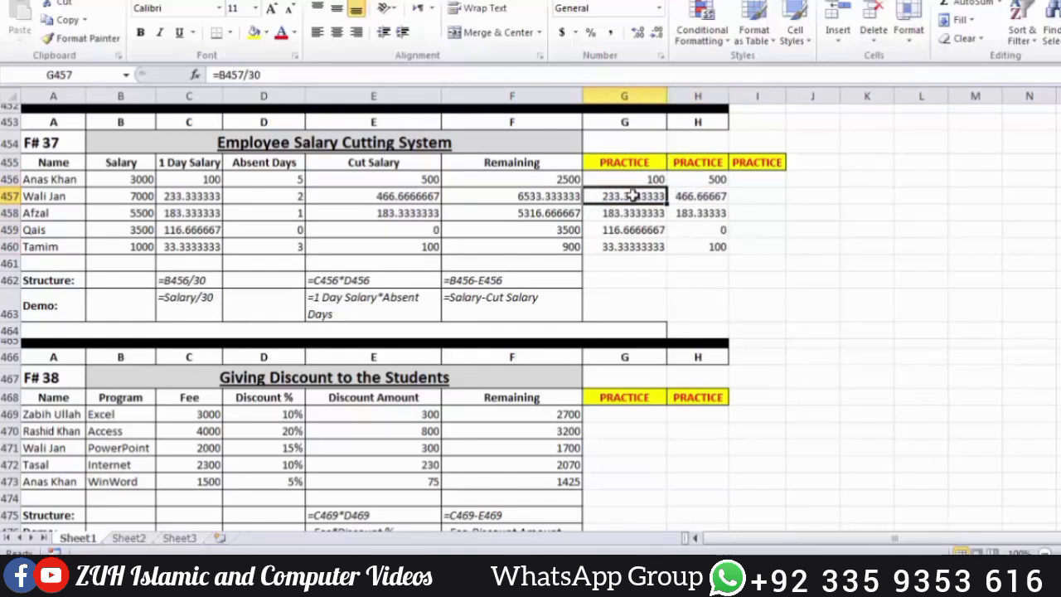
# Step: Enter the remaining salary formula =B456-H456 in I456 and fill it down to I460
pyautogui.click(757, 179)
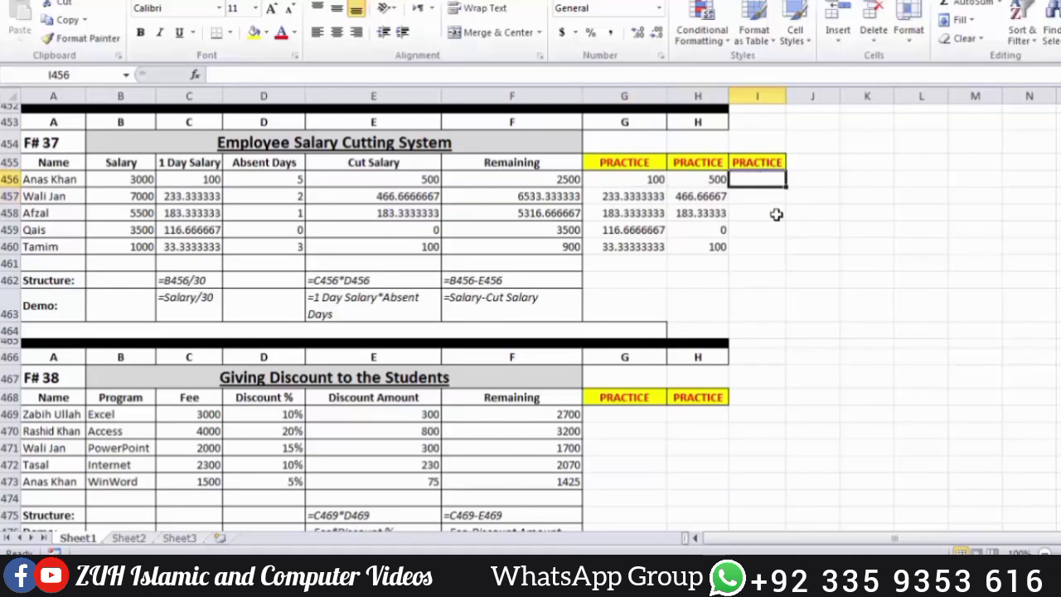
pyautogui.write('=')
pyautogui.click(137, 181)
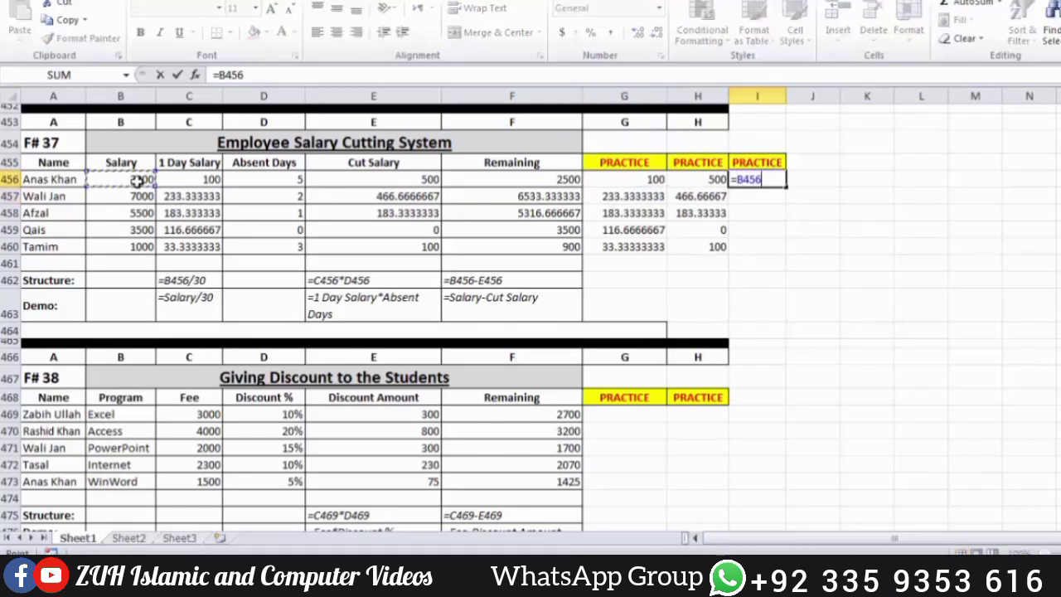
pyautogui.write('-')
pyautogui.click(710, 179)
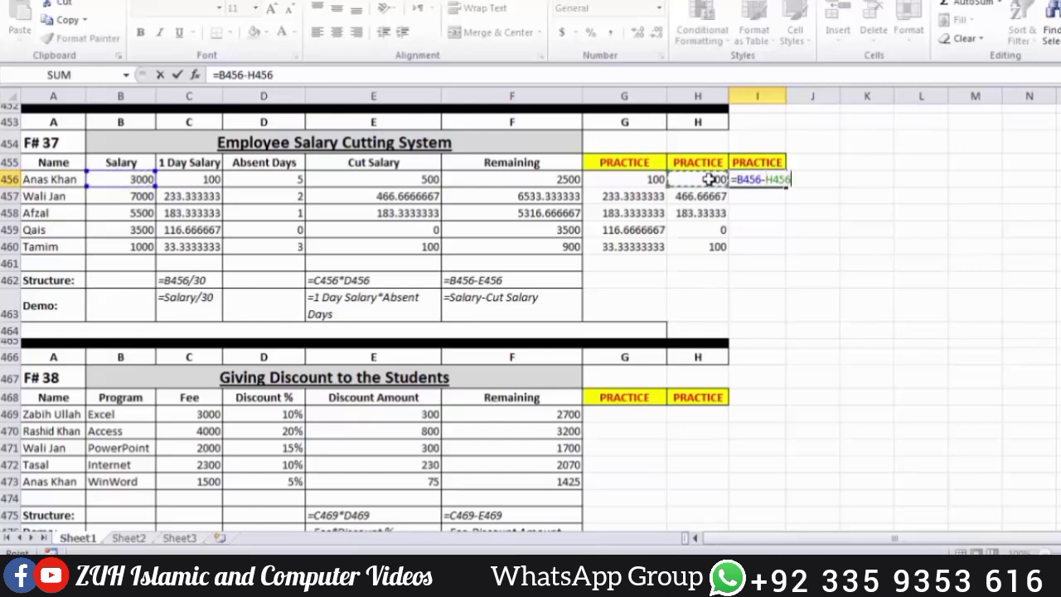
pyautogui.press('Return')
pyautogui.moveTo(742, 180); pyautogui.dragTo(761, 247)
pyautogui.hotkey('ctrl', 'd')
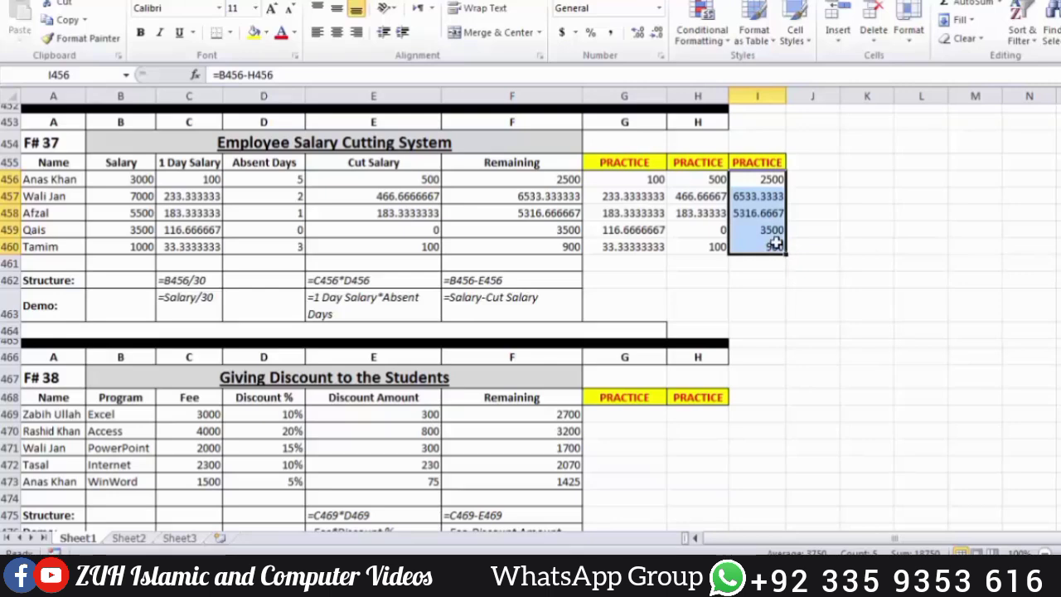
pyautogui.click(774, 244)
# Step: In the F# 38 table, enter the discount amount formula =C469*D469 in G469 and fill it down to G473
pyautogui.scroll(-4, 775, 244)
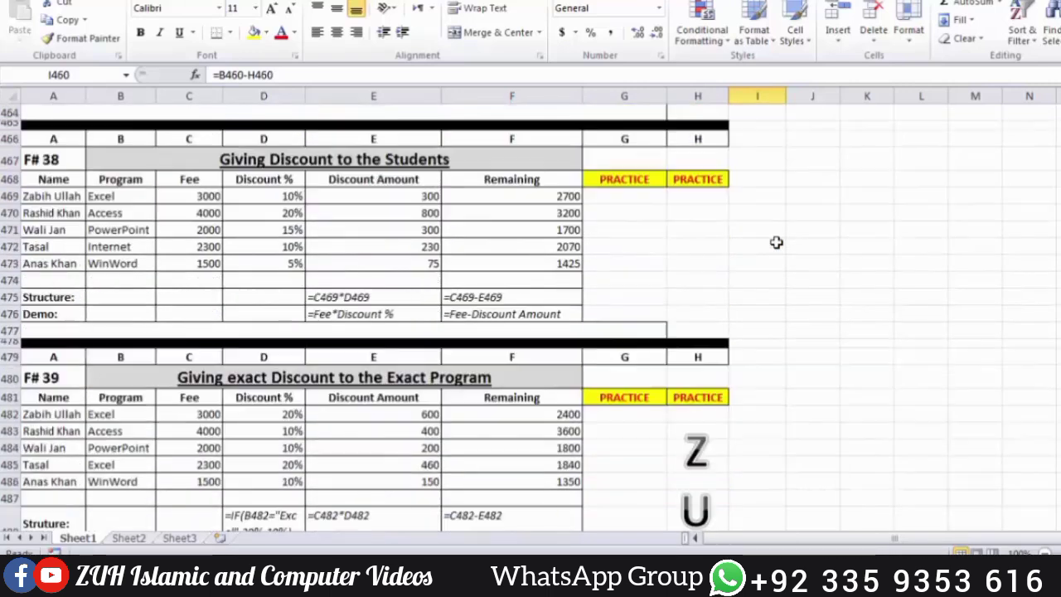
pyautogui.click(641, 194)
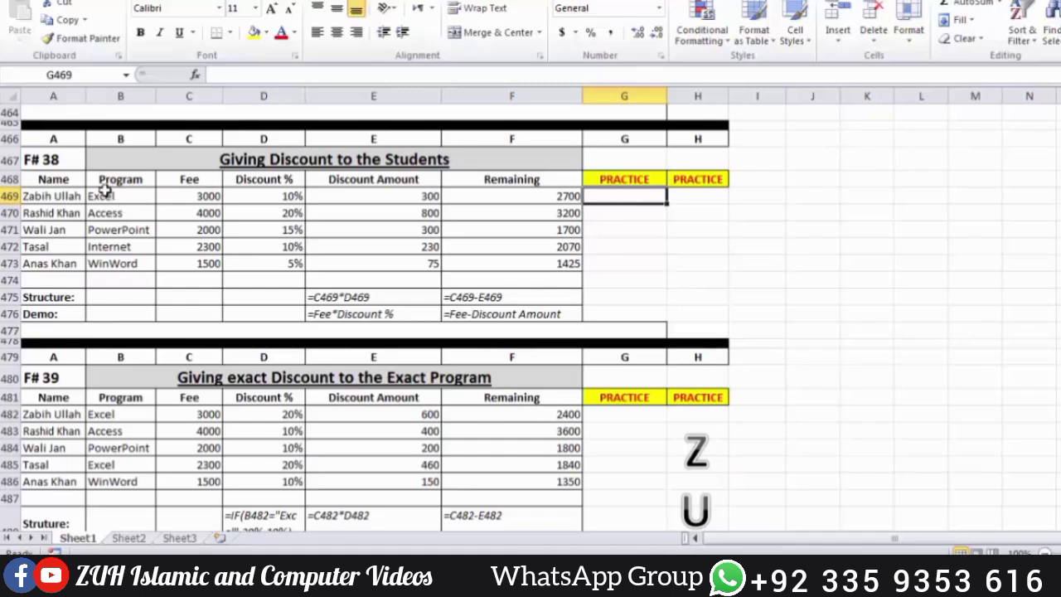
pyautogui.moveTo(75, 194); pyautogui.dragTo(261, 190)
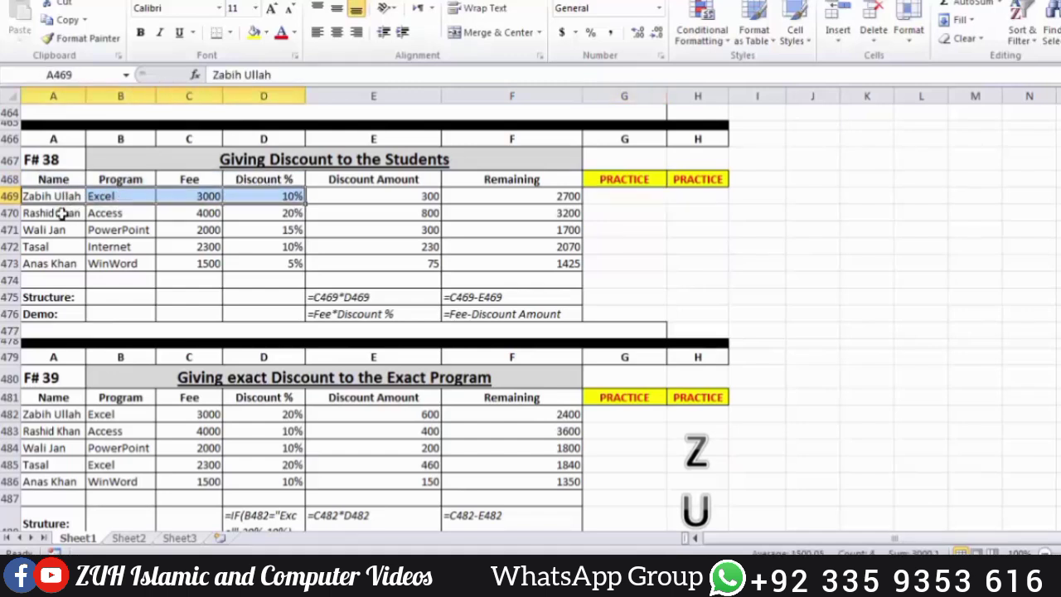
pyautogui.moveTo(62, 213); pyautogui.dragTo(252, 212)
pyautogui.moveTo(71, 230); pyautogui.dragTo(267, 229)
pyautogui.moveTo(76, 246); pyautogui.dragTo(296, 264)
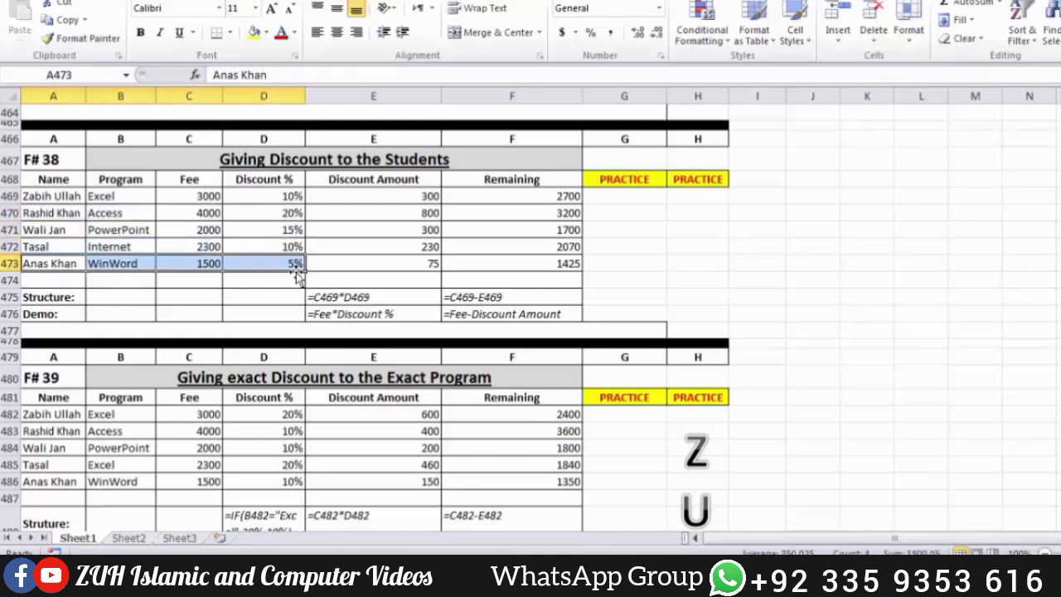
pyautogui.click(639, 199)
pyautogui.write('=')
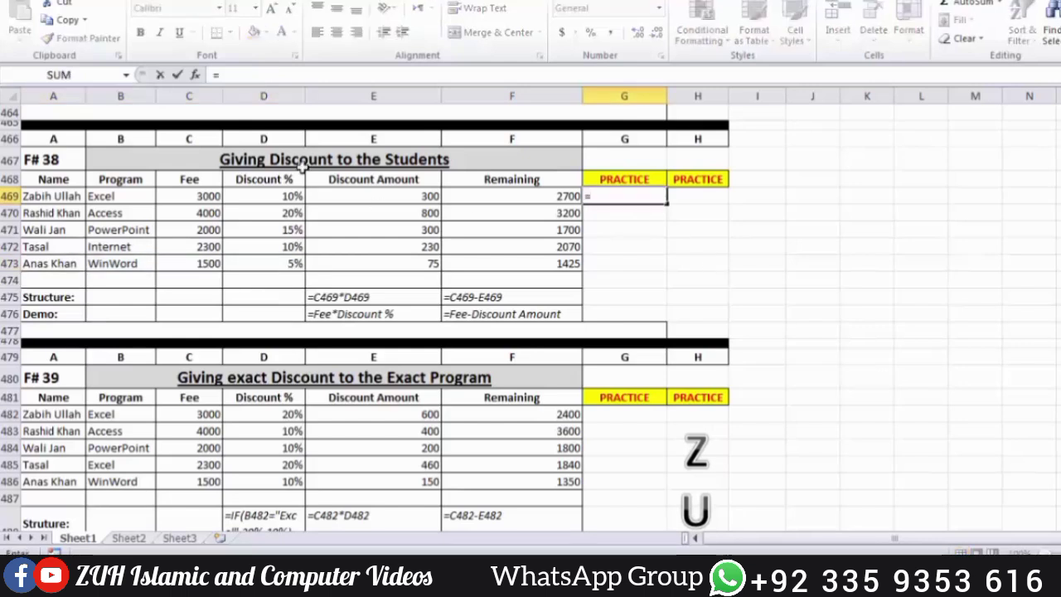
pyautogui.click(190, 196)
pyautogui.write('*')
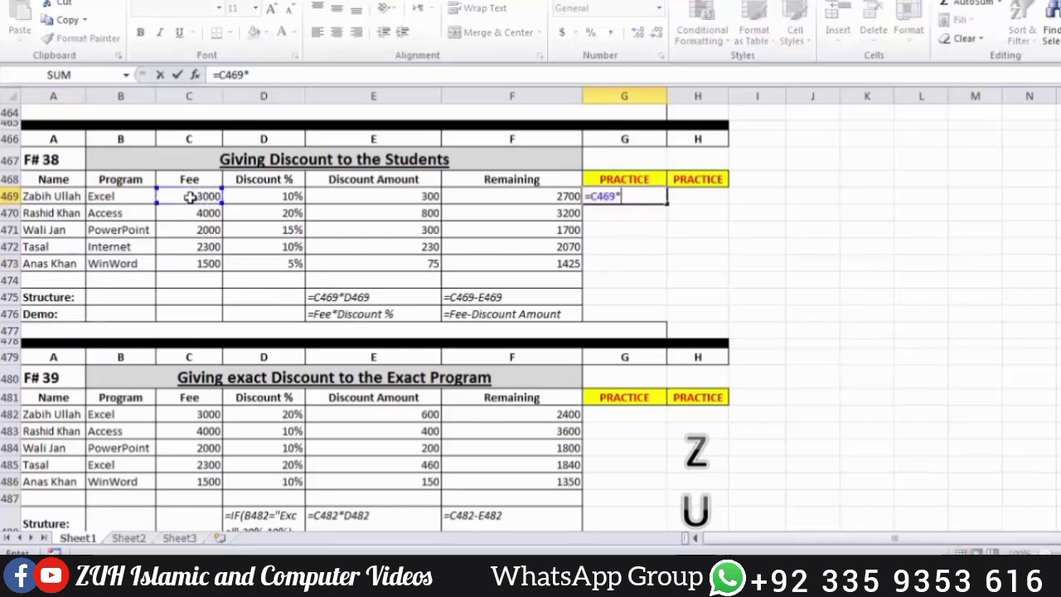
pyautogui.click(288, 199)
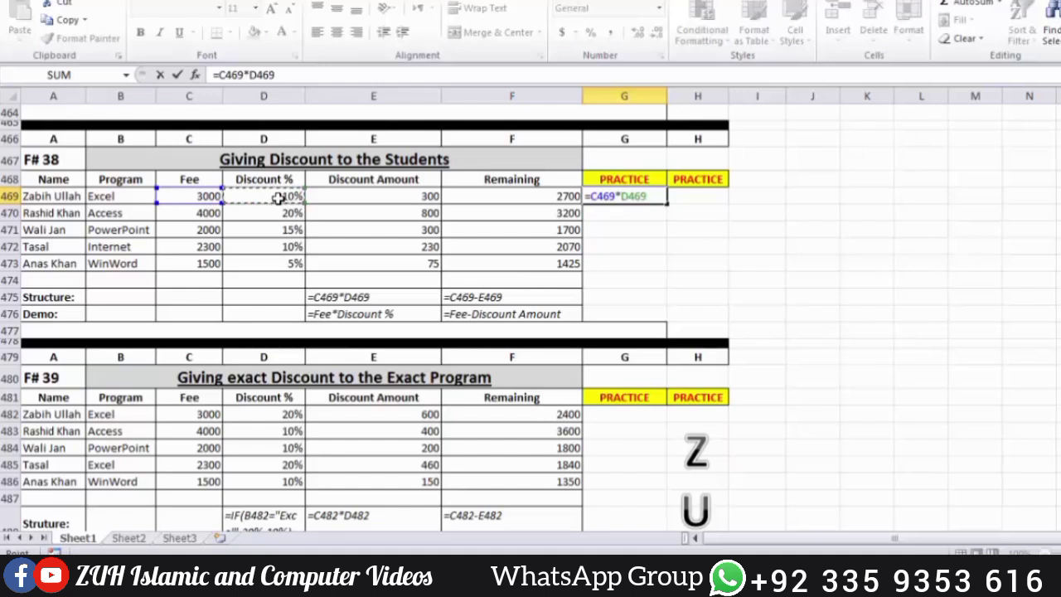
pyautogui.press('Return')
pyautogui.moveTo(648, 197); pyautogui.dragTo(646, 259)
pyautogui.hotkey('ctrl', 'd')
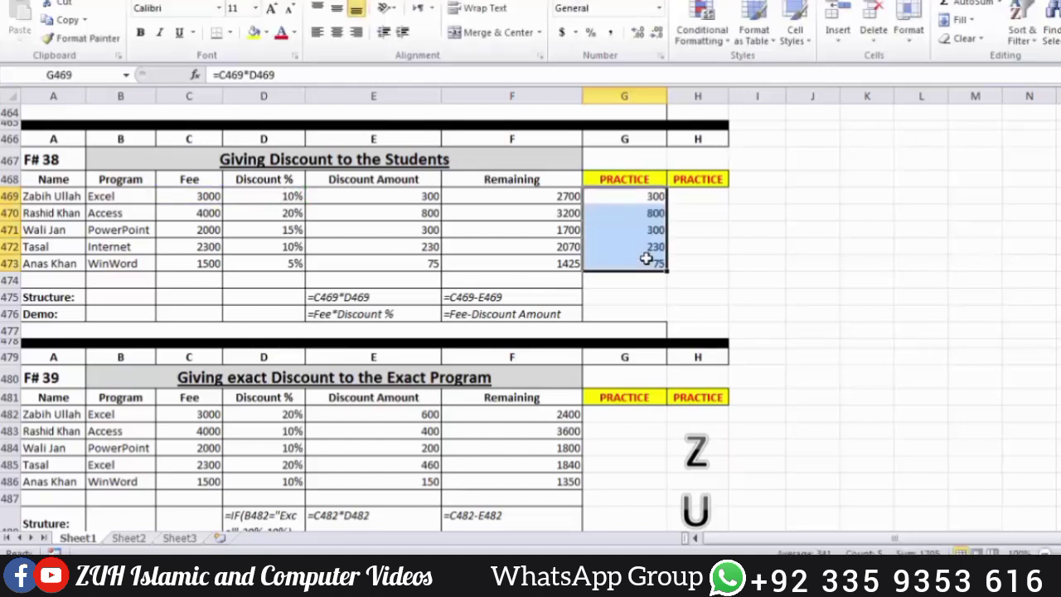
# Step: In the F# 38 table, enter the remaining fee formula =C469-G469 in H469 and fill it down to H473
pyautogui.click(694, 196)
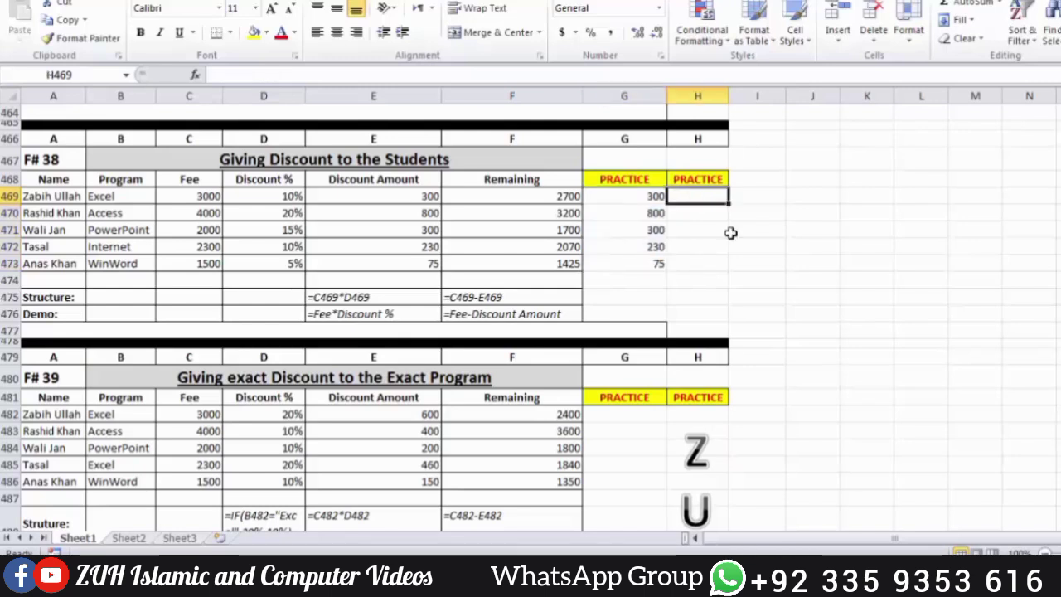
pyautogui.write('=')
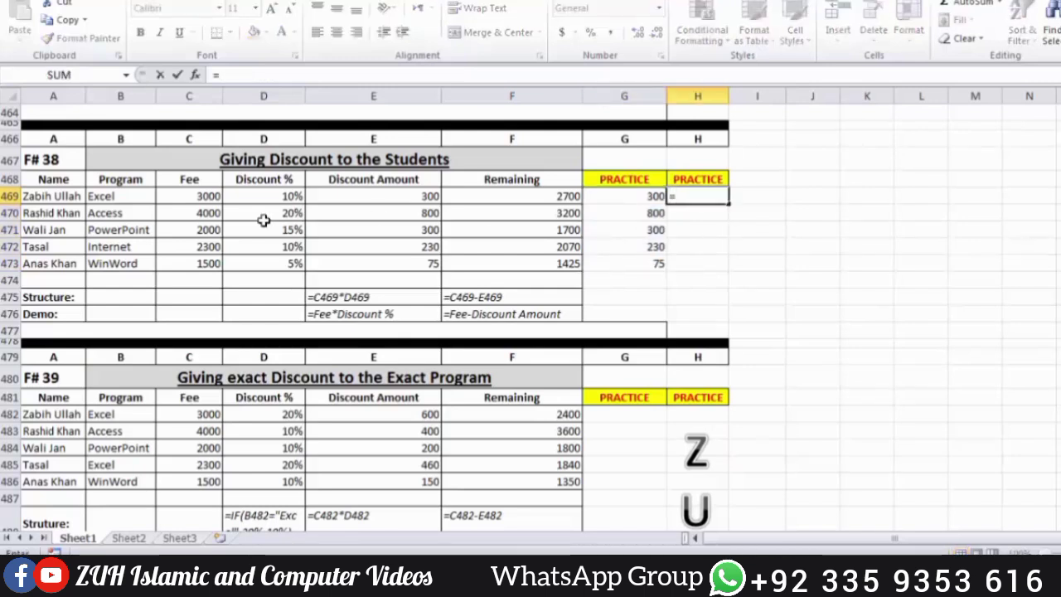
pyautogui.click(208, 196)
pyautogui.write('-')
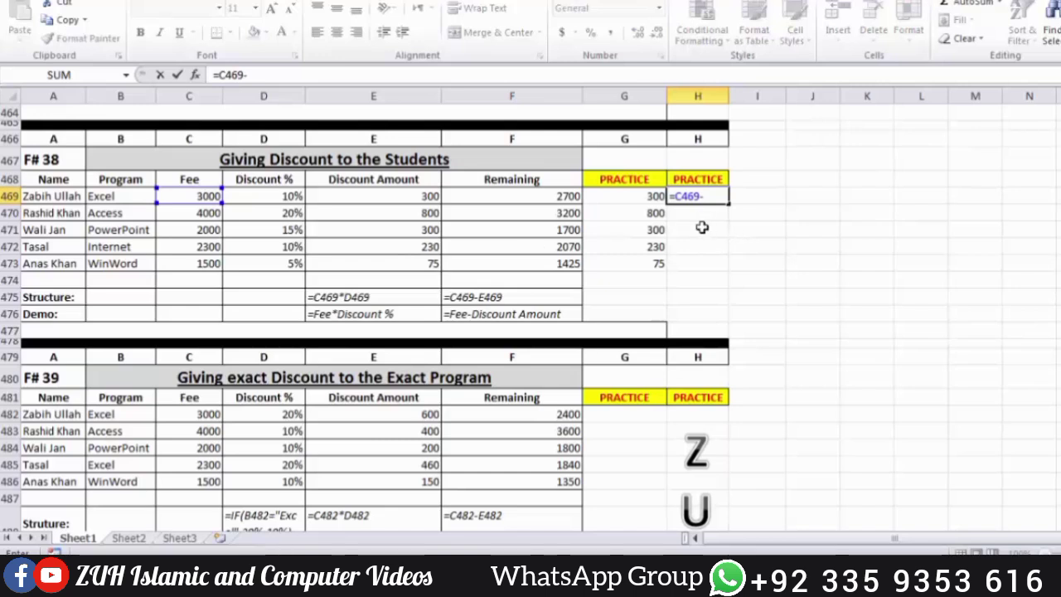
pyautogui.click(654, 197)
pyautogui.press('Return')
pyautogui.moveTo(690, 196); pyautogui.dragTo(693, 262)
pyautogui.hotkey('ctrl', 'd')
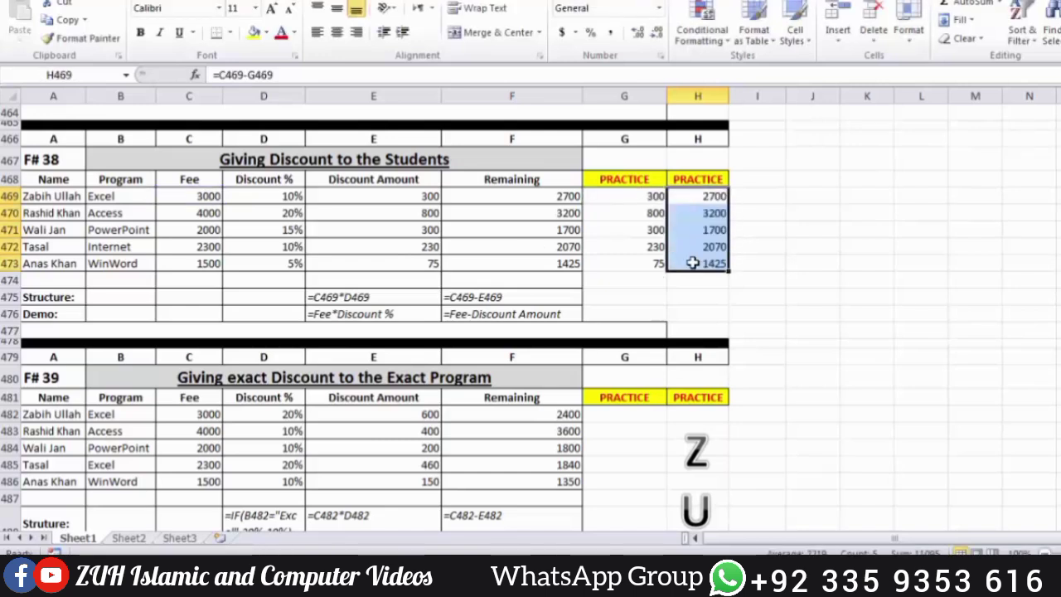
pyautogui.click(741, 243)
# Step: In the F# 39 table, enter =IF(B482="Excel",20%,10%) in G482, fill it down to G486 and format the range as percentages
pyautogui.scroll(-5, 741, 243)
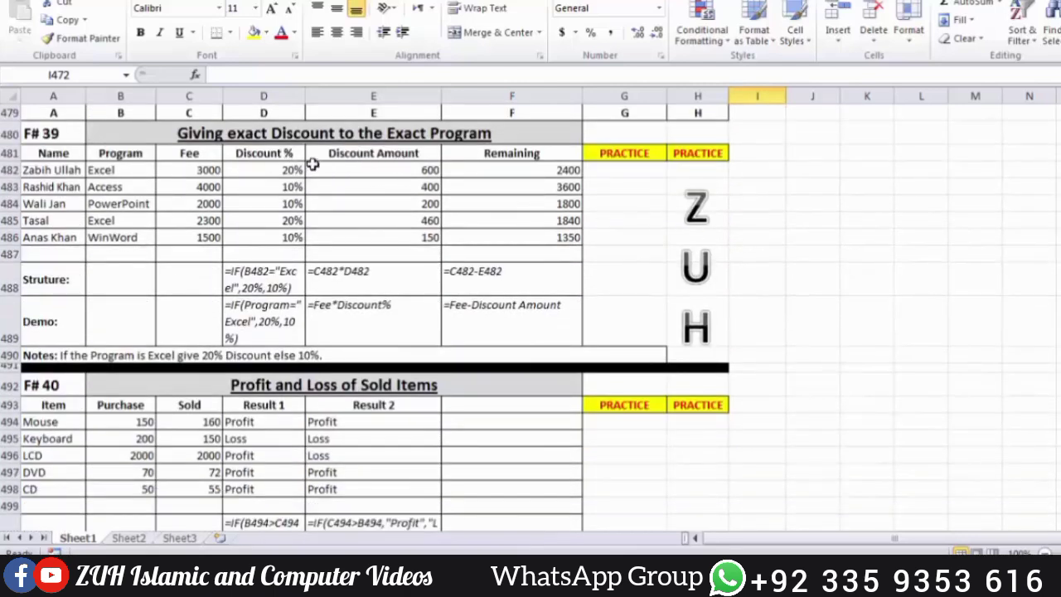
pyautogui.click(621, 171)
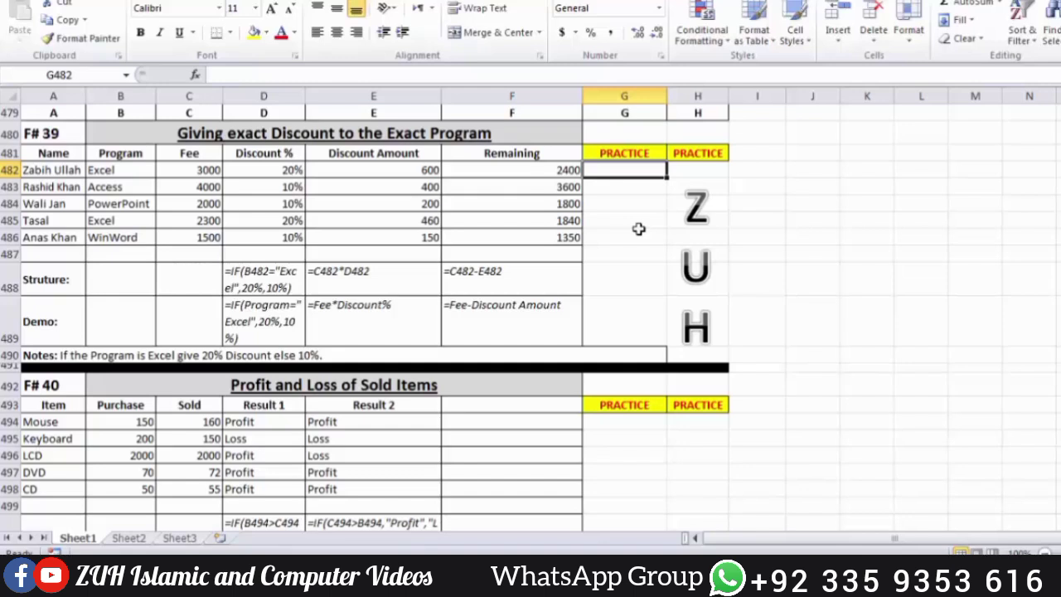
pyautogui.write('=IF(')
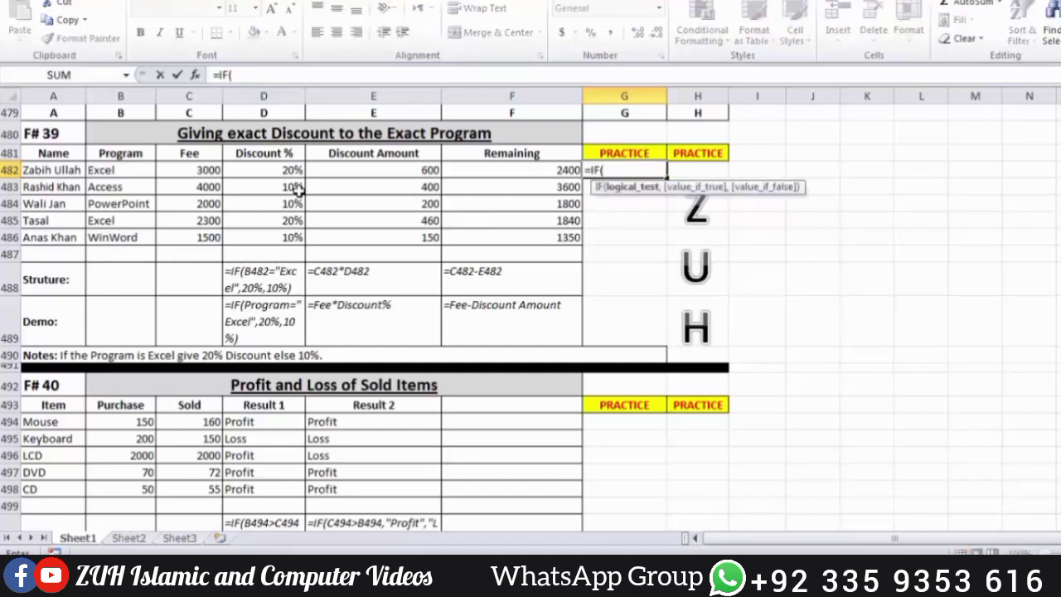
pyautogui.click(119, 169)
pyautogui.write('="Excel')
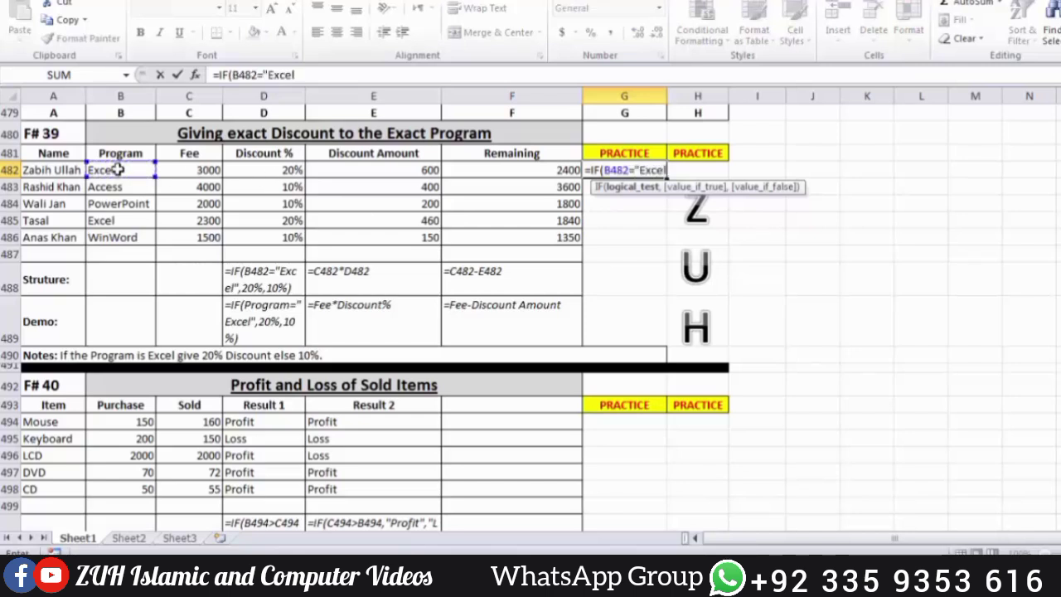
pyautogui.write('",20%')
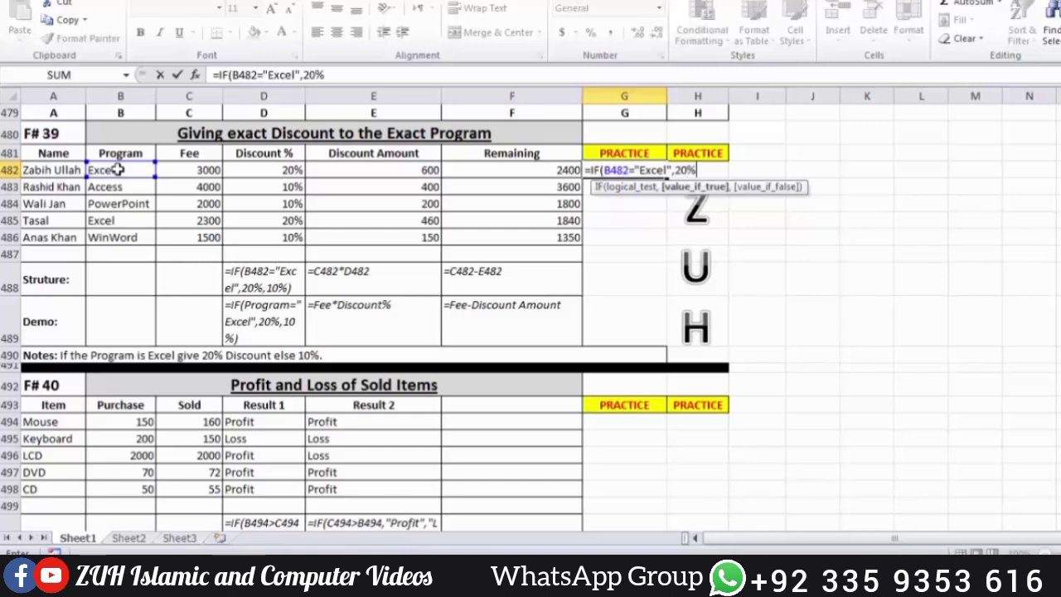
pyautogui.write(',10')
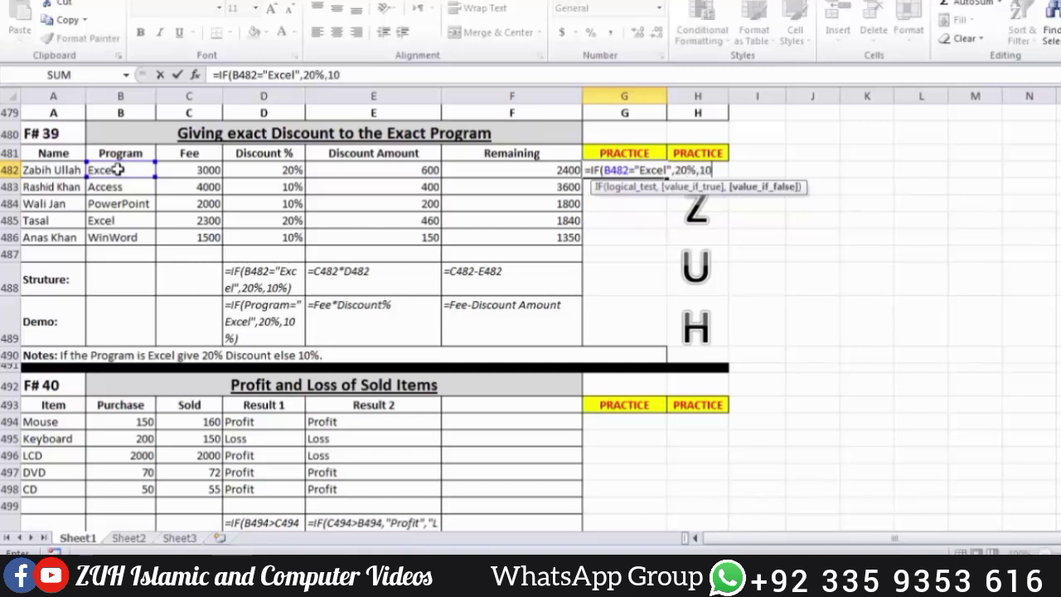
pyautogui.write('%)')
pyautogui.press('Return')
pyautogui.press('Up')
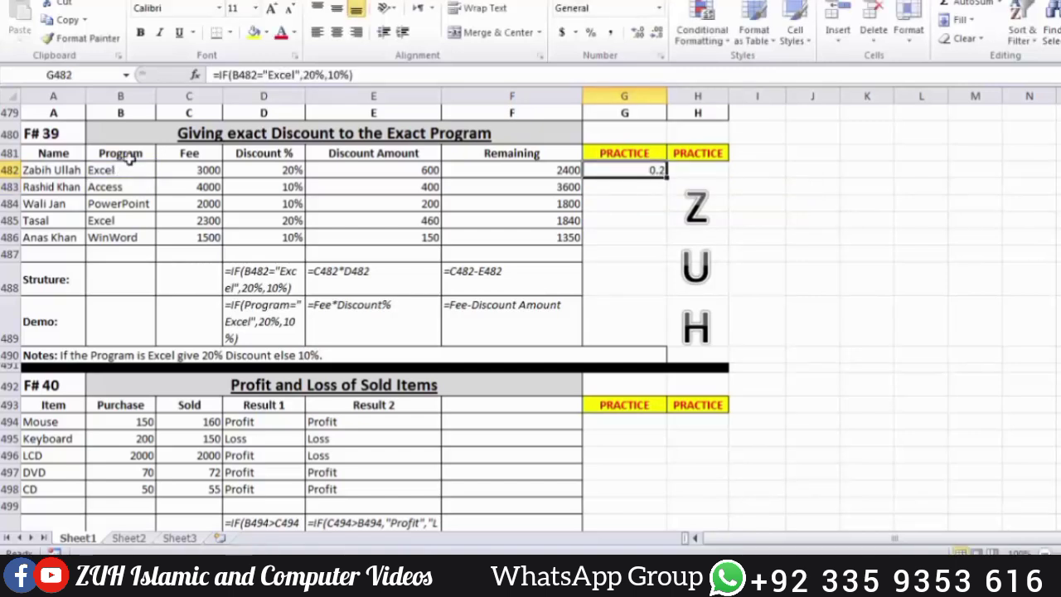
pyautogui.moveTo(639, 180); pyautogui.dragTo(636, 233)
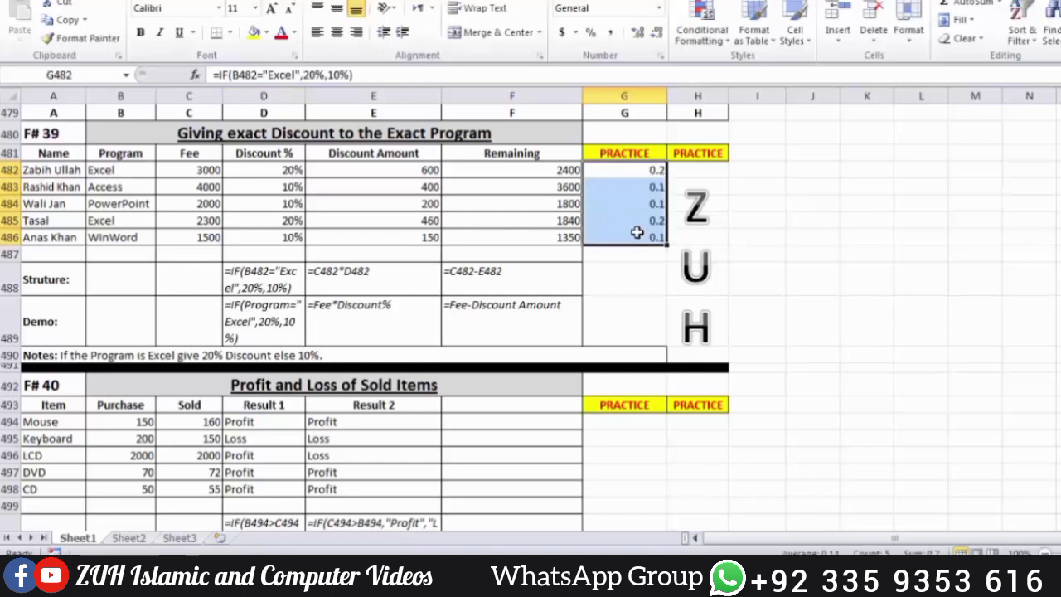
pyautogui.click(591, 33)
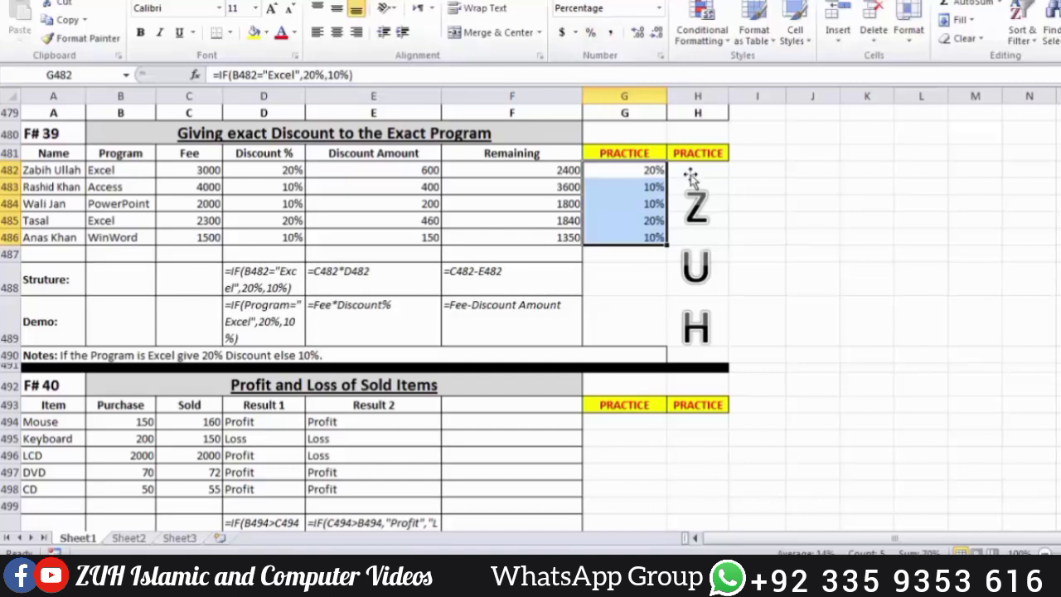
# Step: Enter the discount amount formula =C482*G482 in H482 and fill it down to H486
pyautogui.click(745, 172)
pyautogui.press('Left')
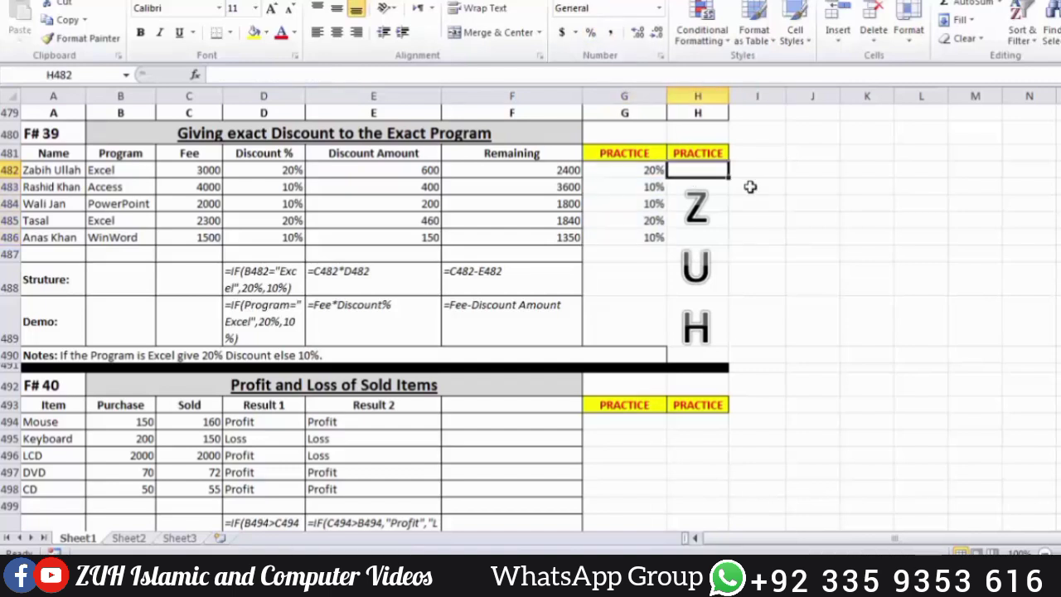
pyautogui.write('=')
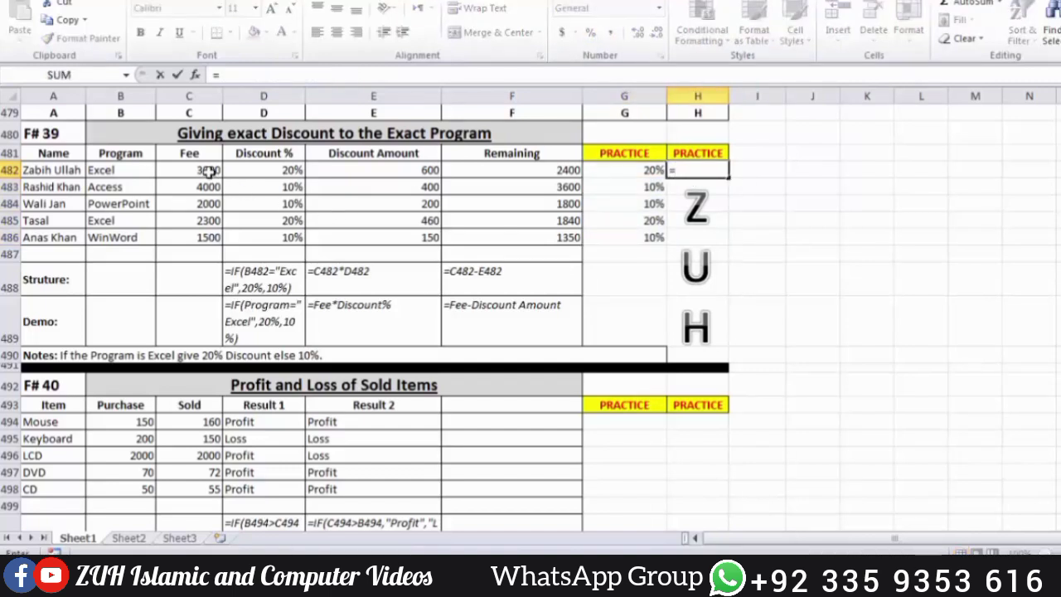
pyautogui.click(206, 170)
pyautogui.write('*')
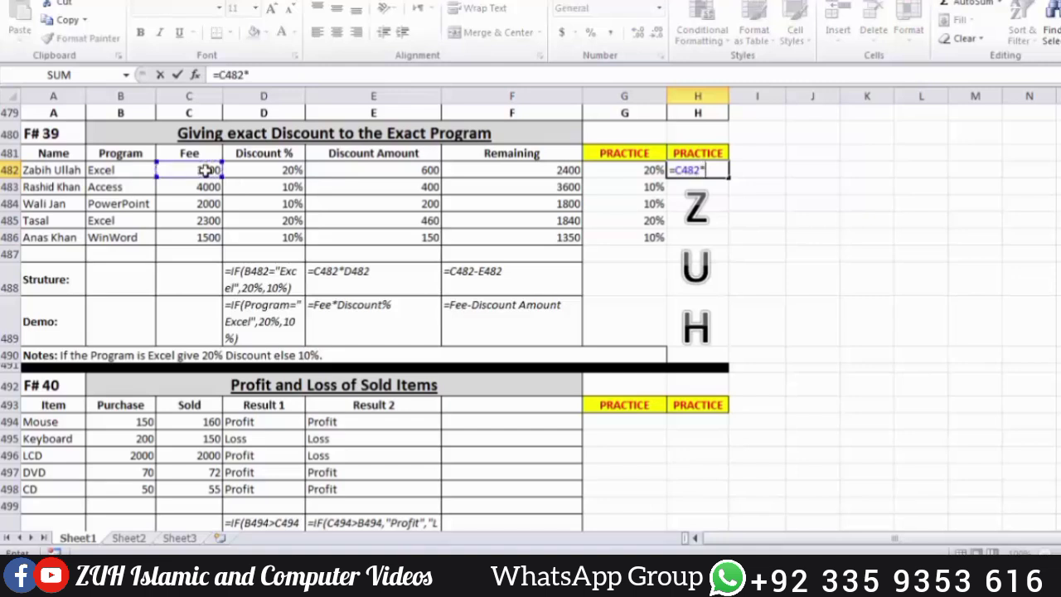
pyautogui.click(619, 169)
pyautogui.press('Return')
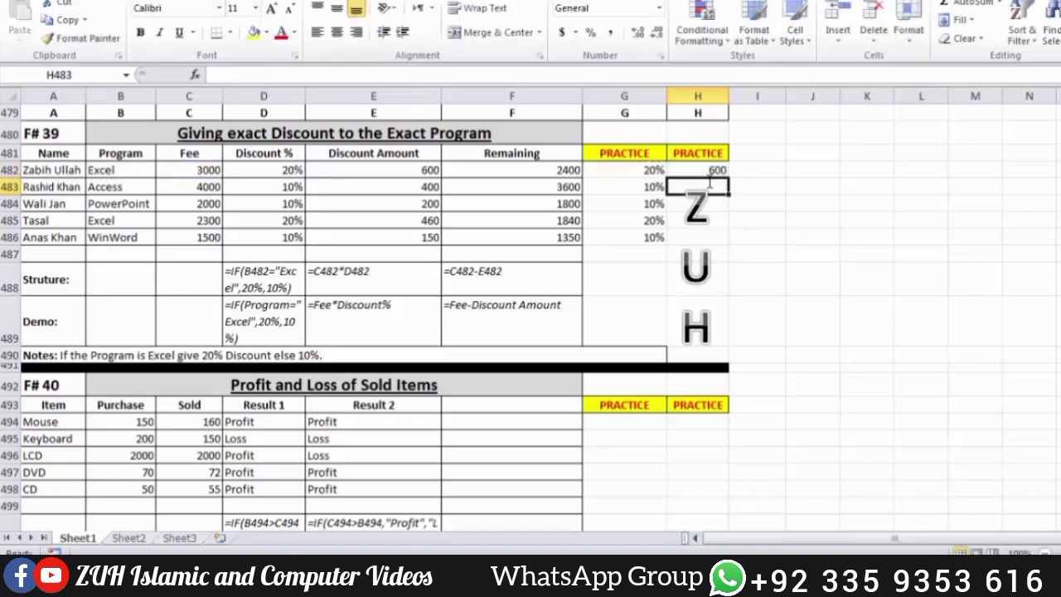
pyautogui.press('Up')
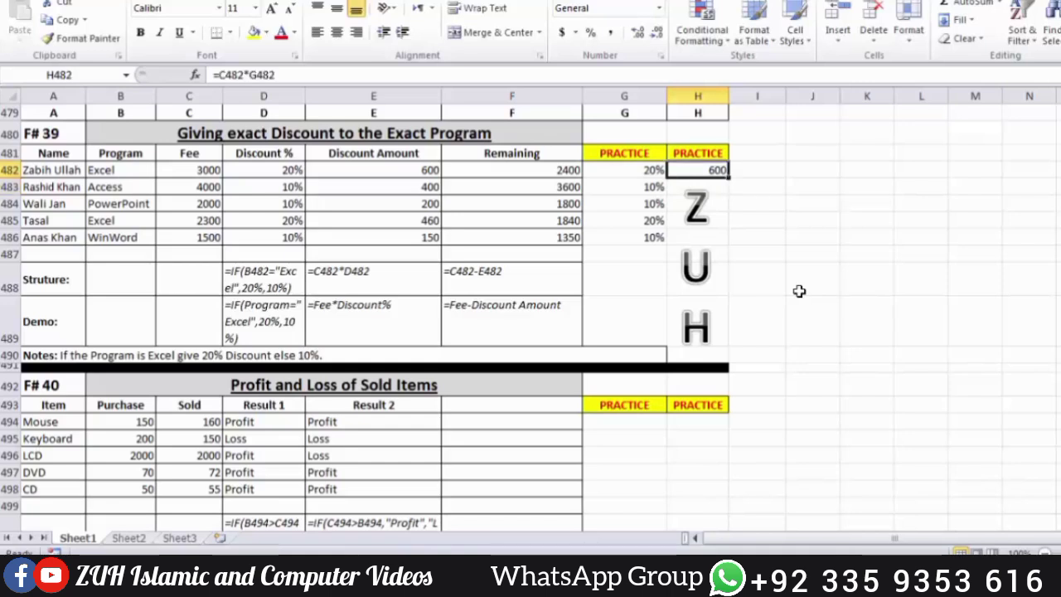
pyautogui.hotkey('shift', 'Down')
pyautogui.hotkey('shift', 'Down')
pyautogui.hotkey('shift', 'Down')
pyautogui.hotkey('shift', 'Down')
pyautogui.hotkey('ctrl', 'd')
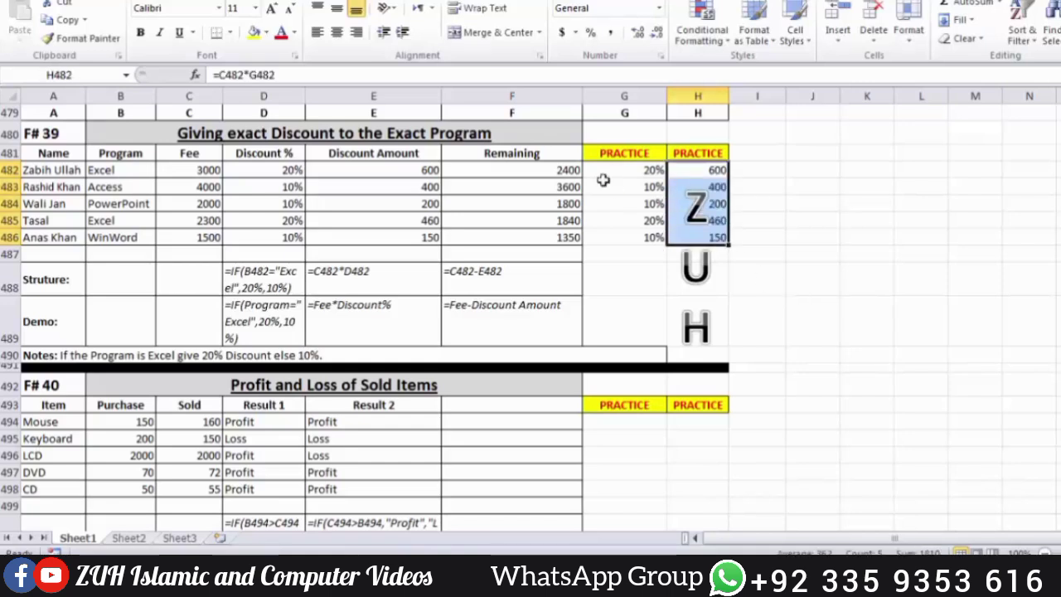
pyautogui.moveTo(404, 176); pyautogui.dragTo(695, 241)
pyautogui.click(814, 213)
# Step: Enter the remaining fee formula =C482-H482 in I482 and fill it down to I486
pyautogui.click(751, 151)
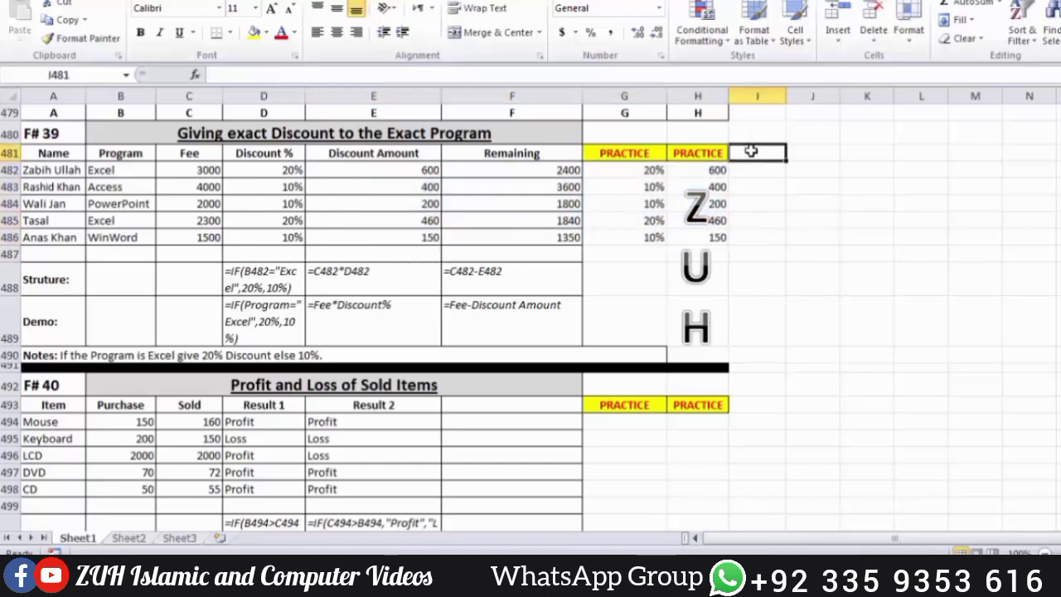
pyautogui.press('Down')
pyautogui.write('=')
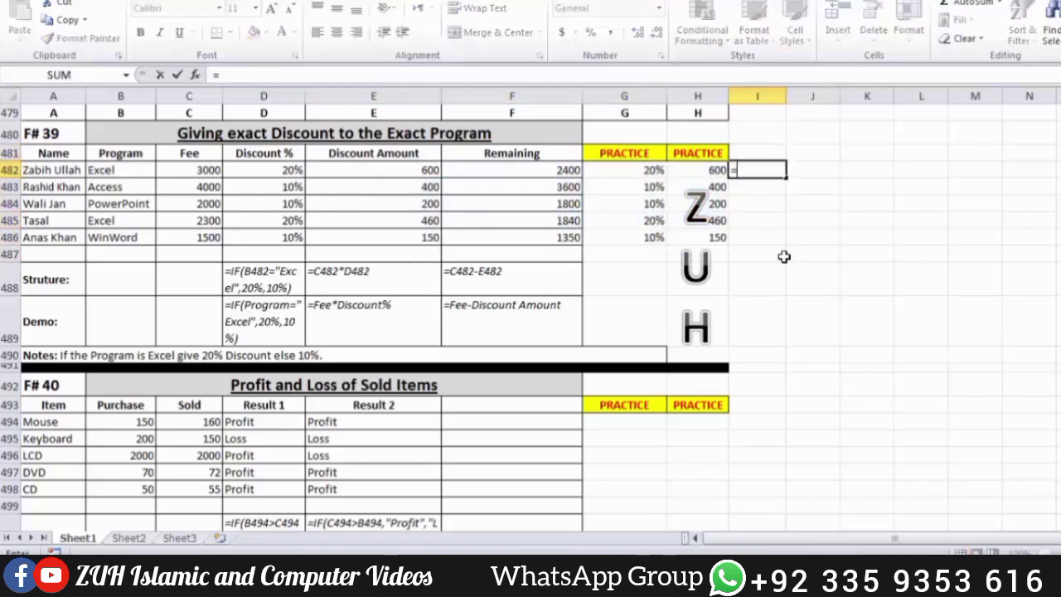
pyautogui.click(192, 173)
pyautogui.write('-')
pyautogui.press('Left')
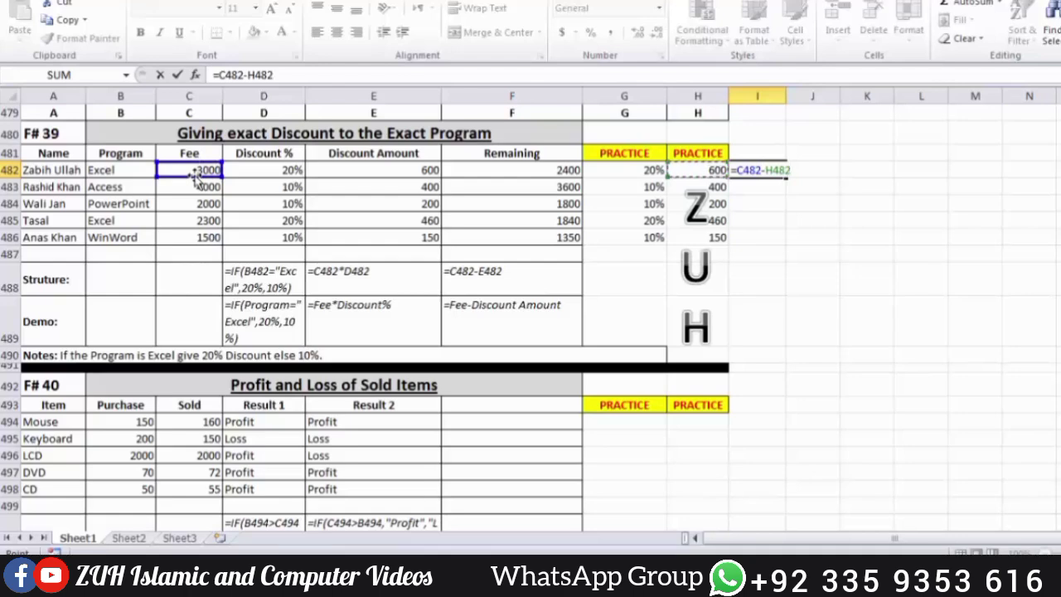
pyautogui.press('Return')
pyautogui.moveTo(775, 171); pyautogui.dragTo(779, 237)
pyautogui.hotkey('ctrl', 'd')
pyautogui.click(842, 213)
# Step: In the F# 40 table, enter the first result formula =IF(B494>C494,"Loss","Profit") in G494 and fill it down to G498
pyautogui.scroll(-4, 841, 213)
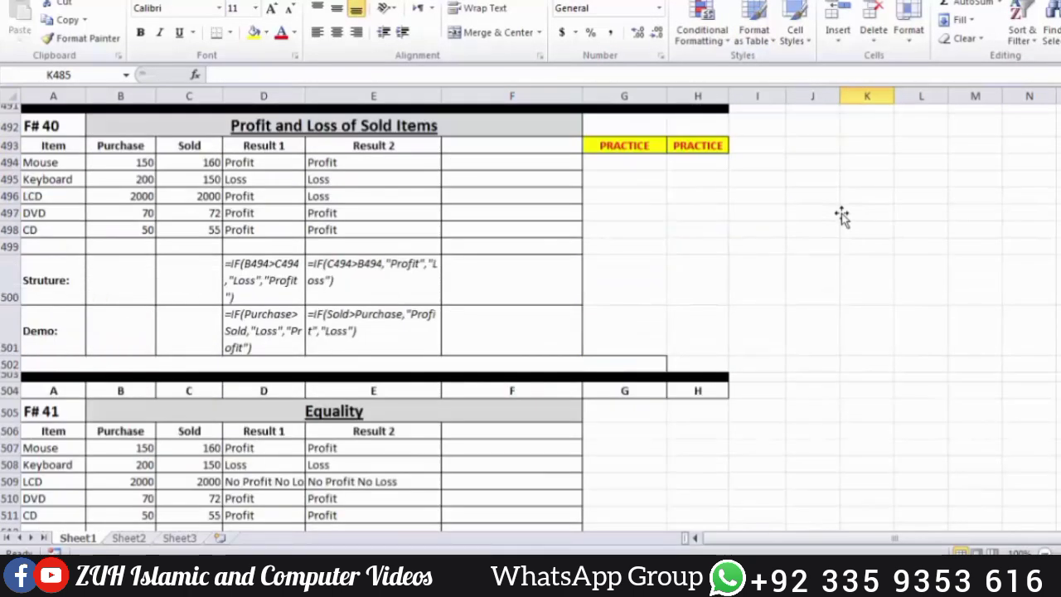
pyautogui.click(647, 168)
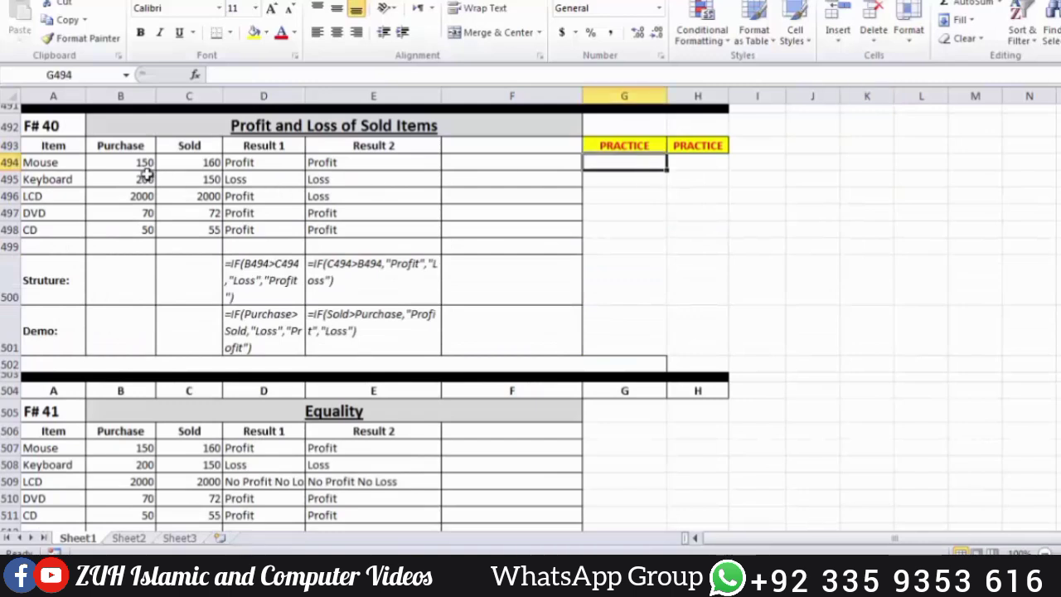
pyautogui.click(121, 161)
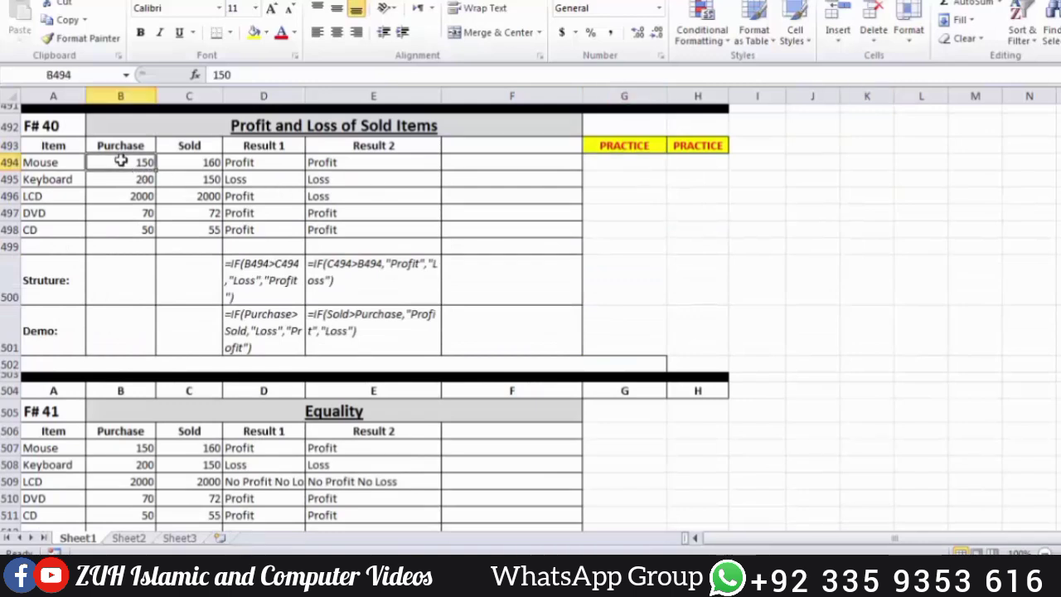
pyautogui.click(201, 165)
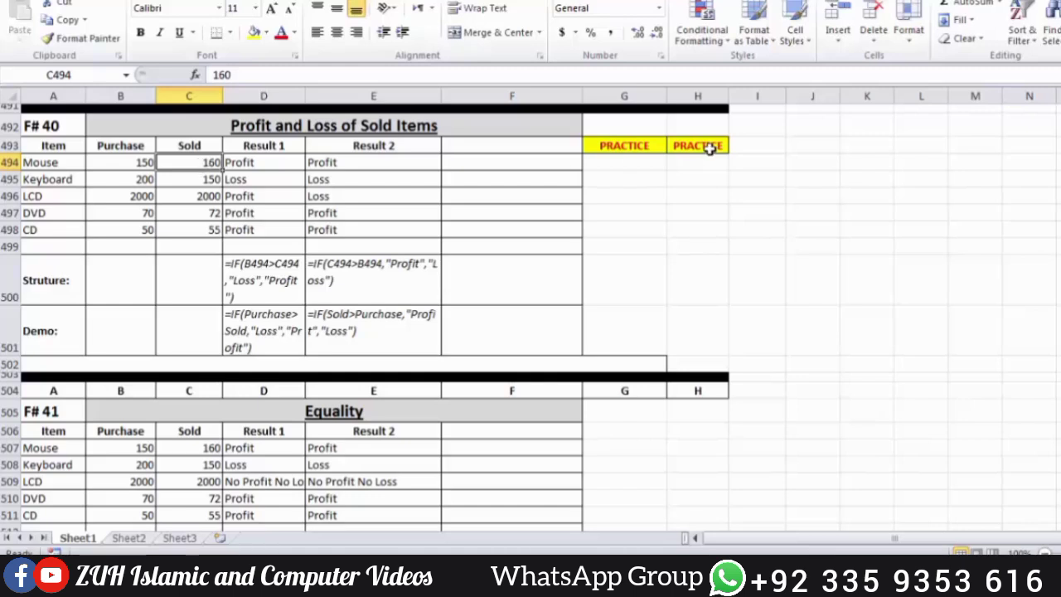
pyautogui.click(651, 162)
pyautogui.write('=IF(')
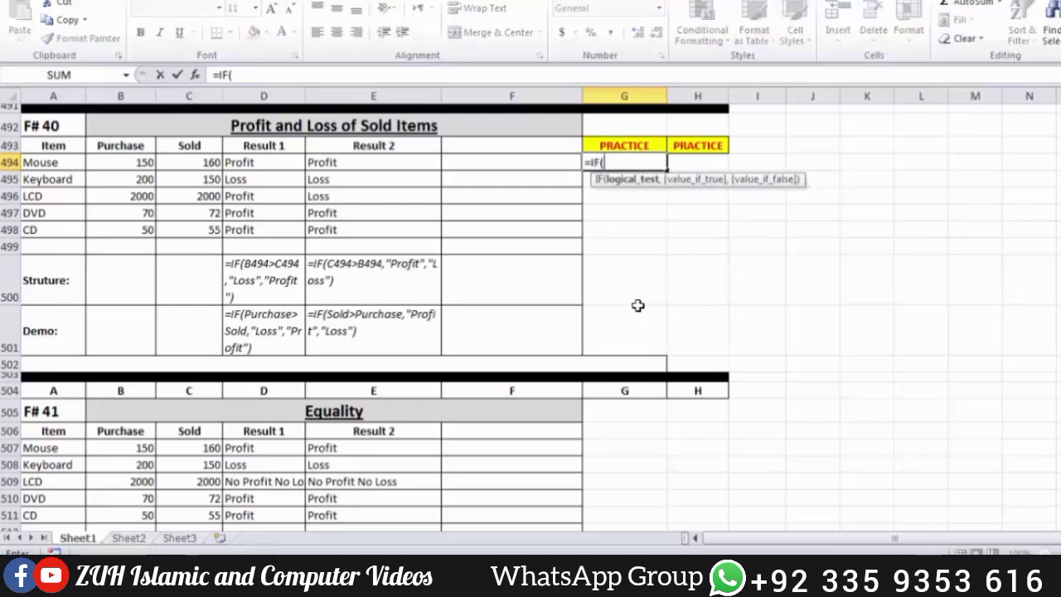
pyautogui.click(130, 163)
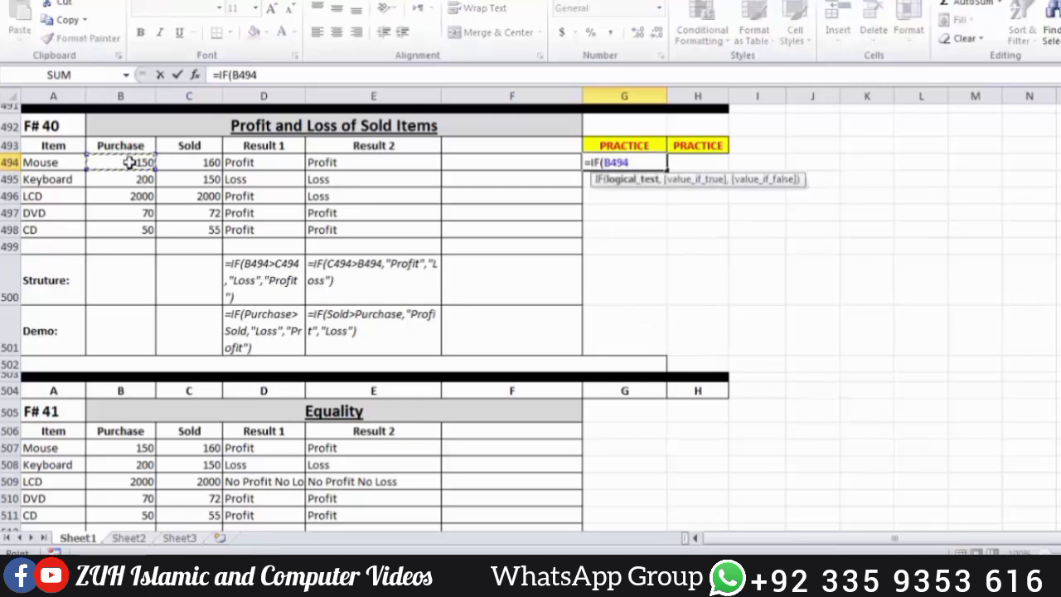
pyautogui.write('>')
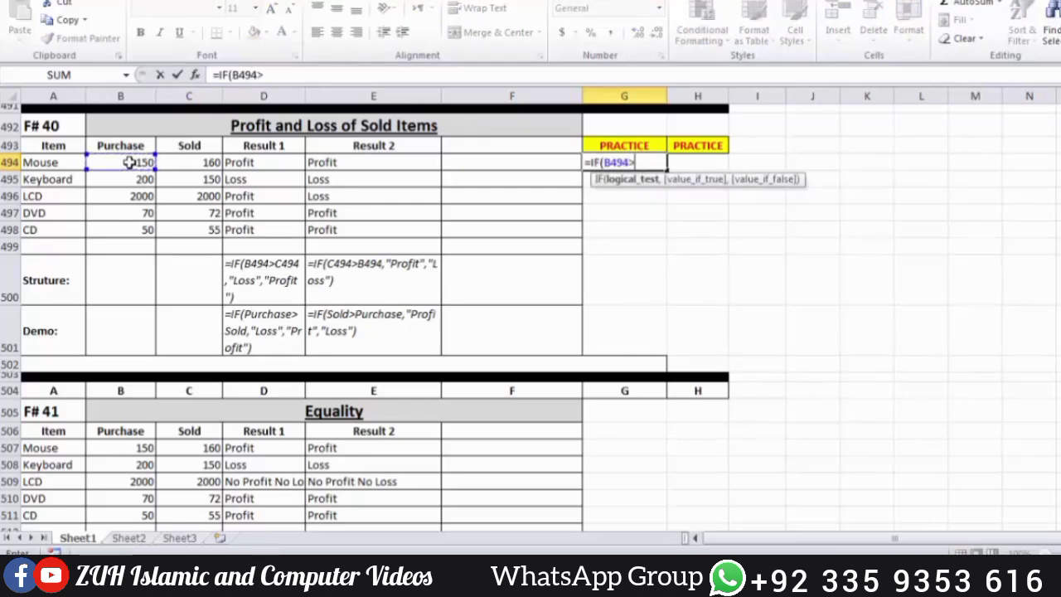
pyautogui.click(185, 163)
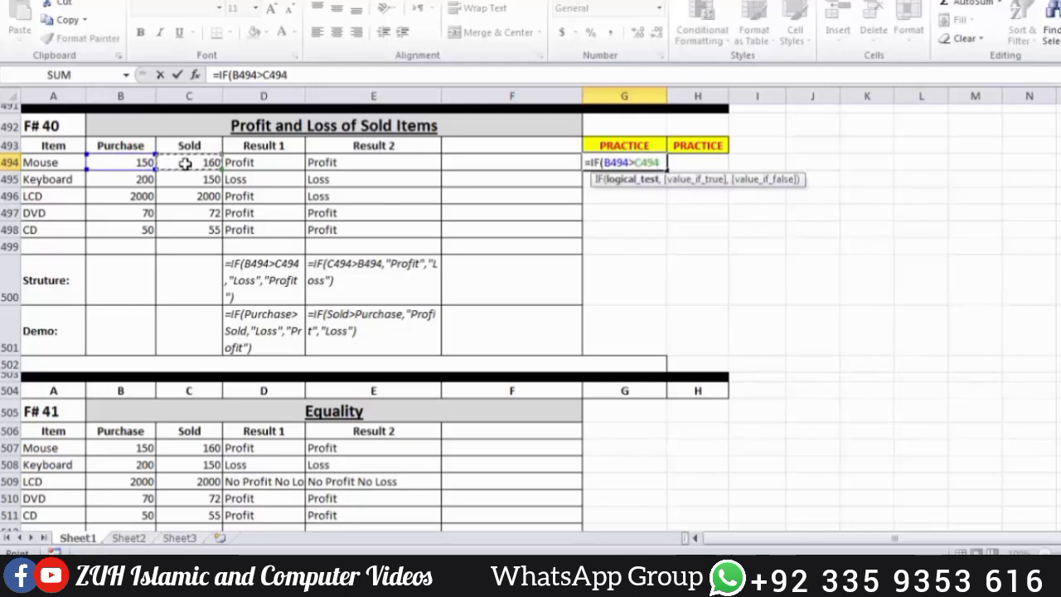
pyautogui.write(',"Loss"')
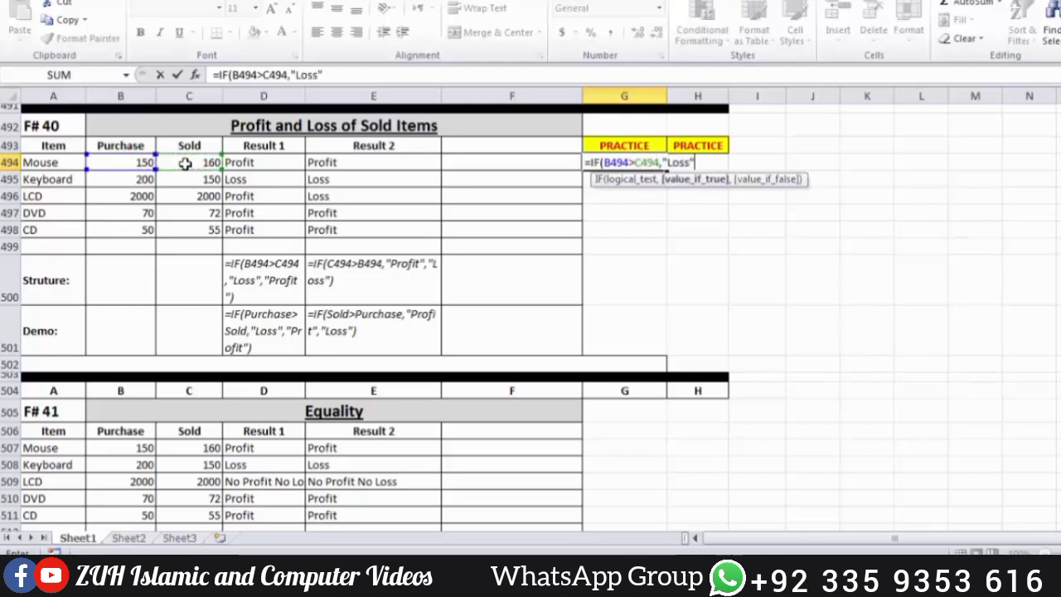
pyautogui.write(',P')
pyautogui.press('BackSpace')
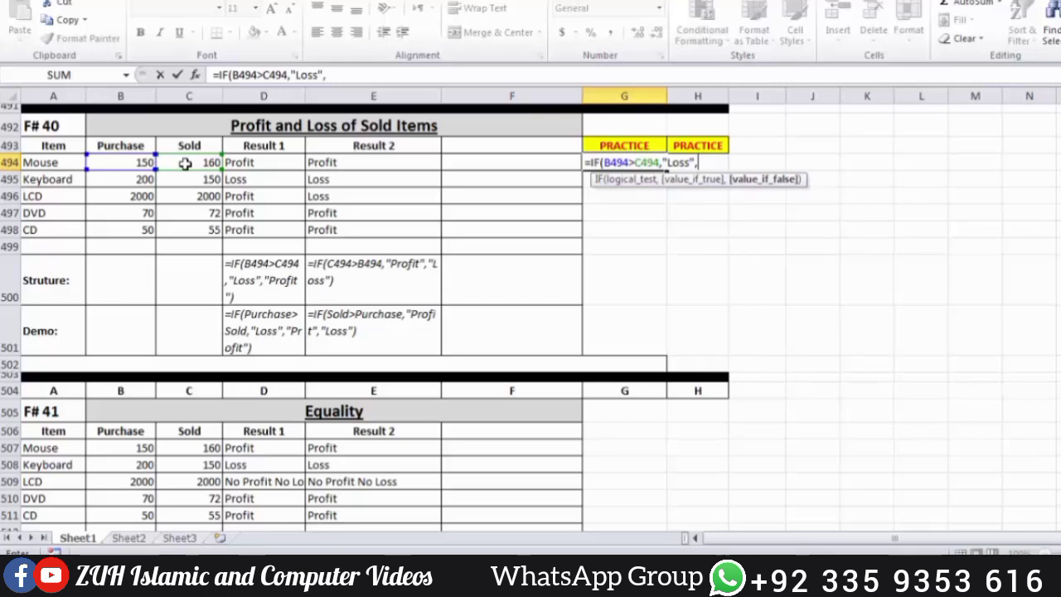
pyautogui.write('"Profit')
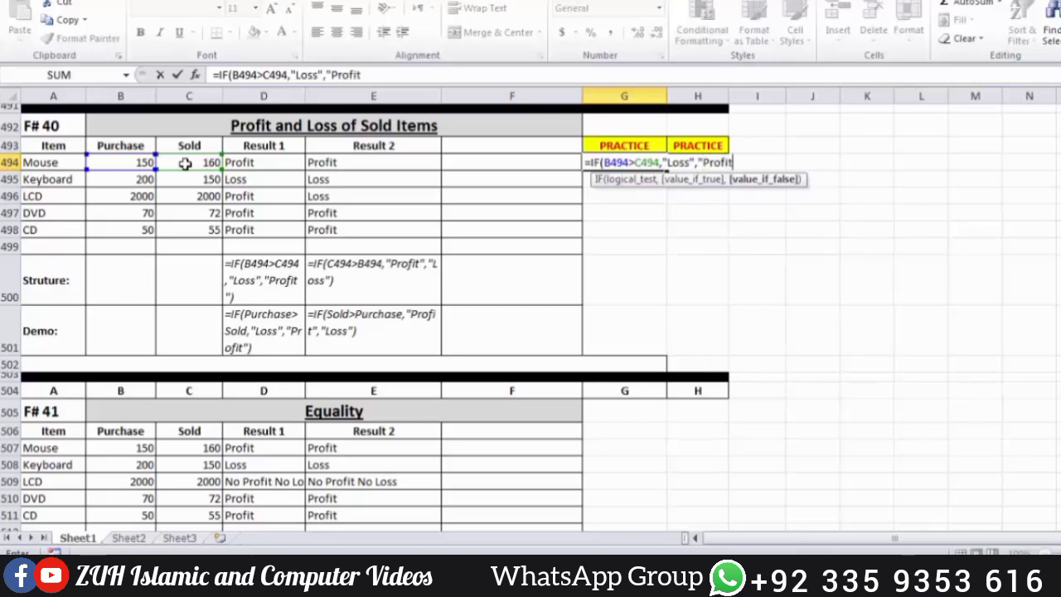
pyautogui.write('")')
pyautogui.press('Return')
pyautogui.press('Up')
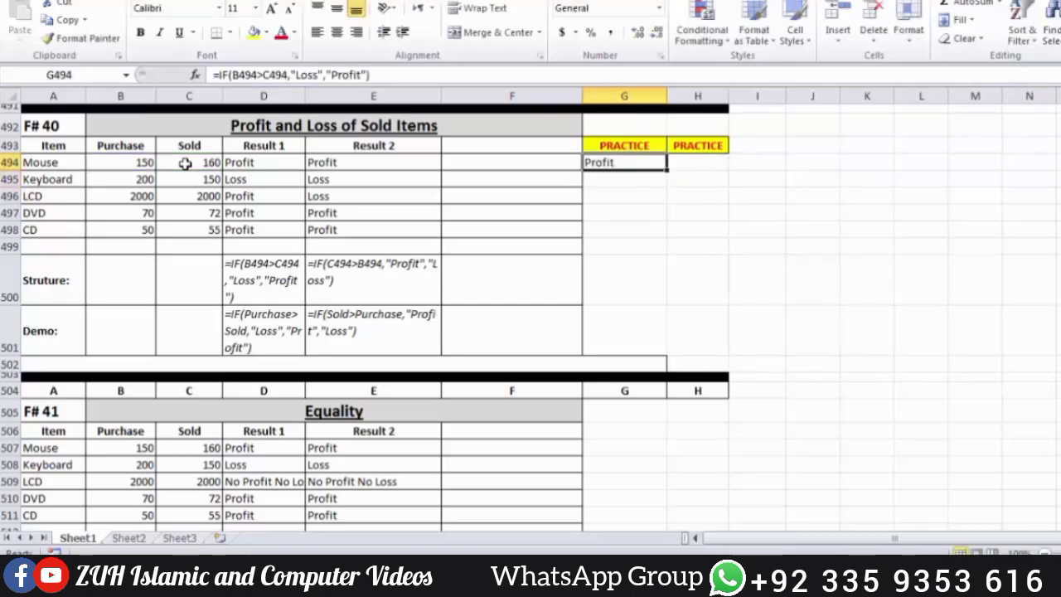
pyautogui.moveTo(609, 165); pyautogui.dragTo(615, 230)
pyautogui.hotkey('ctrl', 'd')
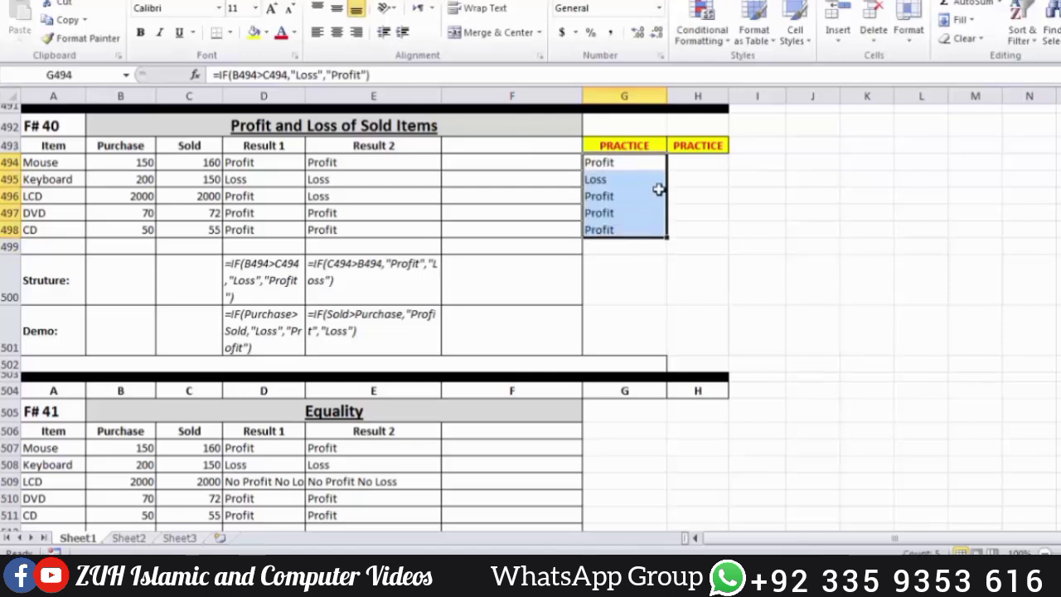
# Step: Enter the second result formula =IF(C494>B494,"Profit","Loss") in H494 and fill it down to H498
pyautogui.click(695, 163)
pyautogui.write('=IF(')
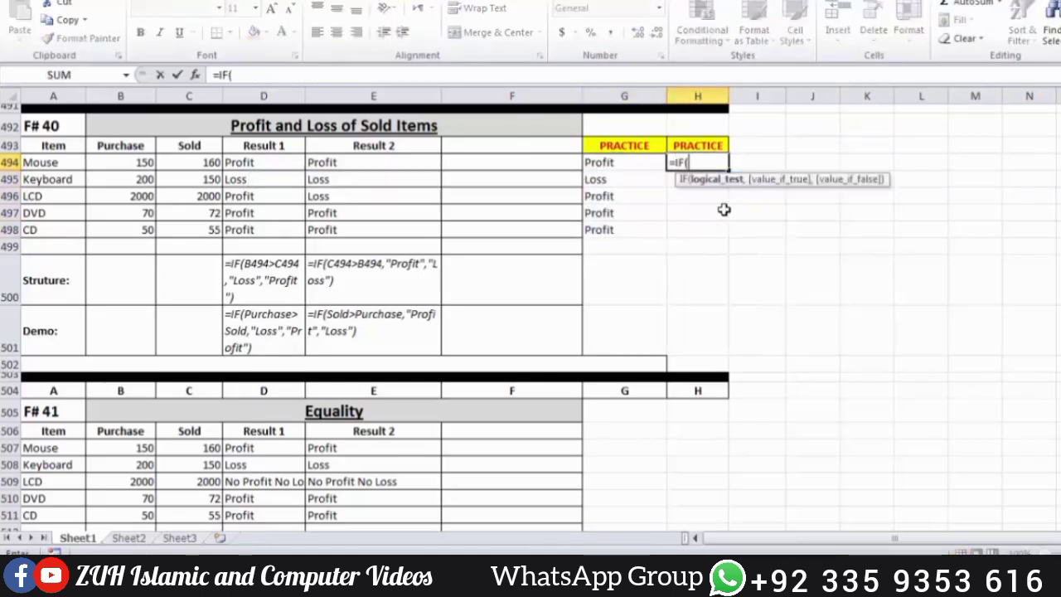
pyautogui.click(196, 164)
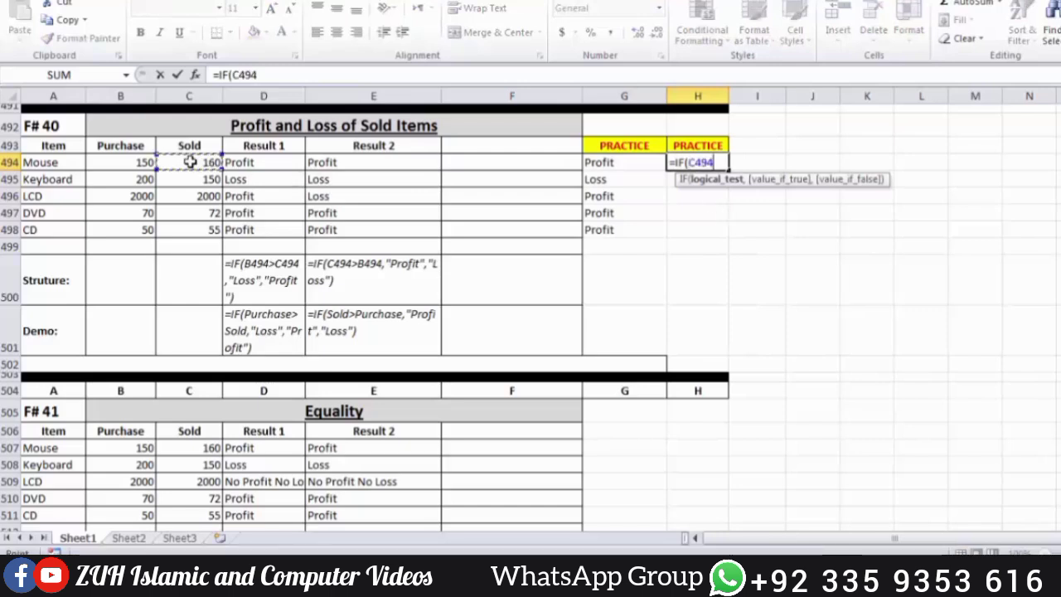
pyautogui.write('>')
pyautogui.click(131, 162)
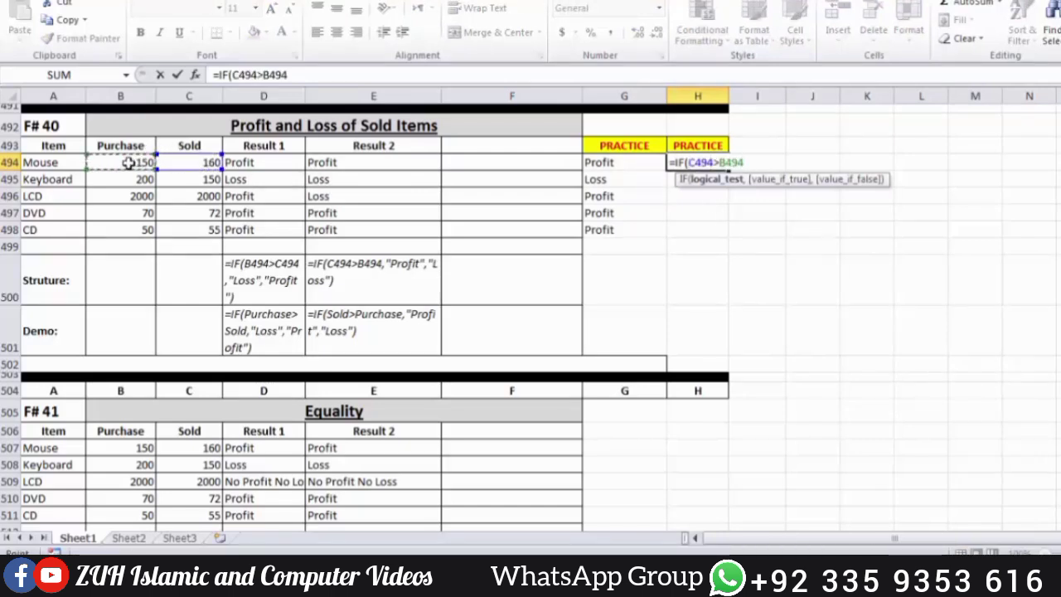
pyautogui.write(',"')
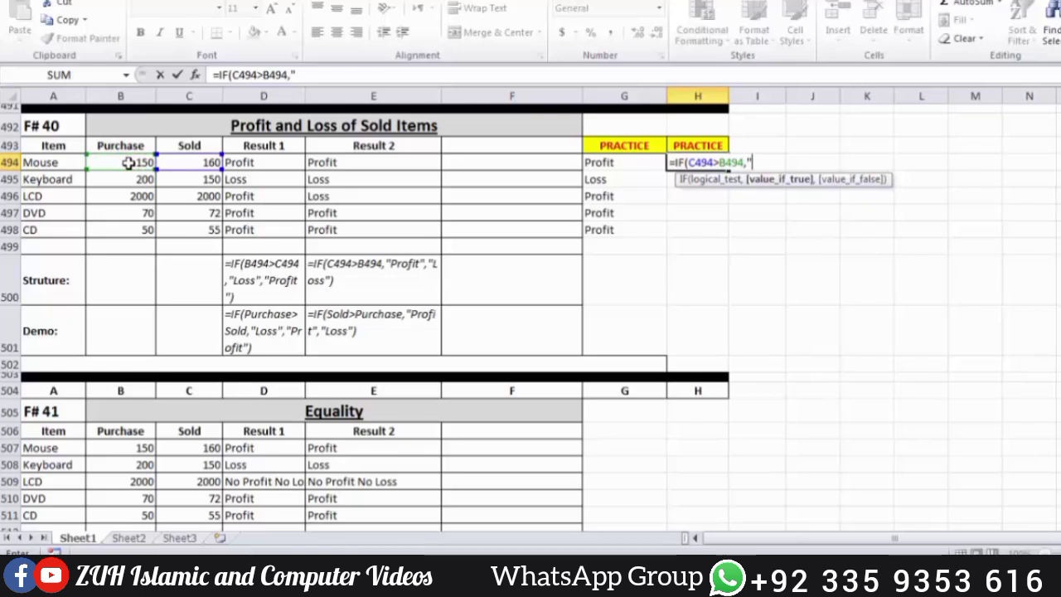
pyautogui.write('Profit",')
pyautogui.write('"Loss"')
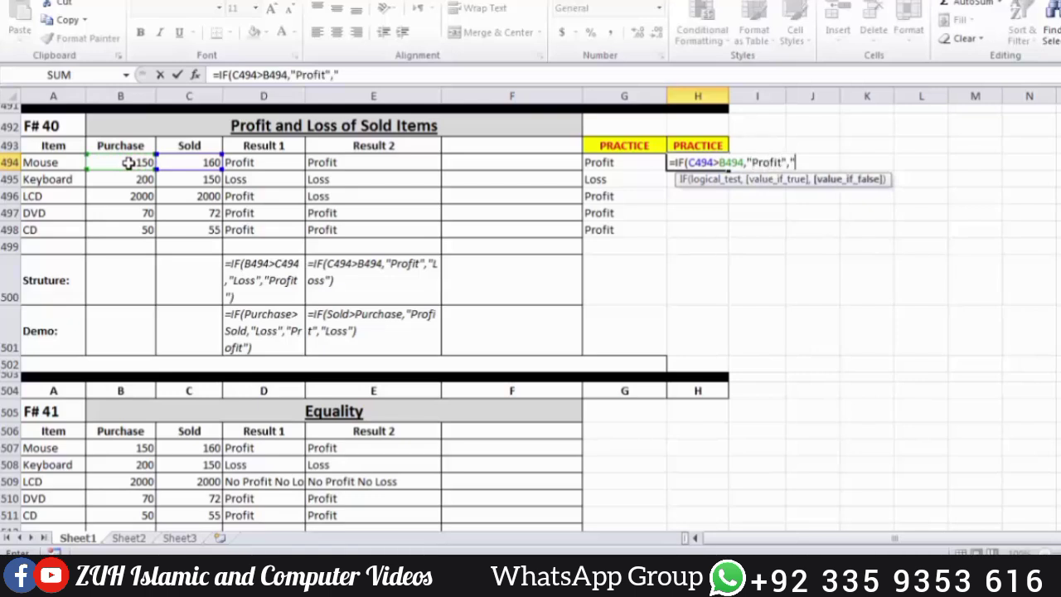
pyautogui.write(')')
pyautogui.press('Return')
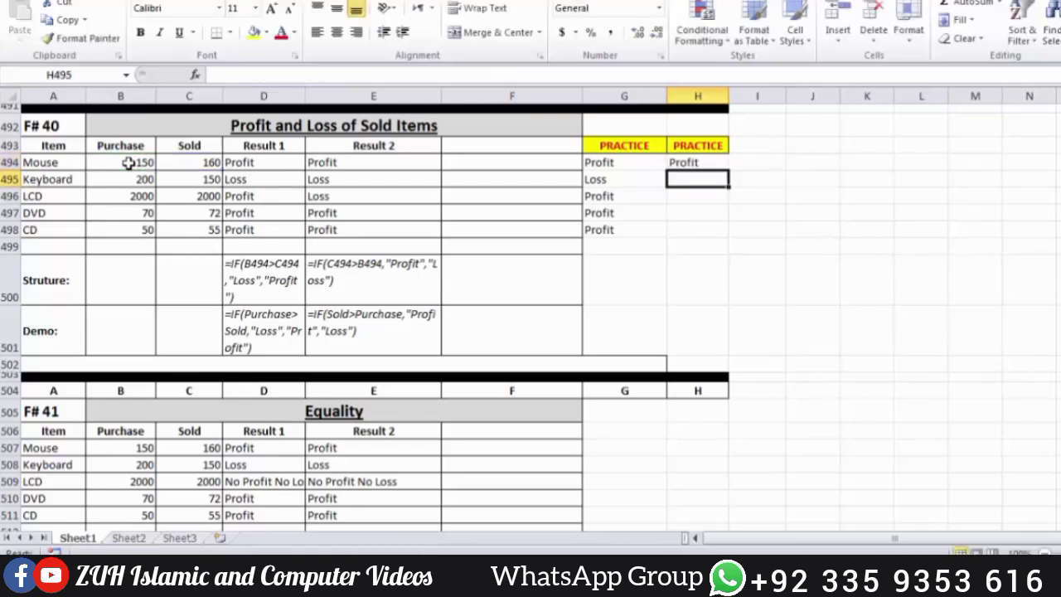
pyautogui.press('Up')
pyautogui.moveTo(685, 170); pyautogui.dragTo(686, 223)
pyautogui.hotkey('ctrl', 'd')
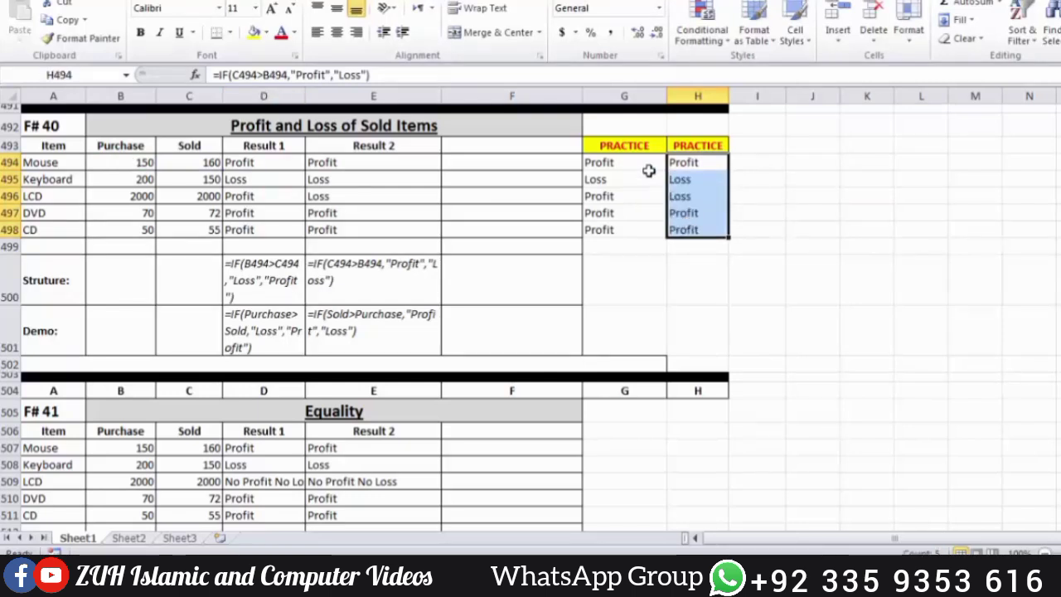
# Step: Colour the LCD row's two practice results in G496:H496 with a red font
pyautogui.moveTo(635, 161); pyautogui.dragTo(697, 179)
pyautogui.moveTo(640, 199); pyautogui.dragTo(682, 230)
pyautogui.click(281, 33)
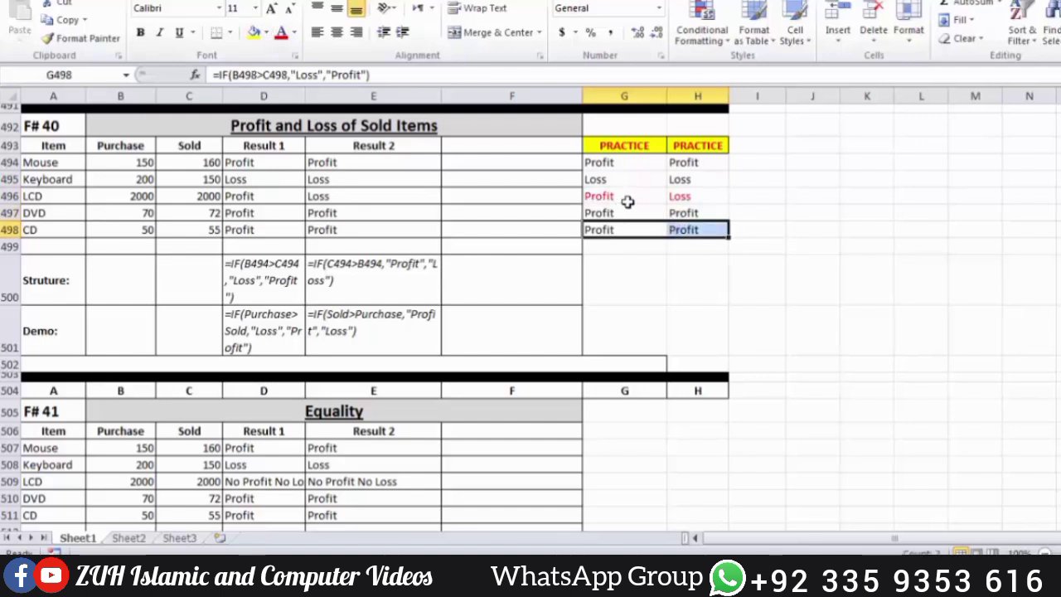
# Step: Compare the LCD row's two practice results in G496 and H496 with its purchase and sold prices in B496 and C496
pyautogui.moveTo(628, 199); pyautogui.dragTo(680, 196)
pyautogui.click(680, 196)
pyautogui.click(639, 197)
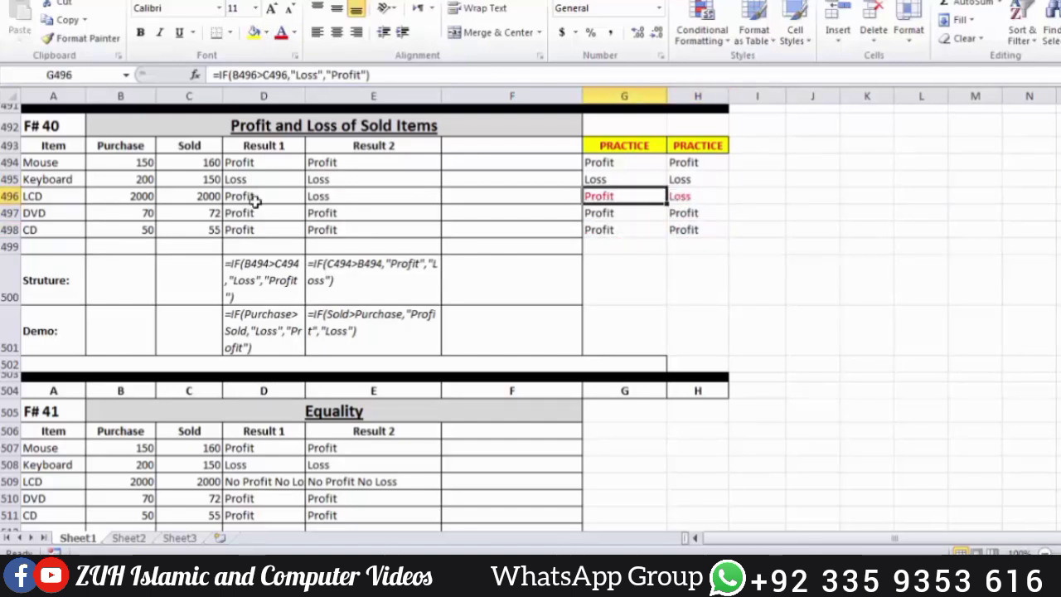
pyautogui.click(143, 196)
pyautogui.press('Right')
pyautogui.click(147, 196)
pyautogui.click(171, 196)
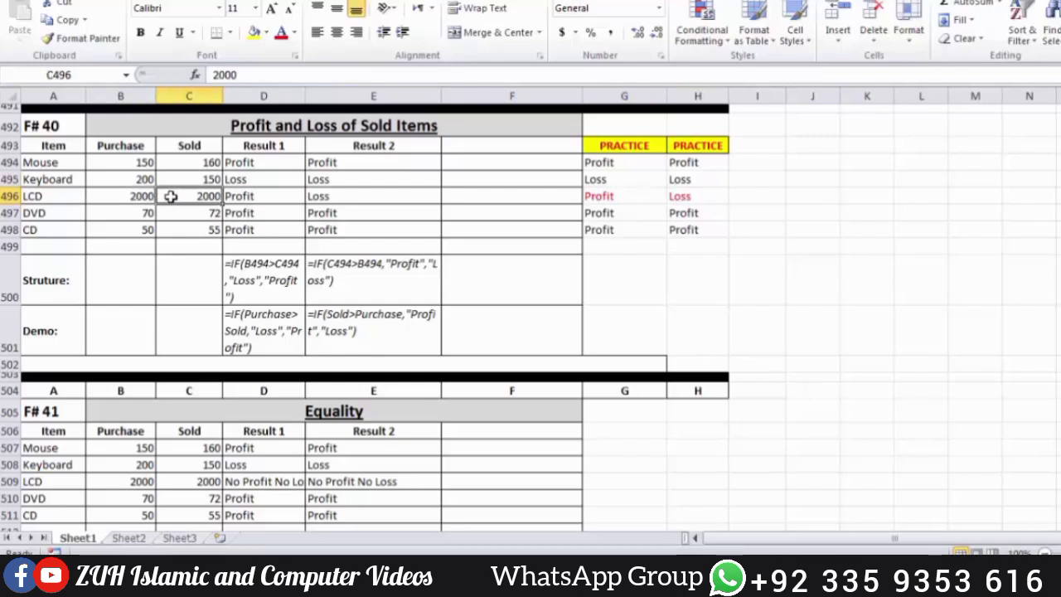
pyautogui.click(152, 199)
pyautogui.click(175, 199)
pyautogui.click(151, 198)
pyautogui.click(176, 198)
pyautogui.click(148, 197)
pyautogui.click(171, 196)
pyautogui.click(150, 197)
pyautogui.click(175, 199)
pyautogui.click(750, 197)
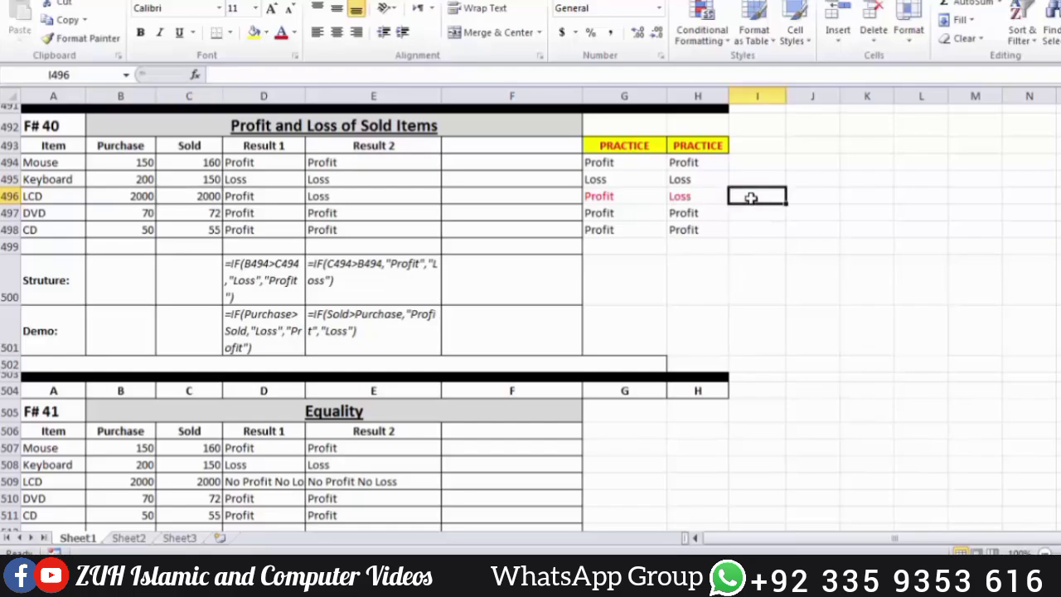
# Step: Go back up the sheet to the F# 31 table to review the practised examples
pyautogui.scroll(20, 750, 197)
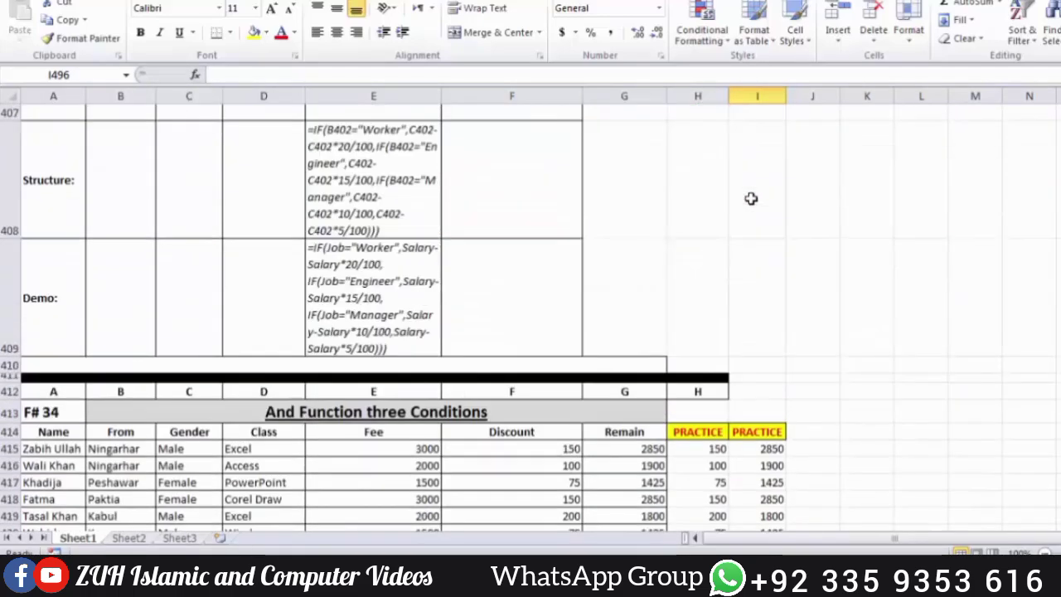
pyautogui.scroll(14, 751, 197)
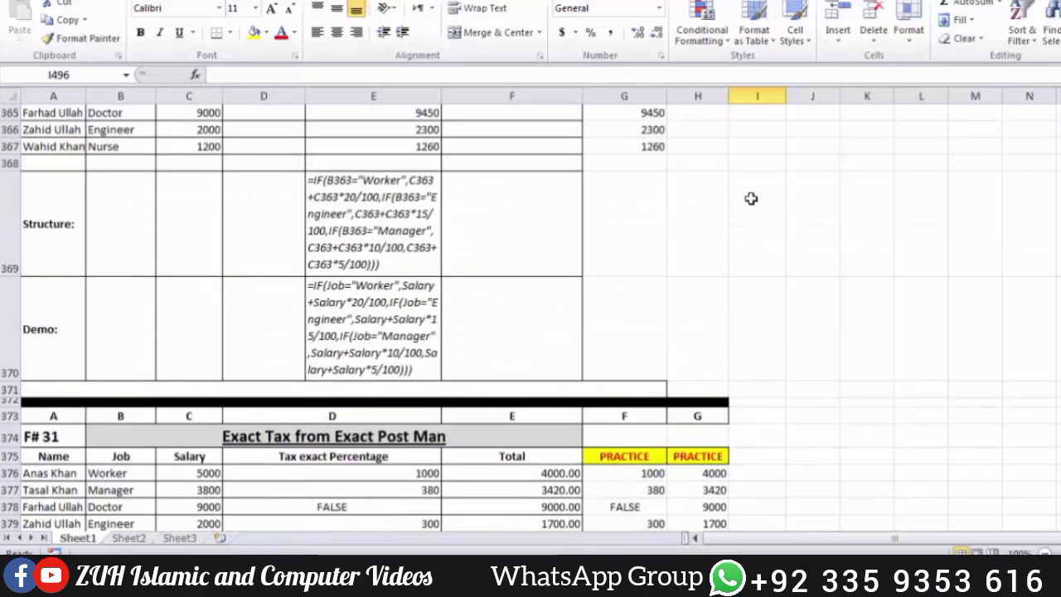
pyautogui.scroll(-2, 750, 198)
pyautogui.click(917, 235)
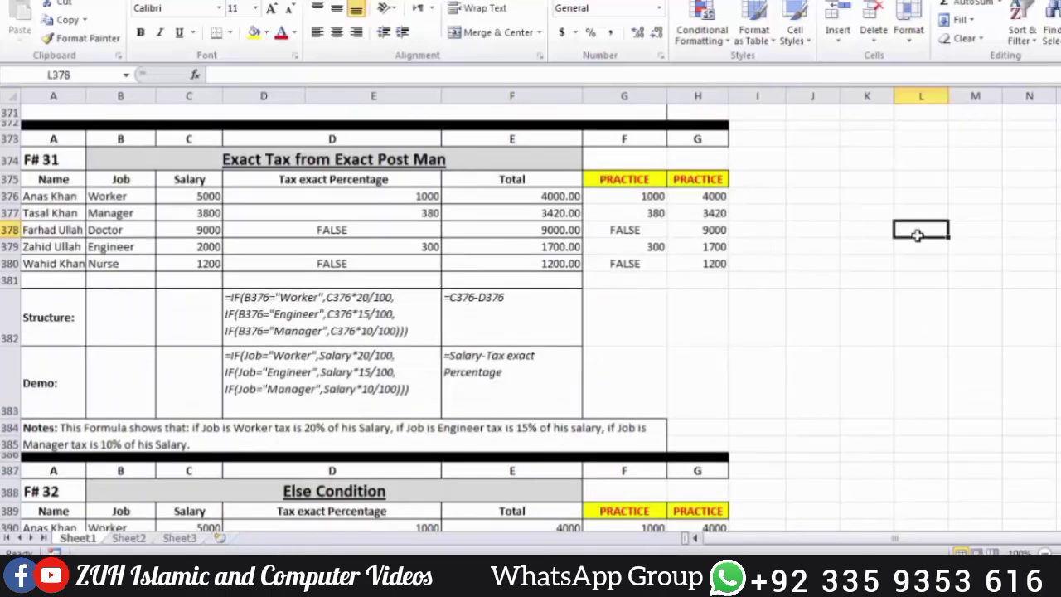